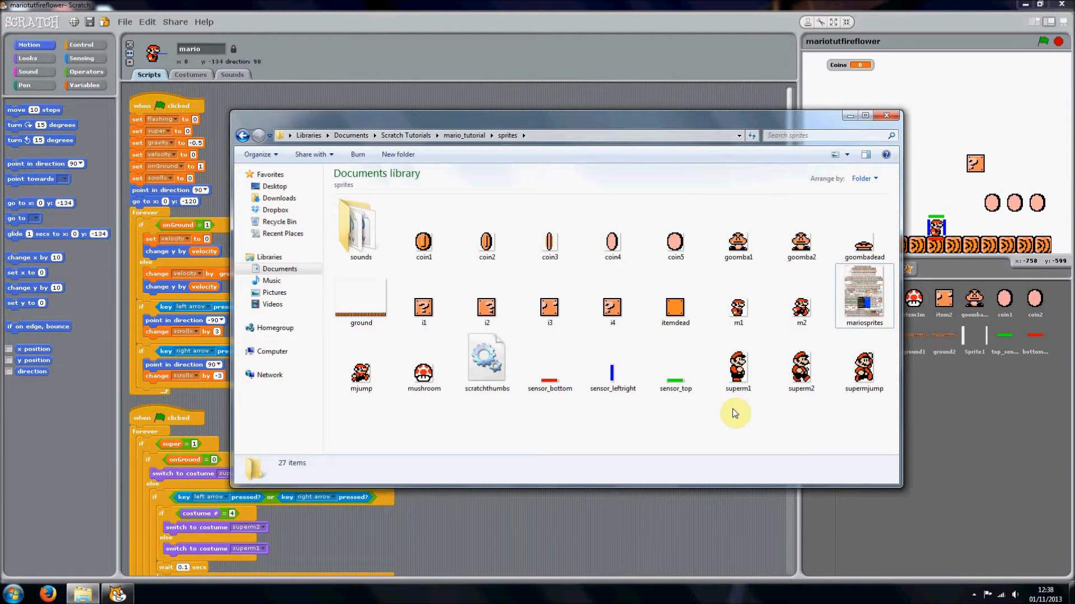
Step: Open mariosprites.png from the sprites folder in GIMP via Edit with GIMP
{"action": "left_click", "coordinate": [855, 293]}
{"action": "right_click", "coordinate": [854, 296]}
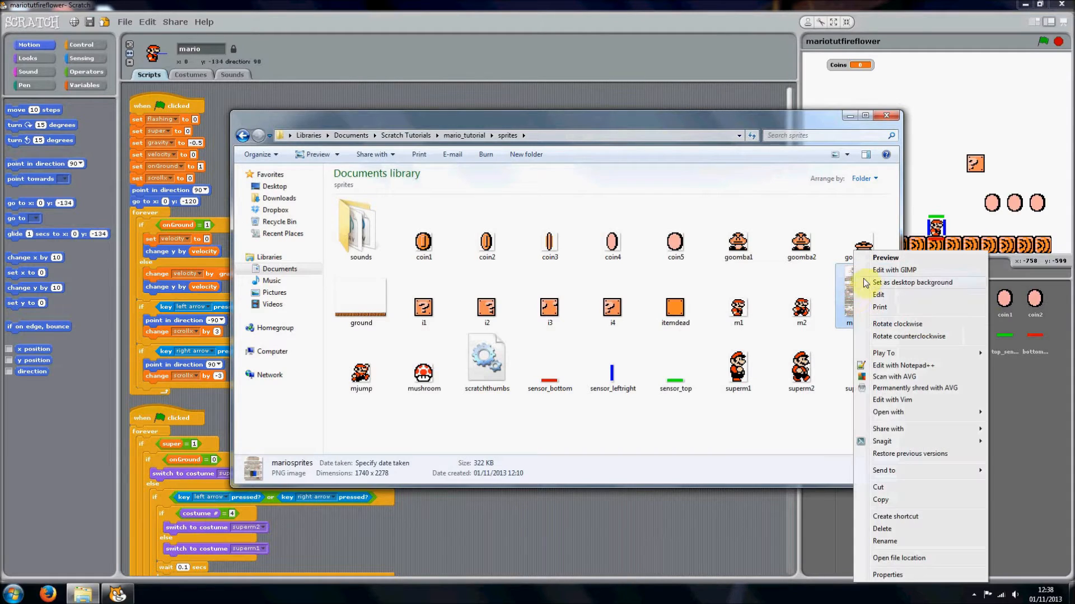
{"action": "left_click", "coordinate": [890, 271]}
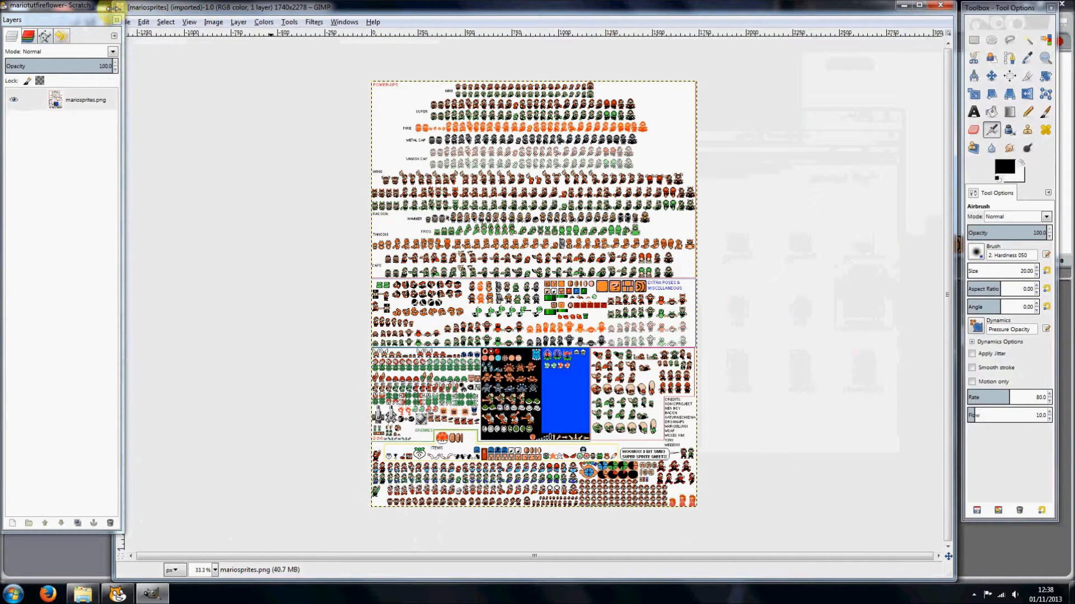
Step: Zoom into the sprite sheet near the fire flower and pick the Rectangle Select tool
{"action": "left_click_drag", "start_coordinate": [122, 252], "coordinate": [131, 252]}
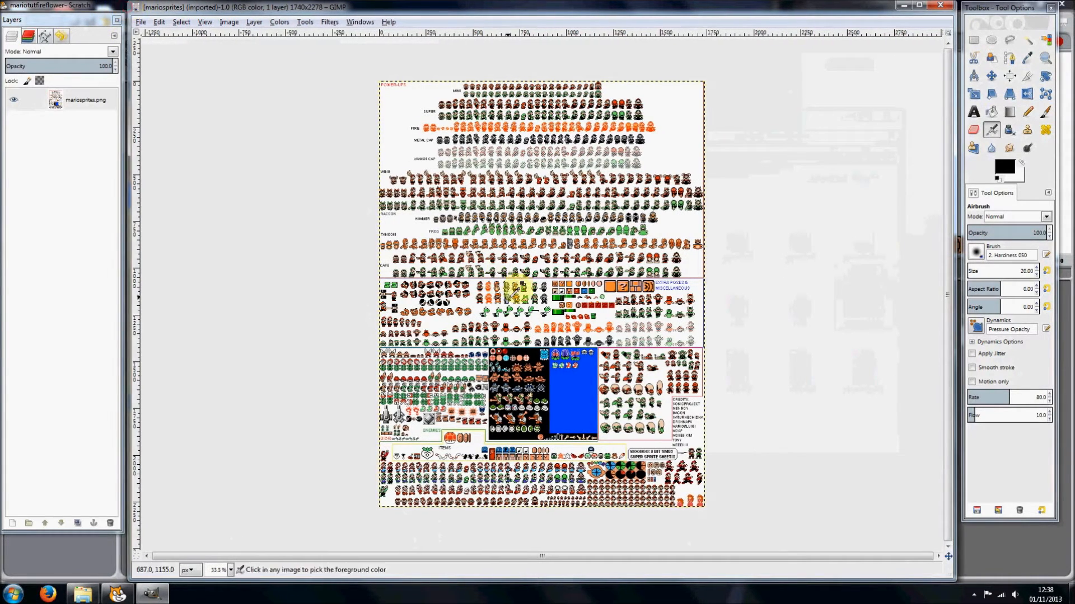
{"action": "scroll", "coordinate": [514, 292], "scroll_direction": "up", "scroll_amount": 1, "text": "ctrl"}
{"action": "scroll", "coordinate": [538, 319], "scroll_direction": "up", "scroll_amount": 1}
{"action": "scroll", "coordinate": [571, 328], "scroll_direction": "up", "scroll_amount": 2}
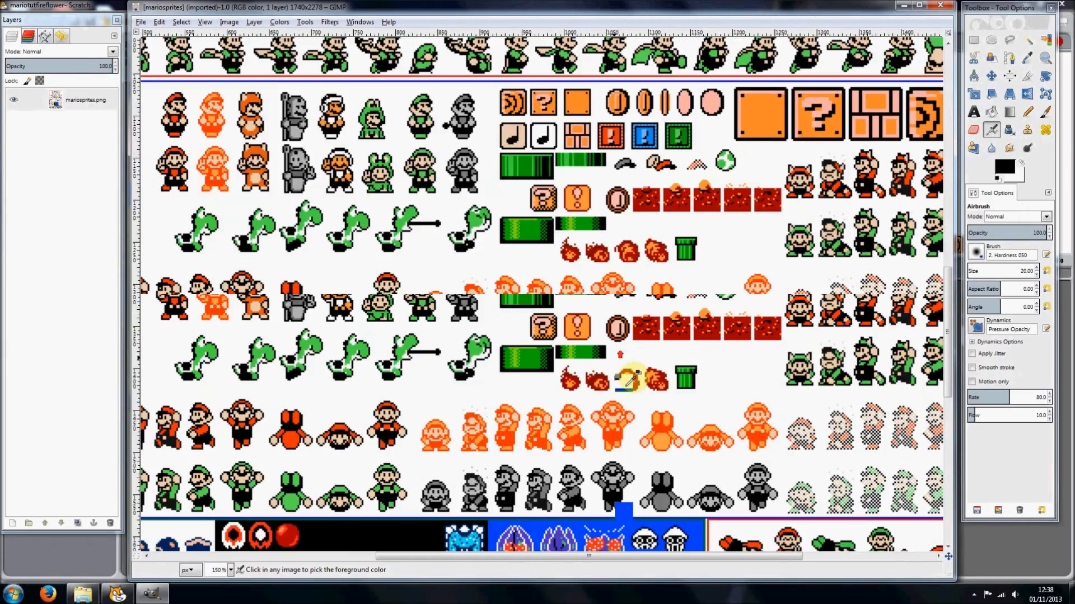
{"action": "scroll", "coordinate": [628, 395], "scroll_direction": "down", "scroll_amount": 5}
{"action": "scroll", "coordinate": [621, 336], "scroll_direction": "down", "scroll_amount": 3}
{"action": "scroll", "coordinate": [614, 252], "scroll_direction": "down", "scroll_amount": 5}
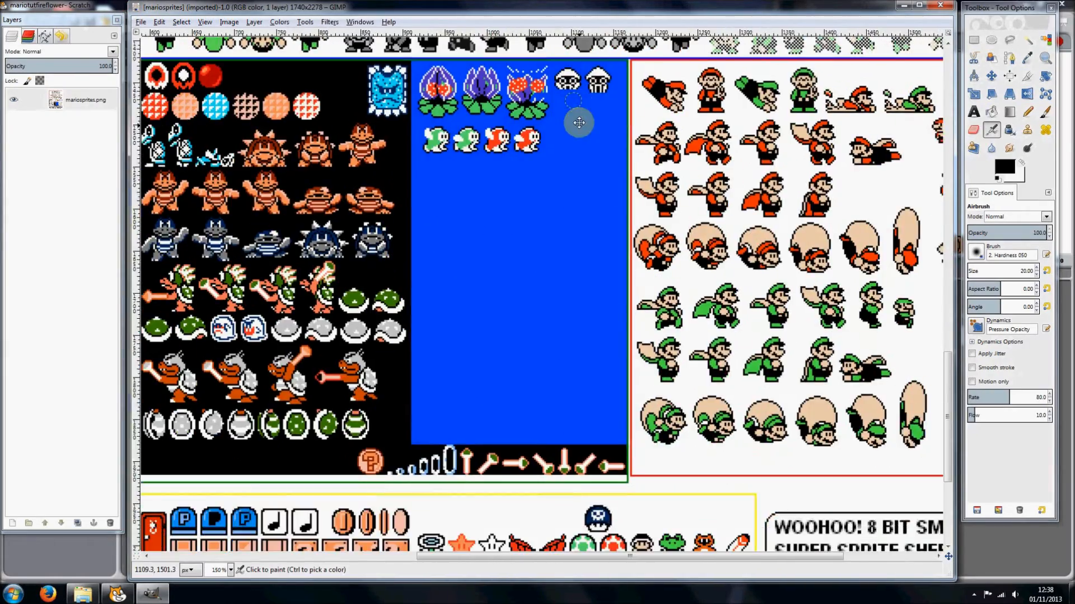
{"action": "scroll", "coordinate": [608, 178], "scroll_direction": "down", "scroll_amount": 3}
{"action": "scroll", "coordinate": [608, 179], "scroll_direction": "down", "scroll_amount": 4}
{"action": "scroll", "coordinate": [588, 286], "scroll_direction": "down", "scroll_amount": 1}
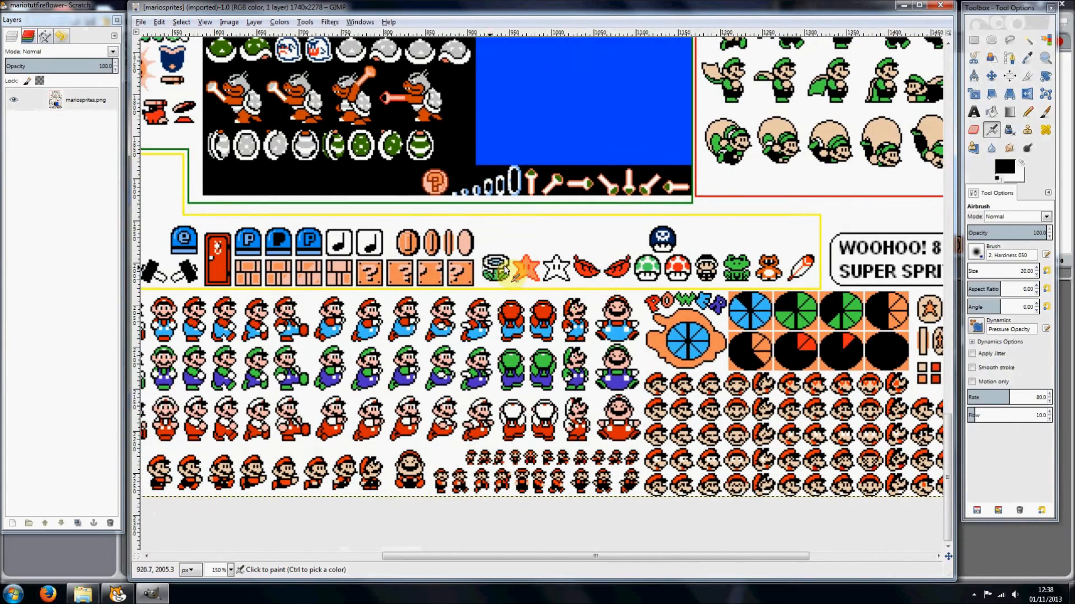
{"action": "scroll", "coordinate": [511, 270], "scroll_direction": "up", "scroll_amount": 1}
{"action": "scroll", "coordinate": [510, 270], "scroll_direction": "up", "scroll_amount": 1}
{"action": "scroll", "coordinate": [511, 271], "scroll_direction": "up", "scroll_amount": 2}
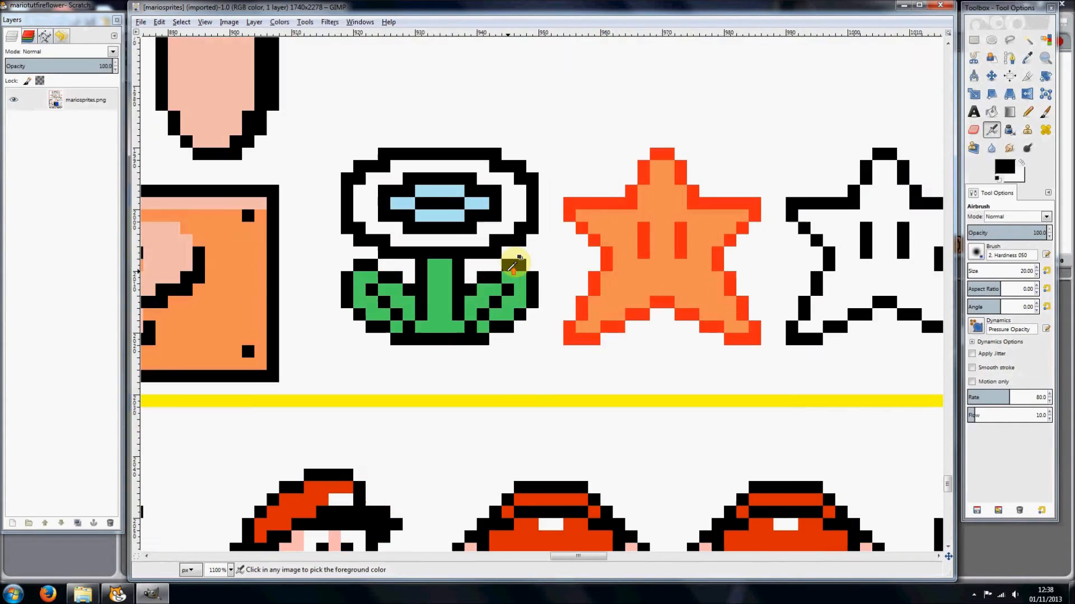
{"action": "scroll", "coordinate": [481, 298], "scroll_direction": "up", "scroll_amount": 1}
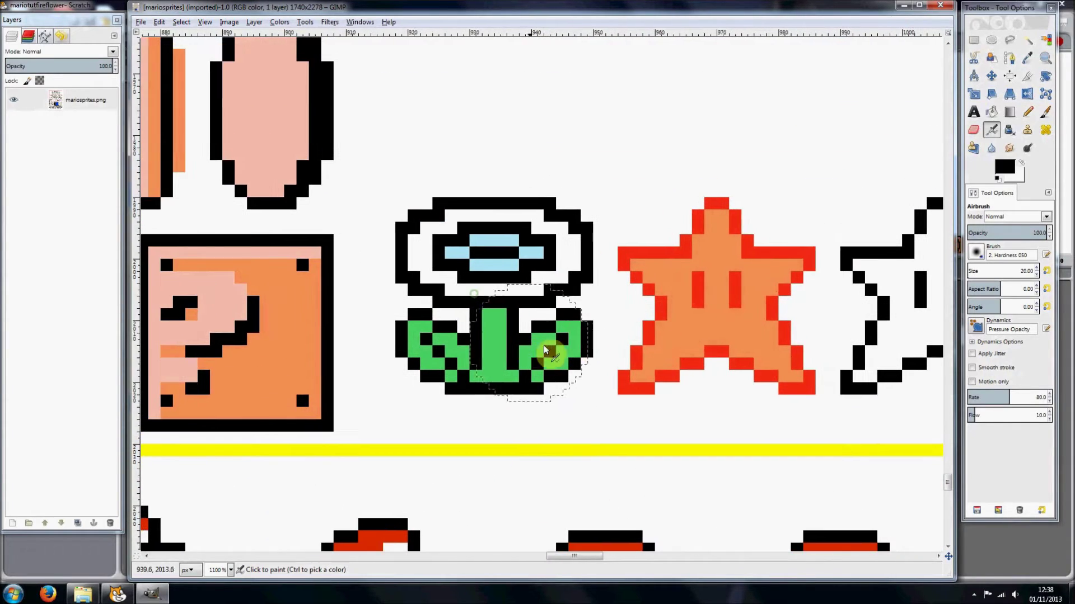
{"action": "left_click", "coordinate": [979, 40]}
Step: Select a tight 32×32 box around the fire flower and copy its pixels
{"action": "mouse_move", "coordinate": [391, 193]}
{"action": "left_mouse_down"}
{"action": "mouse_move", "coordinate": [603, 383]}
{"action": "mouse_move", "coordinate": [593, 400]}
{"action": "left_mouse_up"}
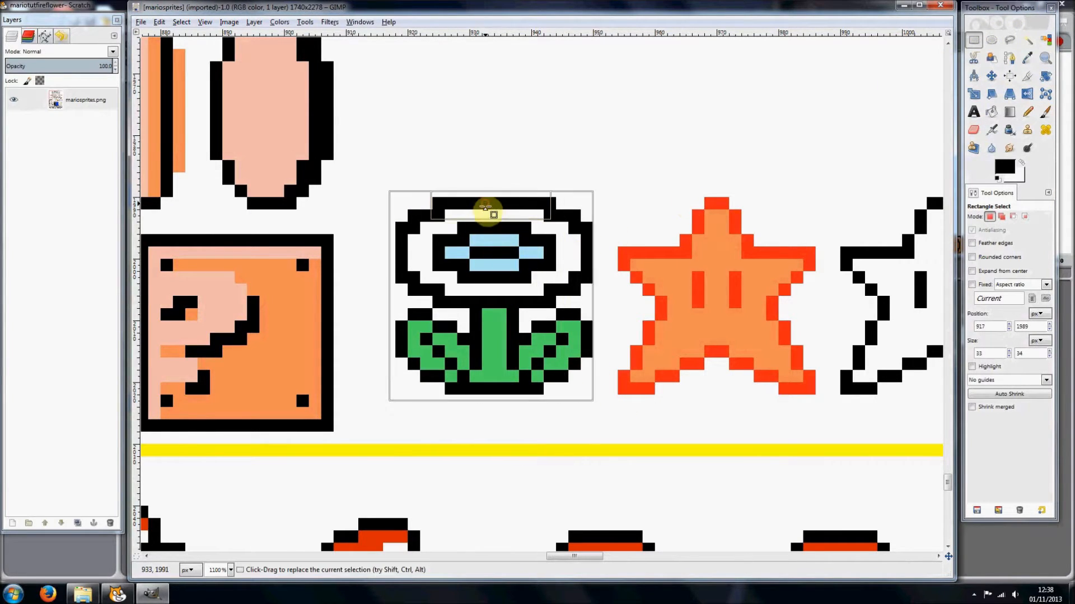
{"action": "left_click_drag", "start_coordinate": [487, 196], "coordinate": [487, 201]}
{"action": "left_click_drag", "start_coordinate": [392, 285], "coordinate": [399, 286]}
{"action": "left_click_drag", "start_coordinate": [499, 401], "coordinate": [499, 393]}
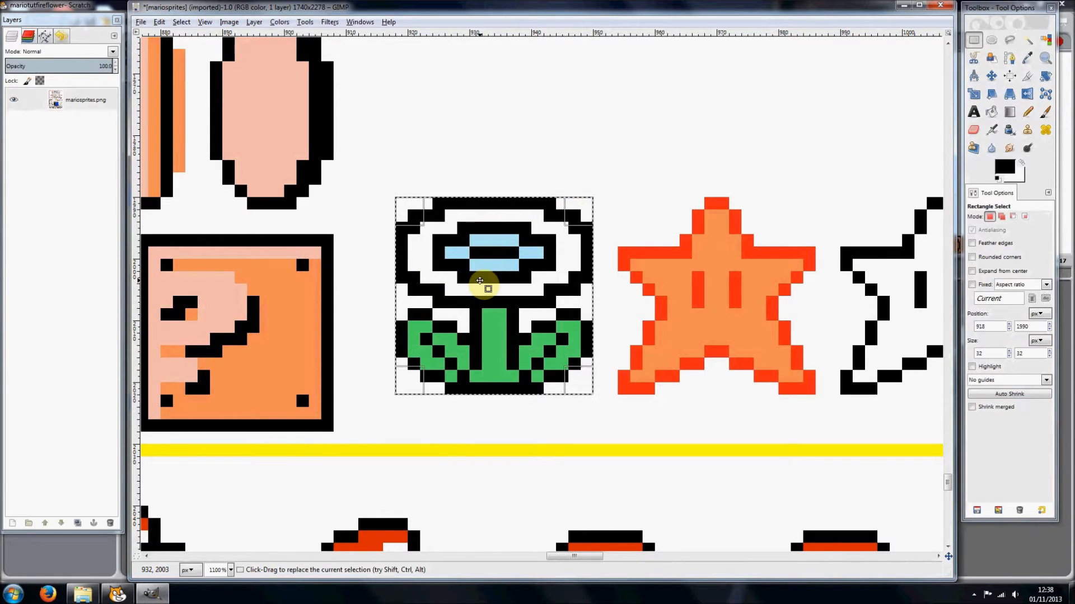
{"action": "key", "text": "ctrl+c"}
Step: Paste the copied flower as a new image and enlarge its window and zoom to pixel level
{"action": "left_click", "coordinate": [140, 22]}
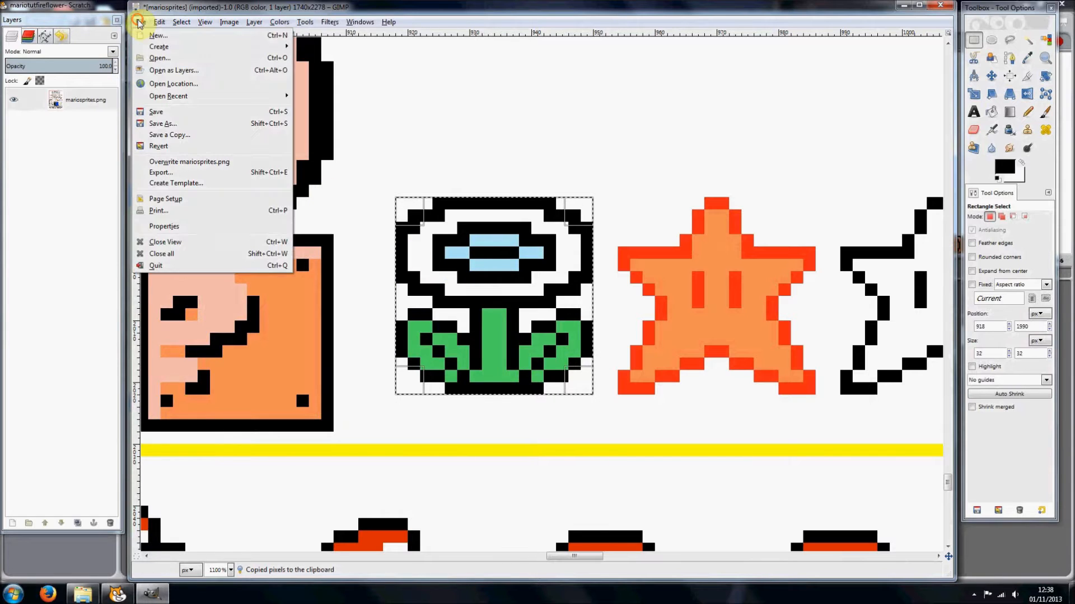
{"action": "mouse_move", "coordinate": [159, 46]}
{"action": "left_click", "coordinate": [321, 48]}
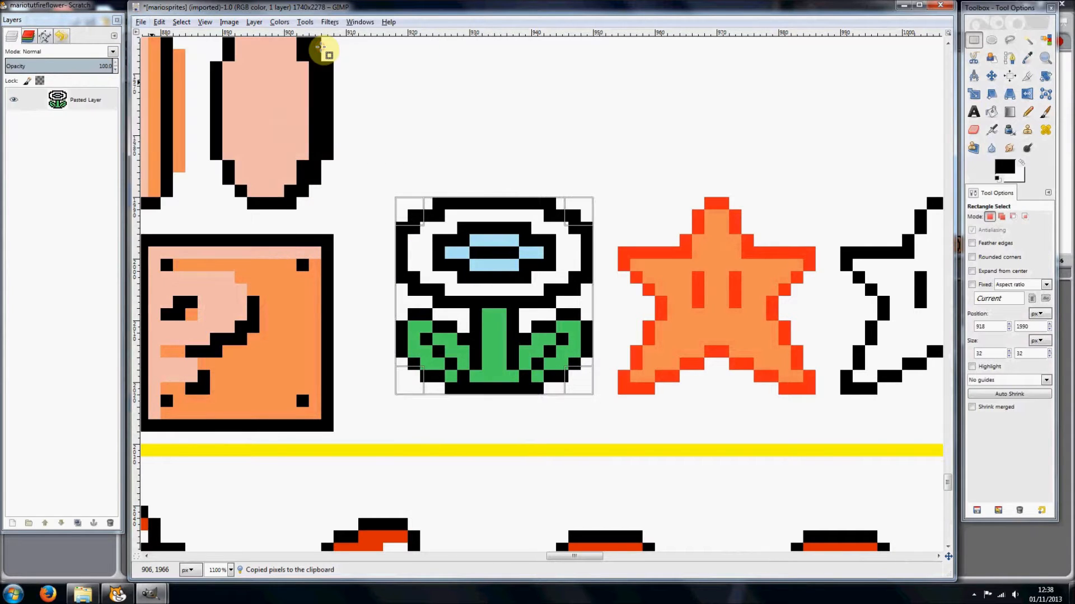
{"action": "mouse_move", "coordinate": [353, 78]}
{"action": "left_mouse_down"}
{"action": "mouse_move", "coordinate": [454, 136]}
{"action": "mouse_move", "coordinate": [521, 147]}
{"action": "left_mouse_up"}
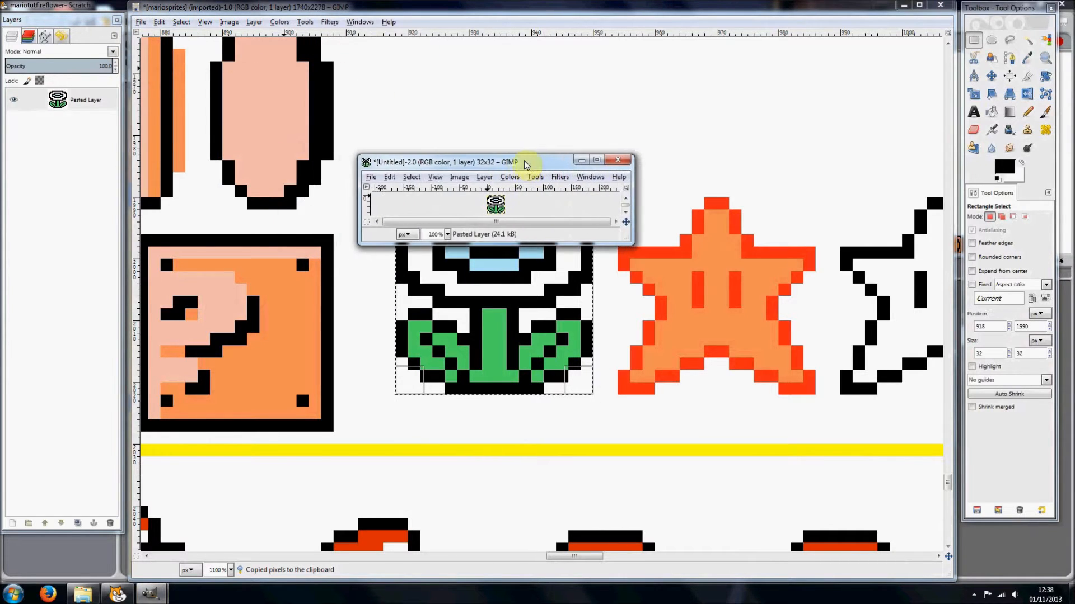
{"action": "double_click", "coordinate": [526, 144]}
{"action": "key", "text": "3"}
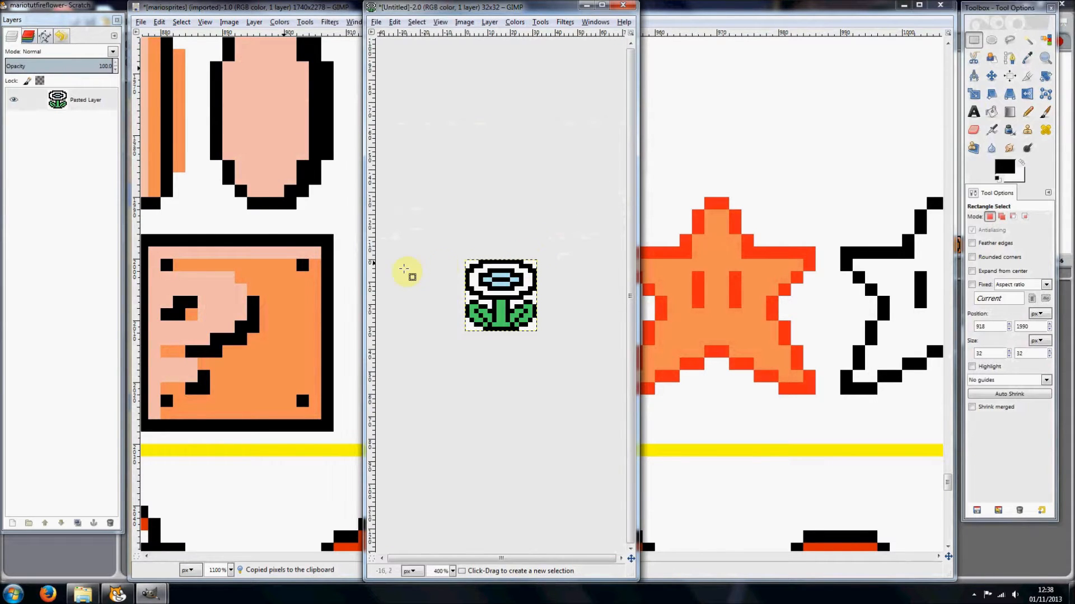
{"action": "left_click_drag", "start_coordinate": [367, 288], "coordinate": [174, 288]}
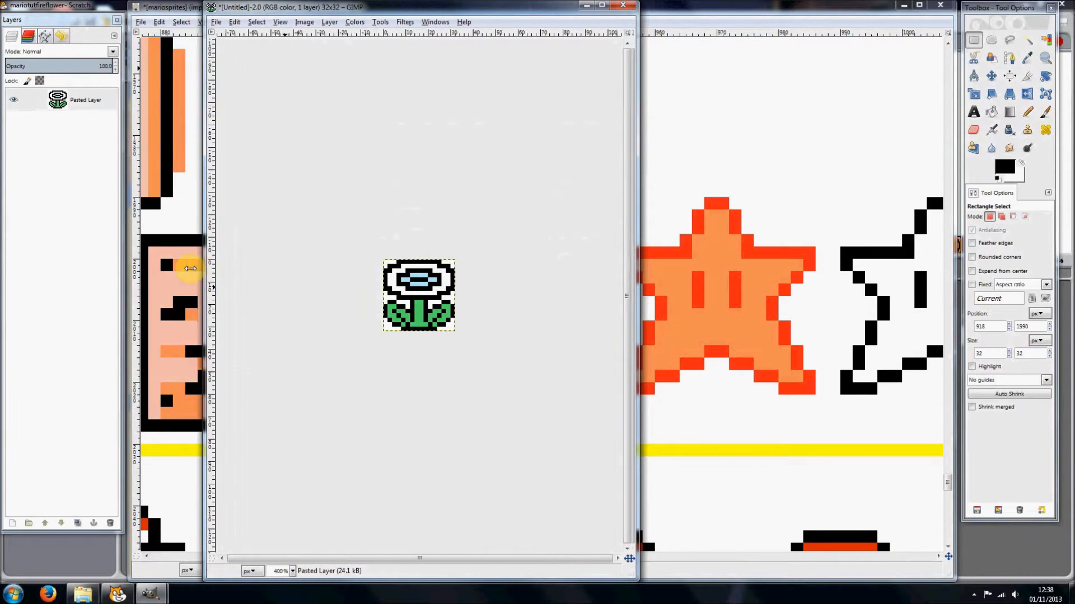
{"action": "key", "text": "plus"}
{"action": "key", "text": "plus"}
{"action": "key", "text": "plus"}
{"action": "scroll", "coordinate": [465, 309], "scroll_direction": "down", "scroll_amount": 1}
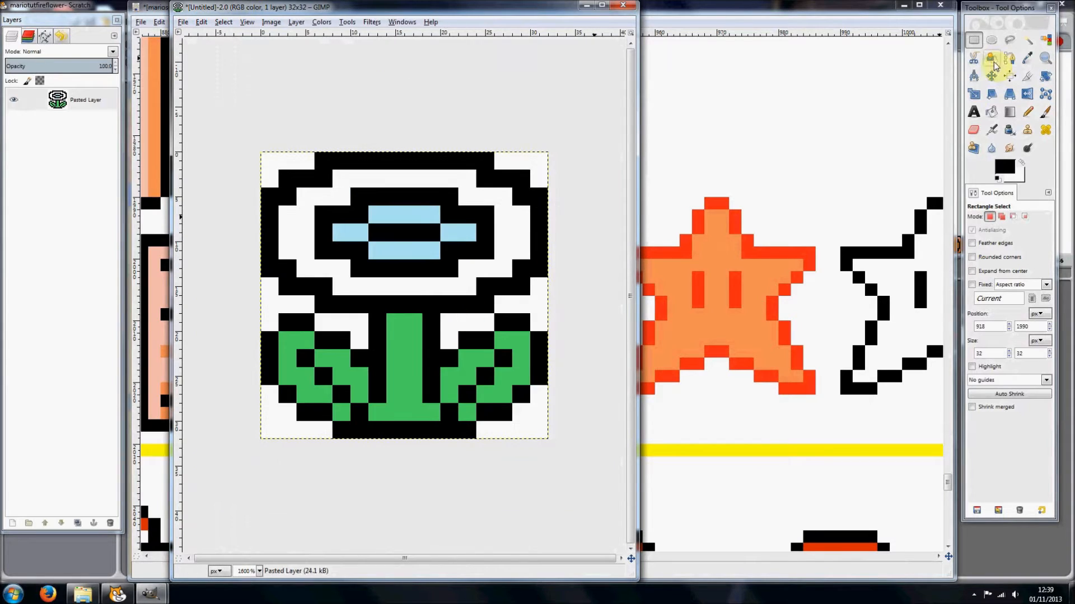
Step: Fuzzy-select and delete the white background areas on the flower's right side to transparency
{"action": "left_click", "coordinate": [1026, 43]}
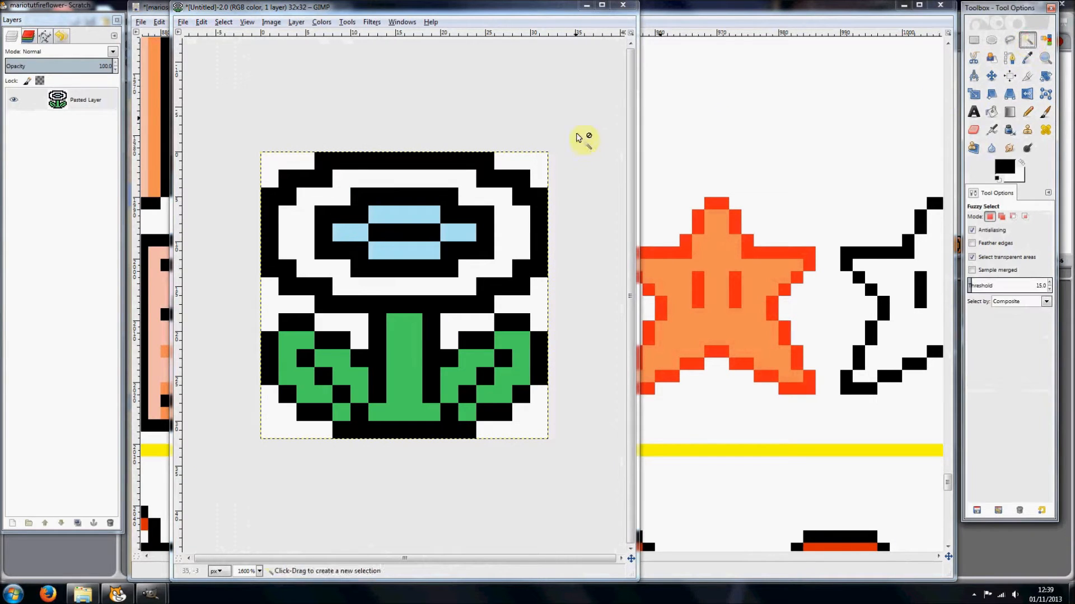
{"action": "left_click", "coordinate": [531, 160]}
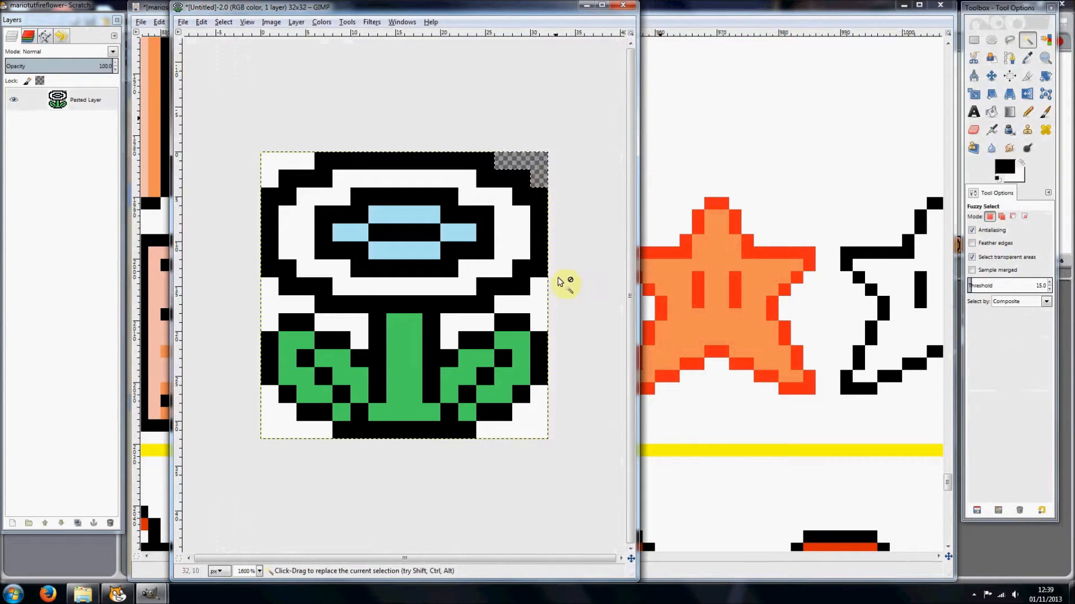
{"action": "key", "text": "Delete"}
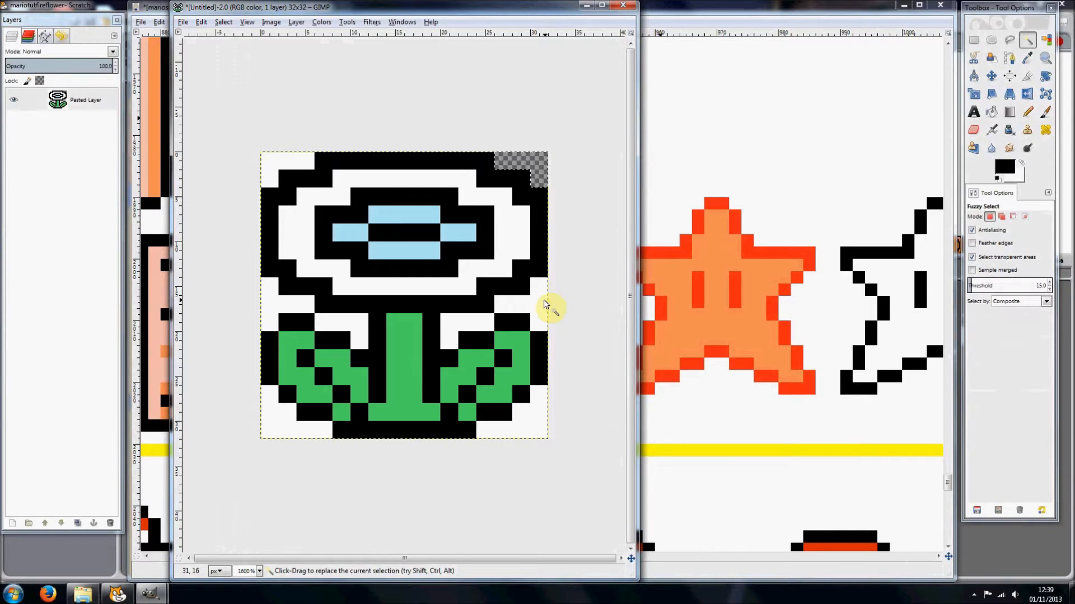
{"action": "left_click", "coordinate": [543, 306]}
{"action": "key", "text": "Delete"}
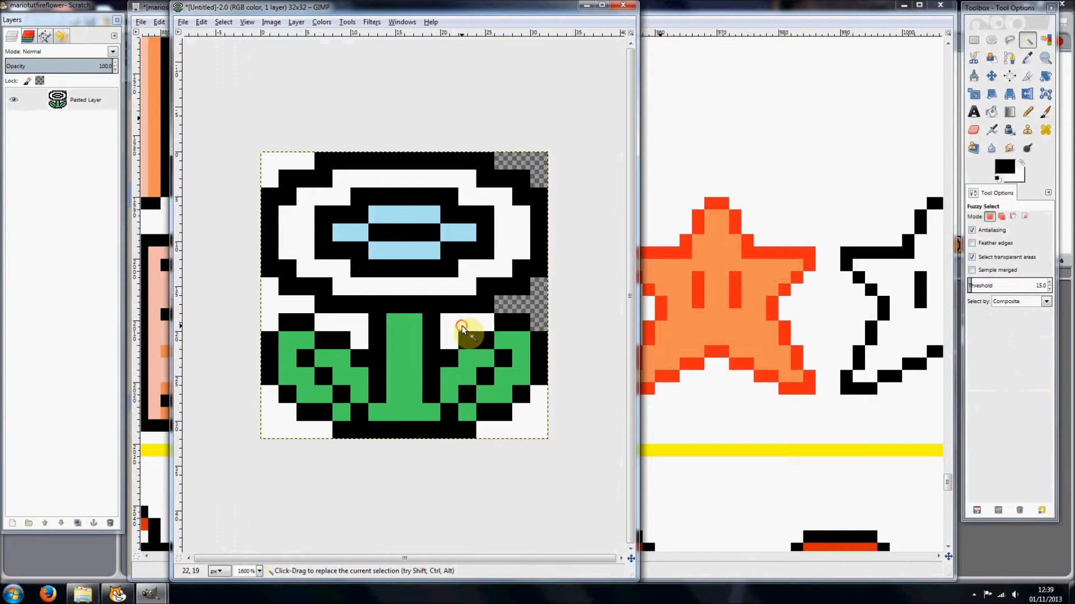
{"action": "left_click", "coordinate": [463, 330]}
{"action": "key", "text": "Delete"}
{"action": "left_click", "coordinate": [531, 423]}
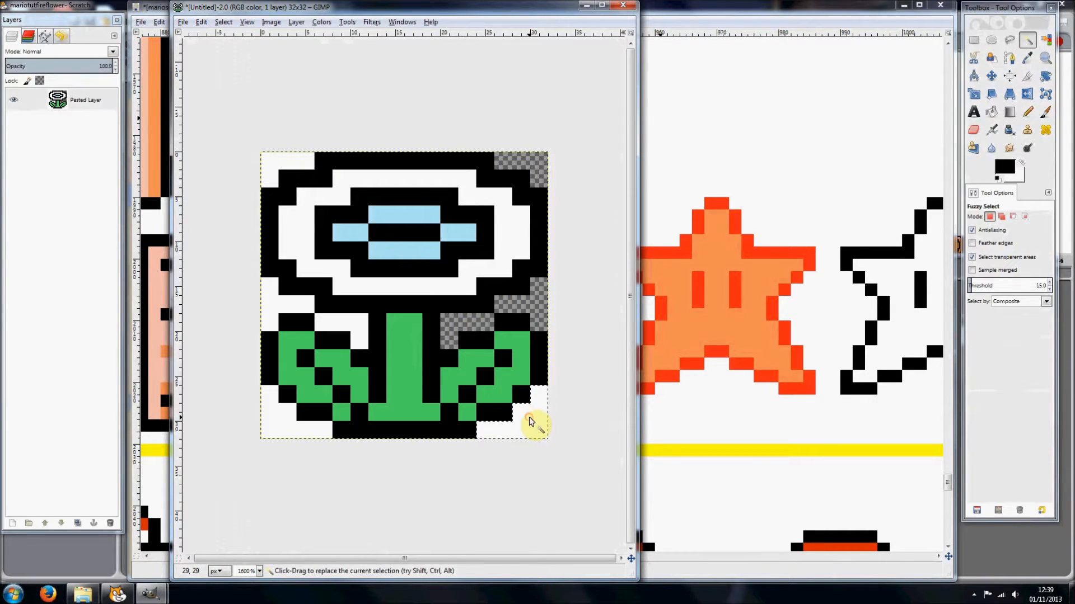
{"action": "key", "text": "Delete"}
Step: Clear the remaining white areas on the left side and drop the selection
{"action": "left_click", "coordinate": [286, 424]}
{"action": "key", "text": "Delete"}
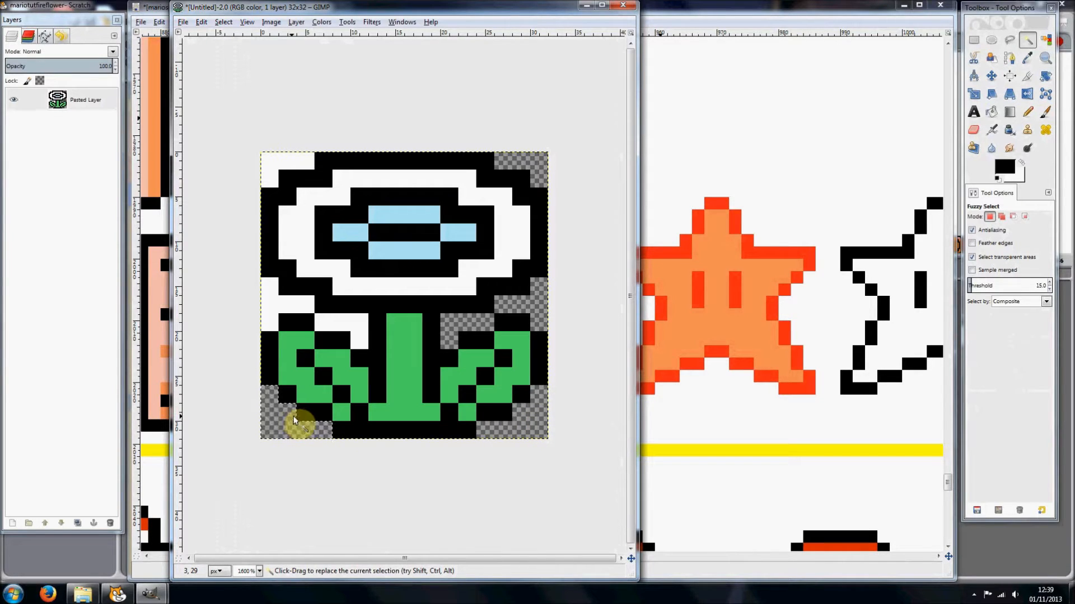
{"action": "left_click", "coordinate": [355, 332]}
{"action": "key", "text": "Delete"}
{"action": "left_click", "coordinate": [286, 310]}
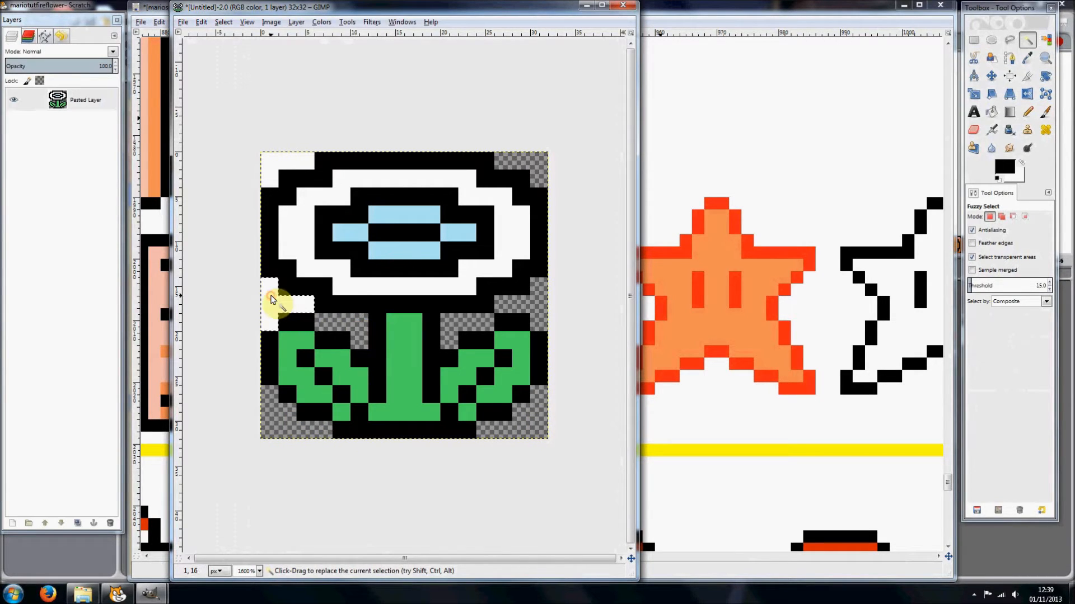
{"action": "key", "text": "Delete"}
{"action": "left_click", "coordinate": [268, 166]}
{"action": "key", "text": "Delete"}
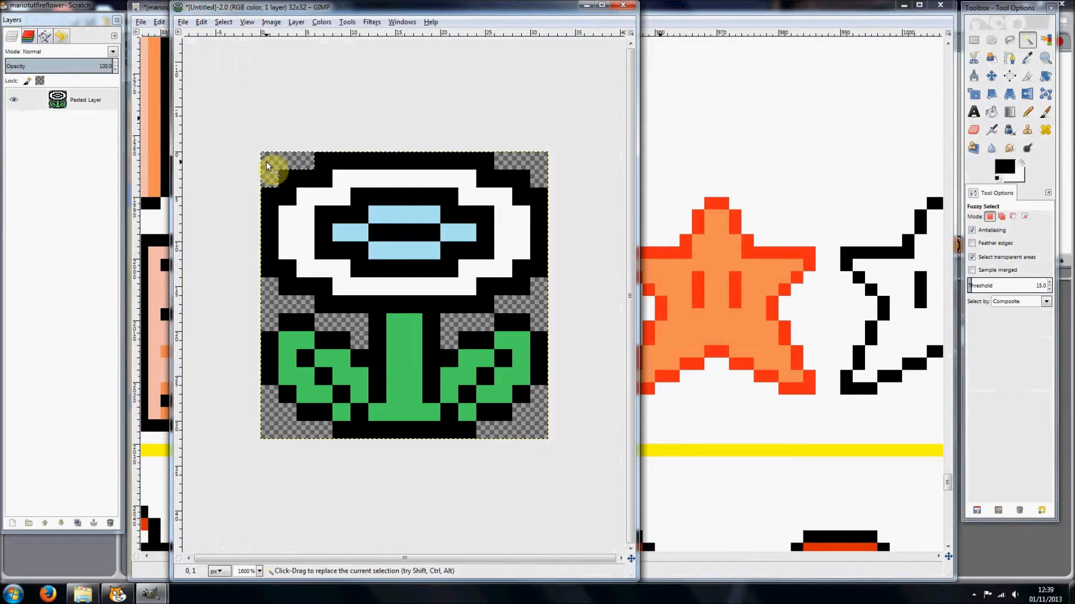
{"action": "left_click", "coordinate": [222, 23]}
{"action": "left_click", "coordinate": [223, 51]}
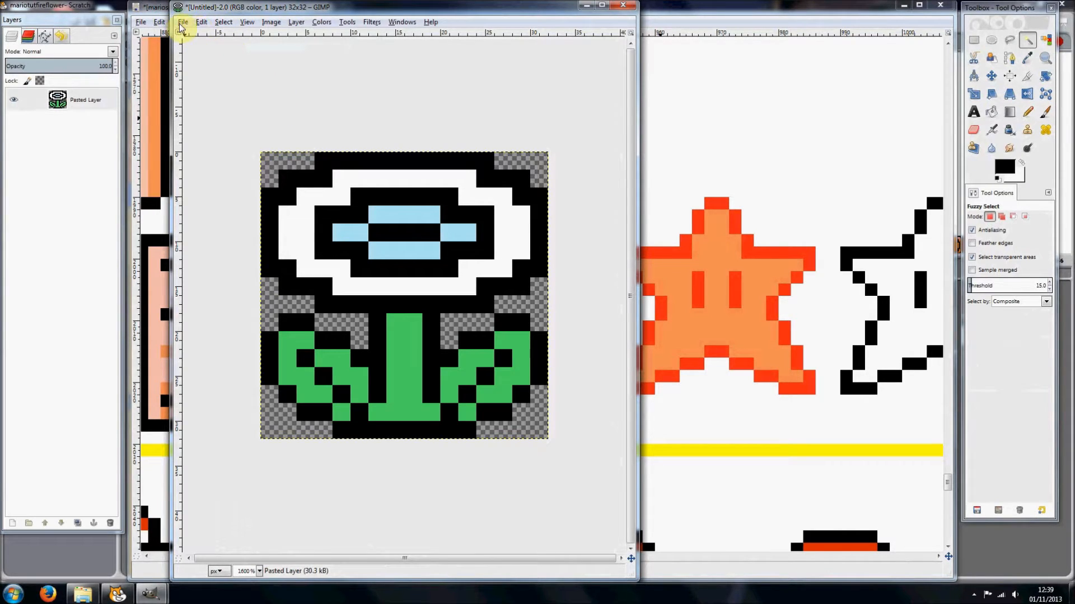
{"action": "left_click", "coordinate": [181, 23]}
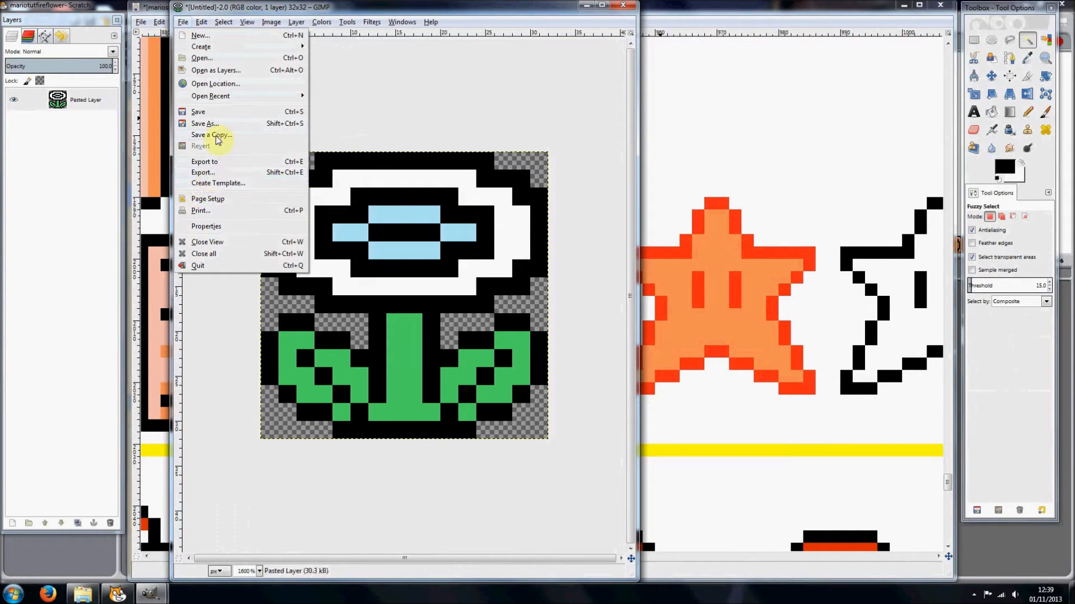
Step: Start an export into the sprites folder, reusing the existing mjump.png name
{"action": "left_click", "coordinate": [201, 172]}
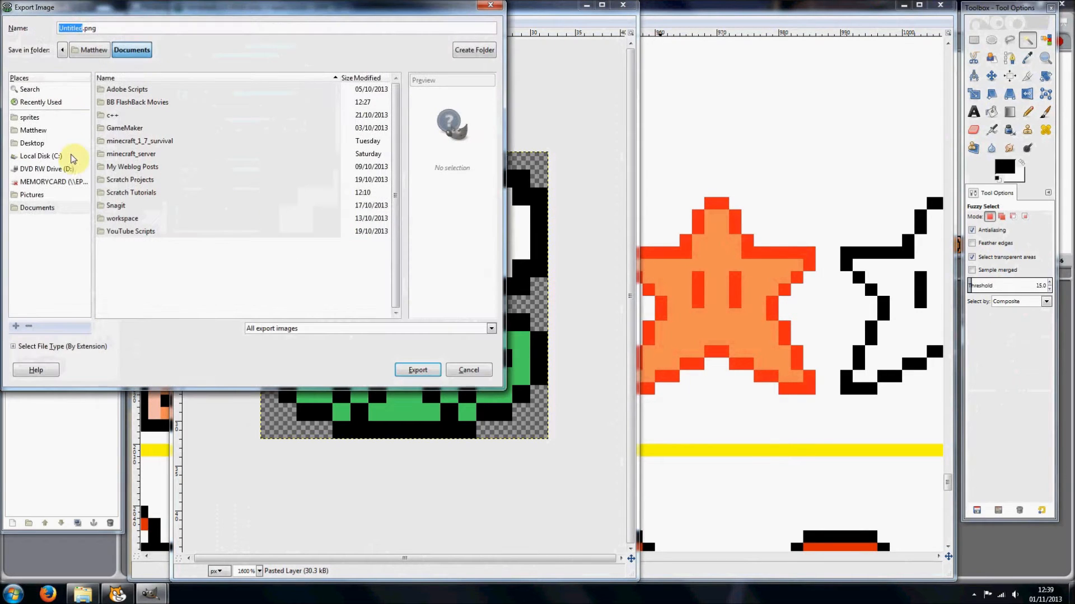
{"action": "left_click", "coordinate": [34, 117]}
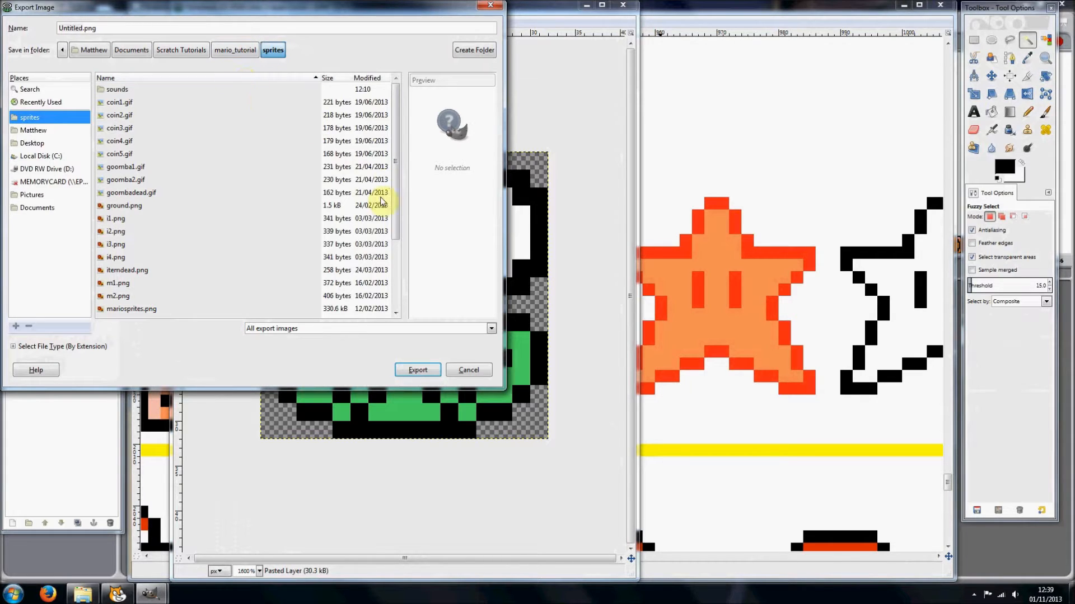
{"action": "scroll", "coordinate": [252, 252], "scroll_direction": "down", "scroll_amount": 3}
{"action": "left_click", "coordinate": [252, 275]}
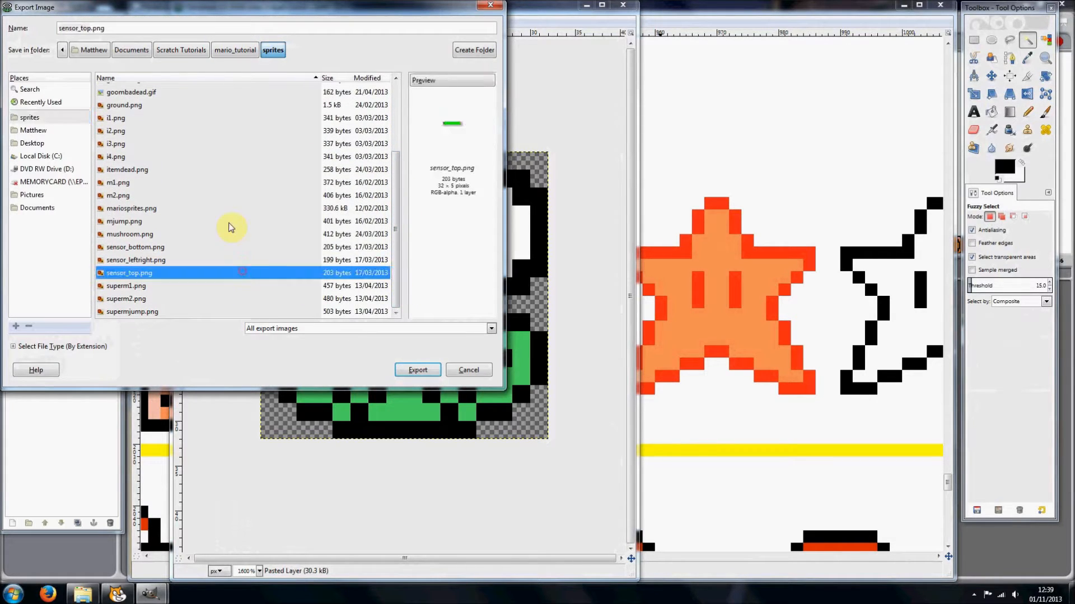
{"action": "left_click", "coordinate": [229, 223]}
{"action": "scroll", "coordinate": [227, 224], "scroll_direction": "up", "scroll_amount": 3}
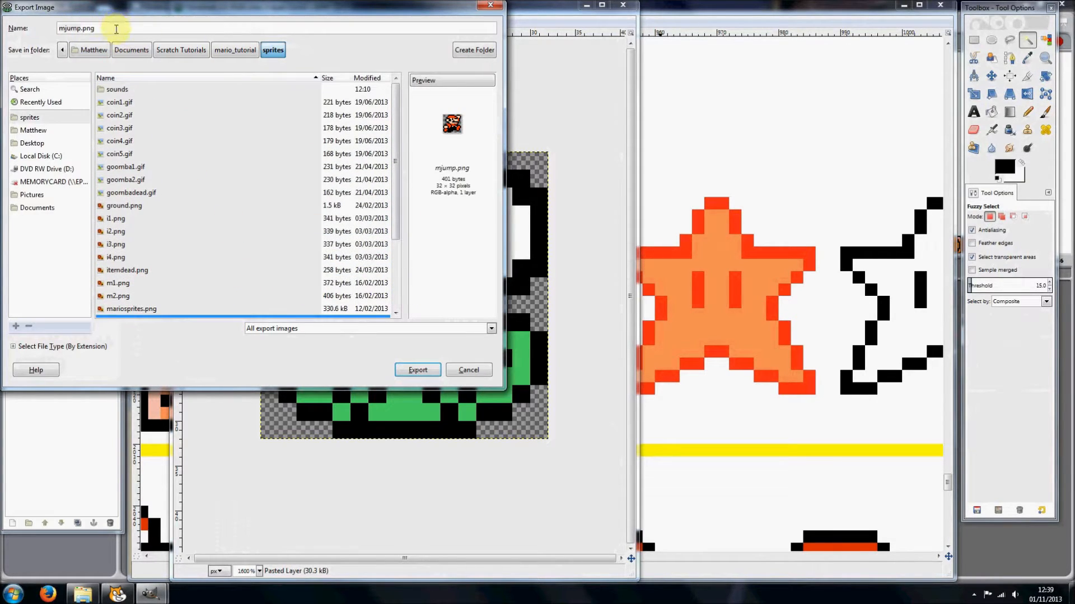
Step: Rename the export to flower.png, then back out of the PNG export options
{"action": "left_click", "coordinate": [116, 28]}
{"action": "key", "text": "BackSpace"}
{"action": "key", "text": "BackSpace"}
{"action": "key", "text": "BackSpace"}
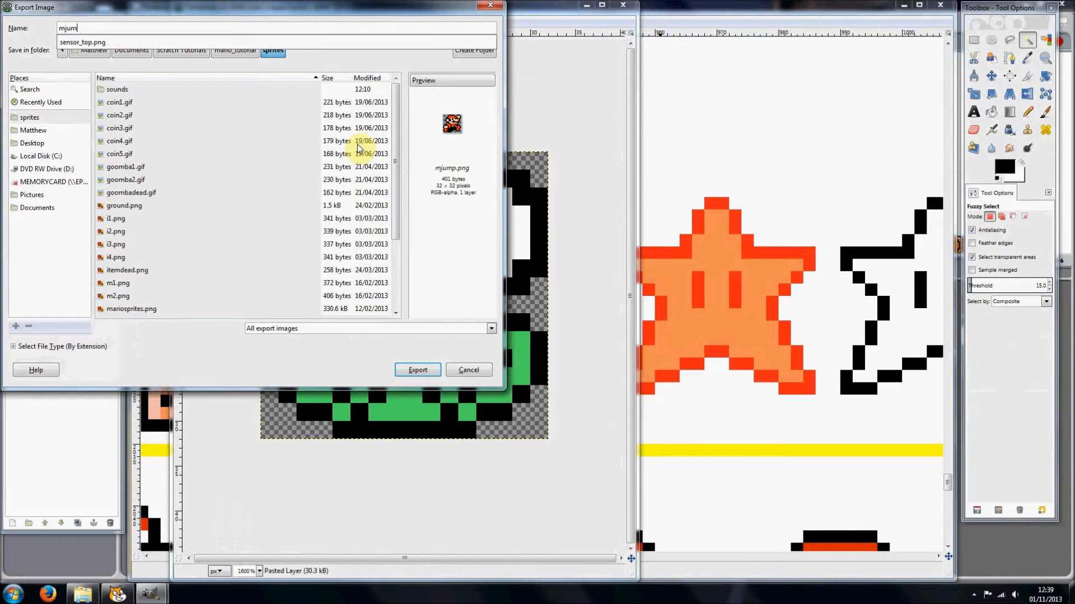
{"action": "key", "text": "BackSpace"}
{"action": "key", "text": "BackSpace"}
{"action": "key", "text": "BackSpace"}
{"action": "type", "text": ".png"}
{"action": "key", "text": "Return"}
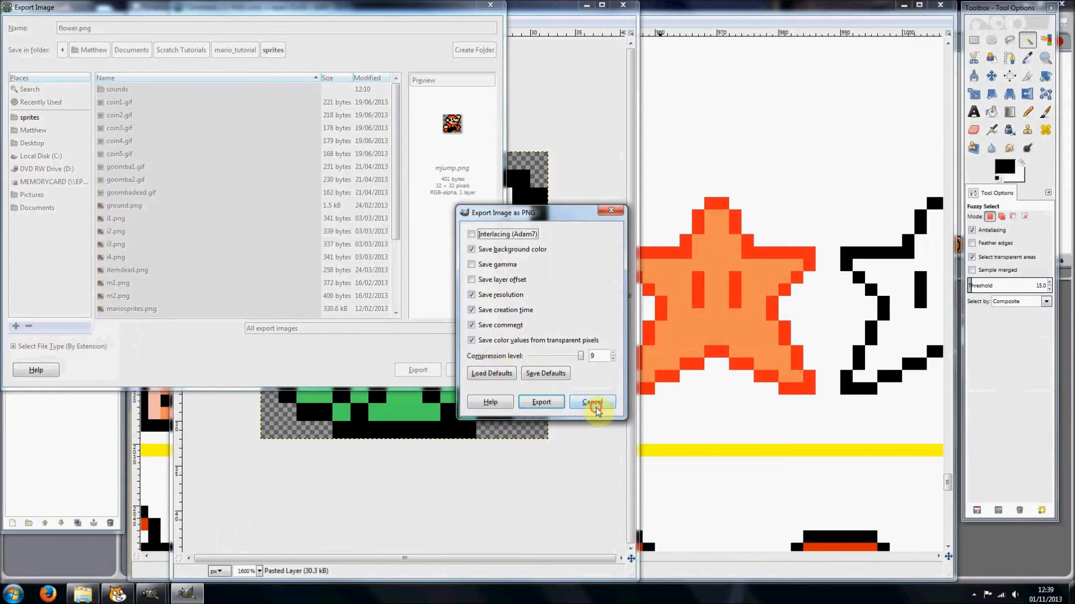
{"action": "left_click", "coordinate": [592, 403]}
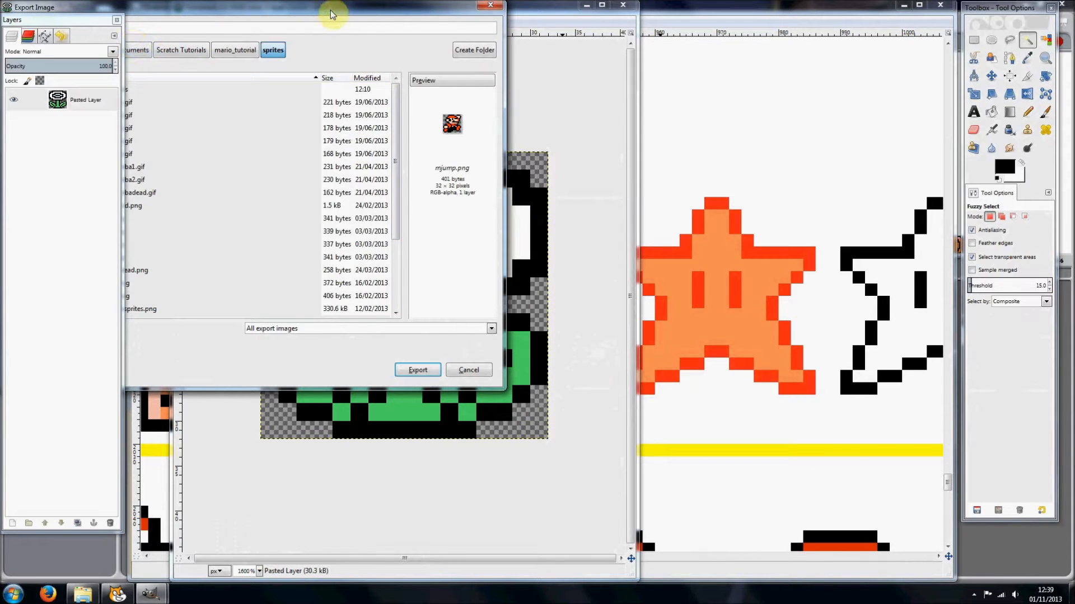
Step: Export the fire flower as flower.gif into the sprites folder
{"action": "left_click_drag", "start_coordinate": [336, 9], "coordinate": [580, 58]}
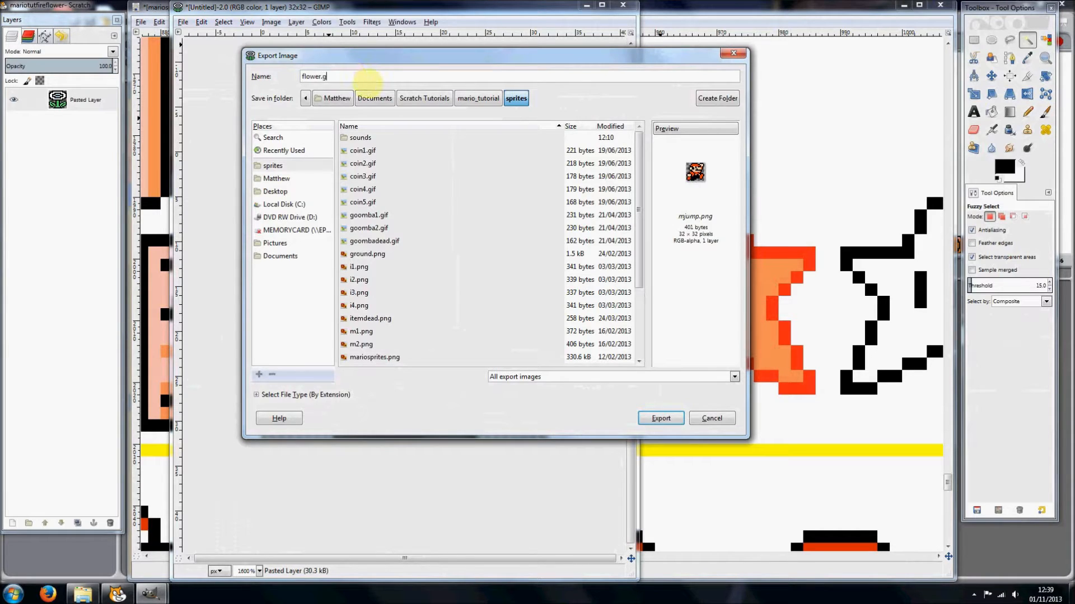
{"action": "left_click", "coordinate": [660, 418]}
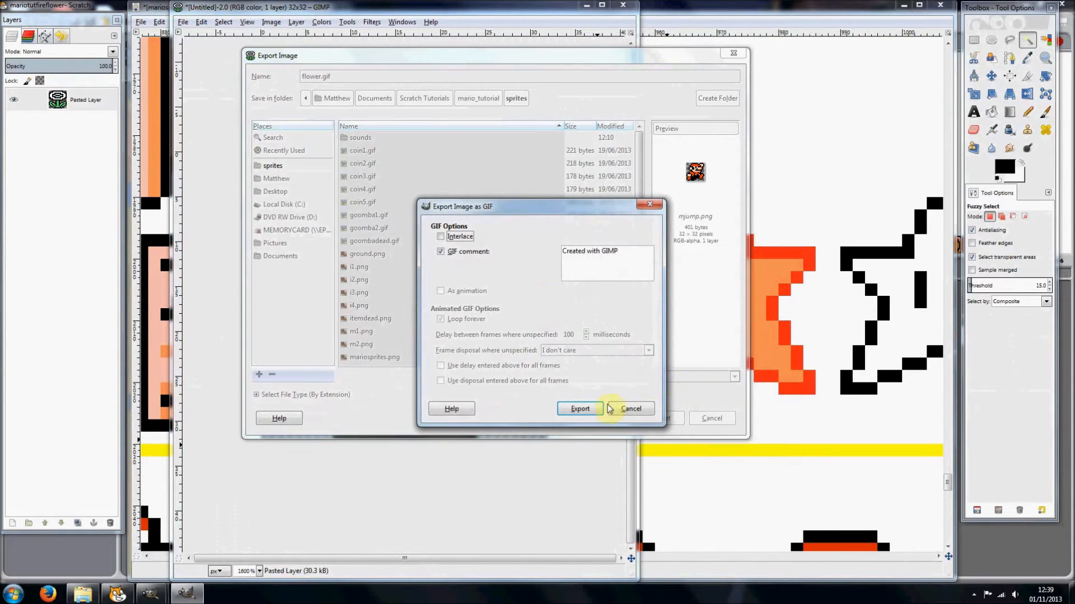
{"action": "left_click", "coordinate": [580, 409]}
Step: Close the flower image and the sprite sheet without saving changes
{"action": "left_click", "coordinate": [629, 7]}
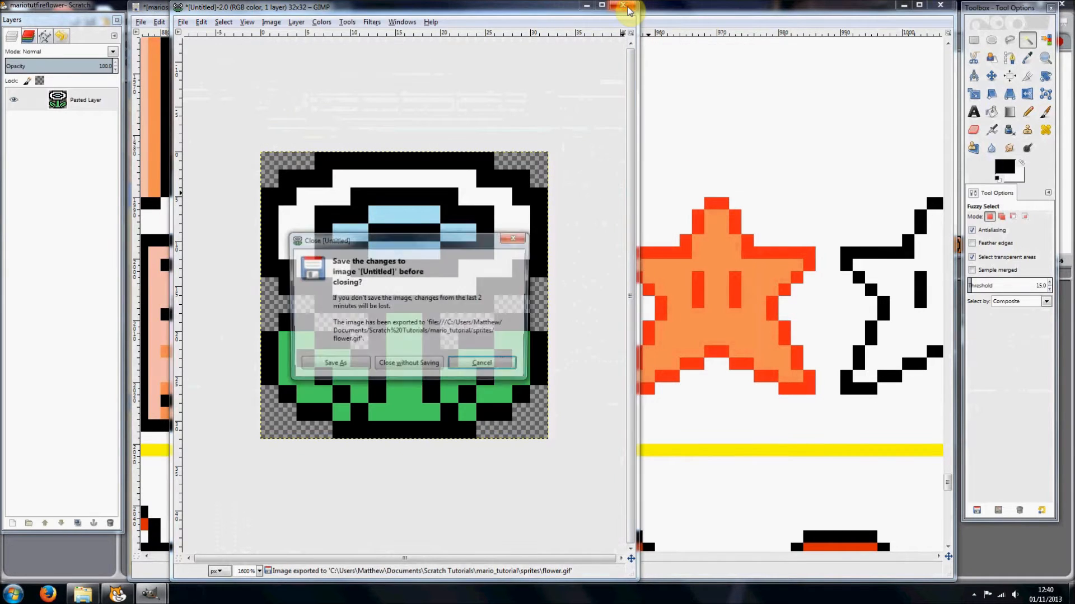
{"action": "left_click", "coordinate": [409, 366]}
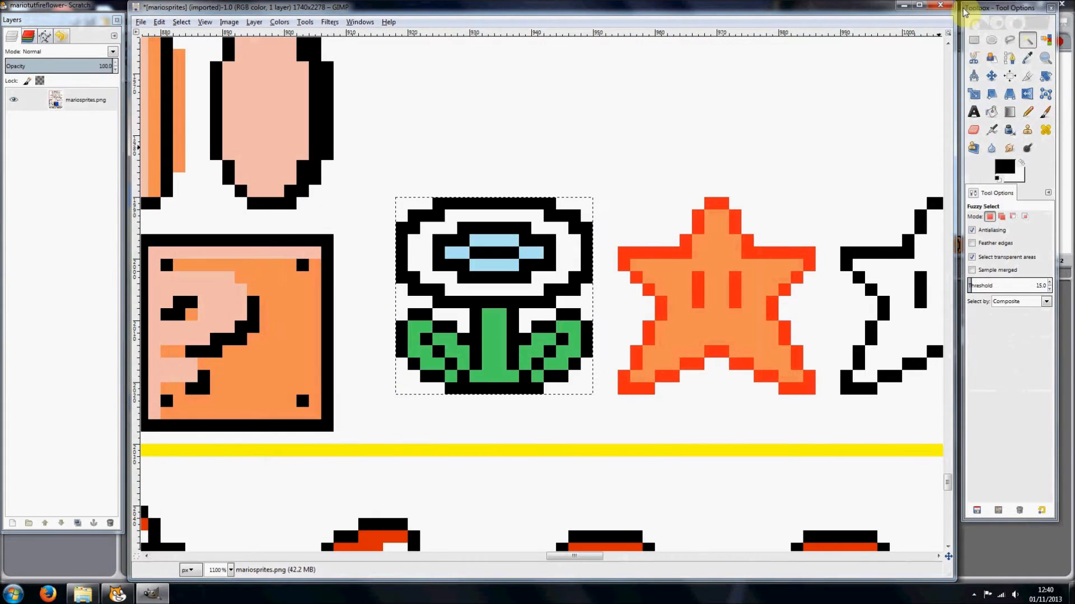
{"action": "left_click", "coordinate": [940, 6]}
{"action": "left_click", "coordinate": [546, 349]}
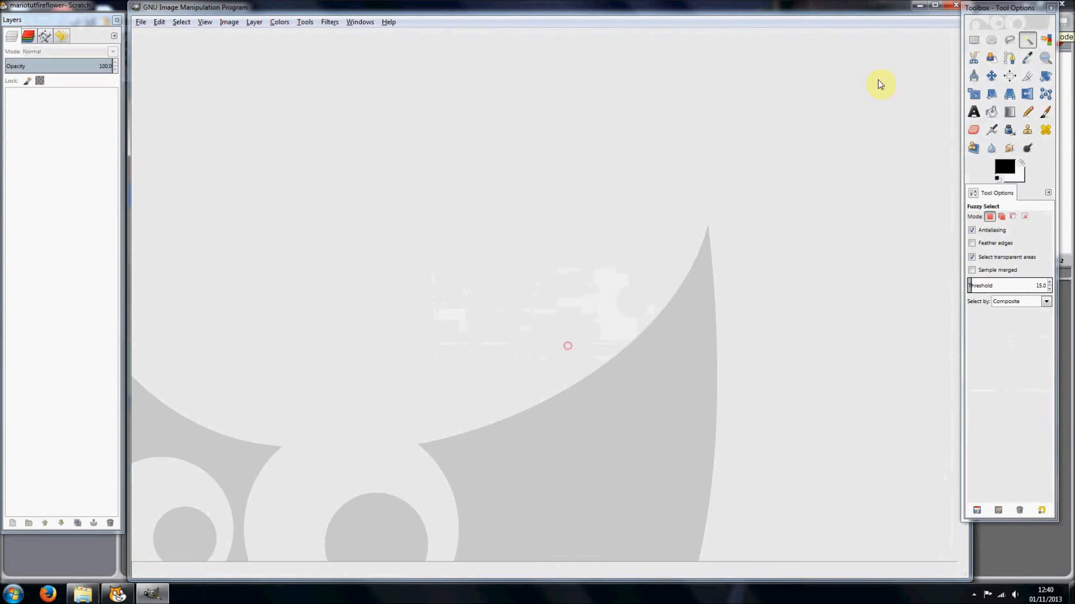
Step: Close GIMP, preview flower.gif in Internet Explorer, then return to the Scratch project
{"action": "left_click", "coordinate": [955, 8]}
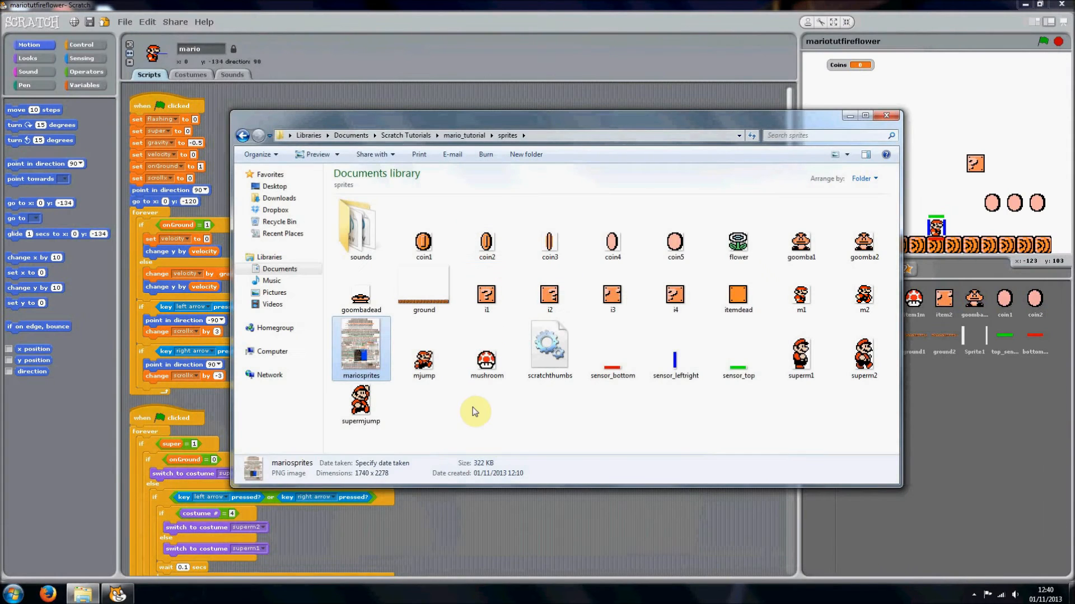
{"action": "double_click", "coordinate": [737, 243]}
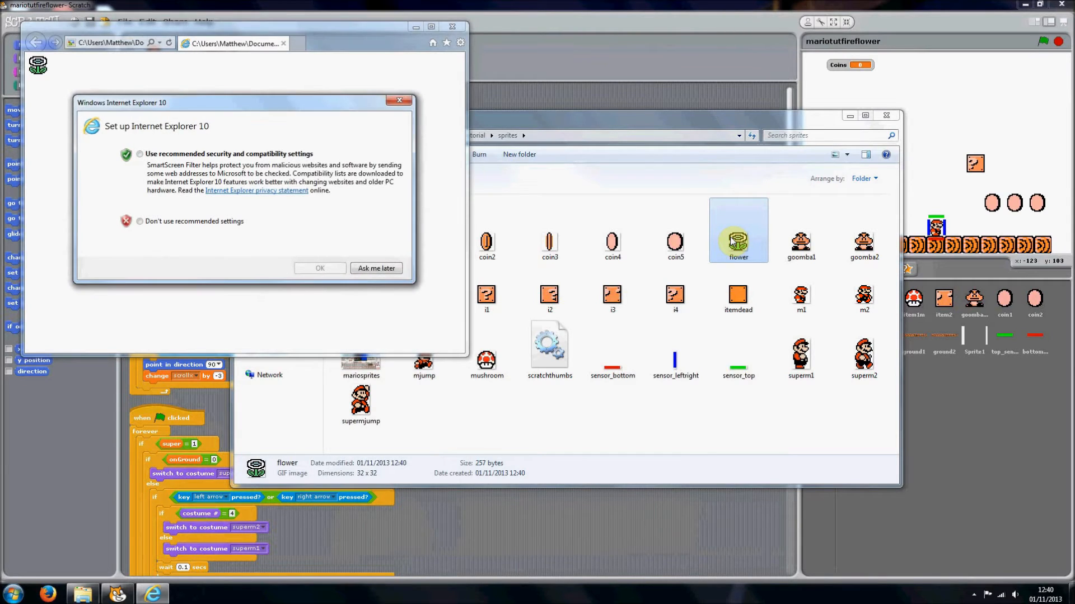
{"action": "left_click", "coordinate": [376, 268]}
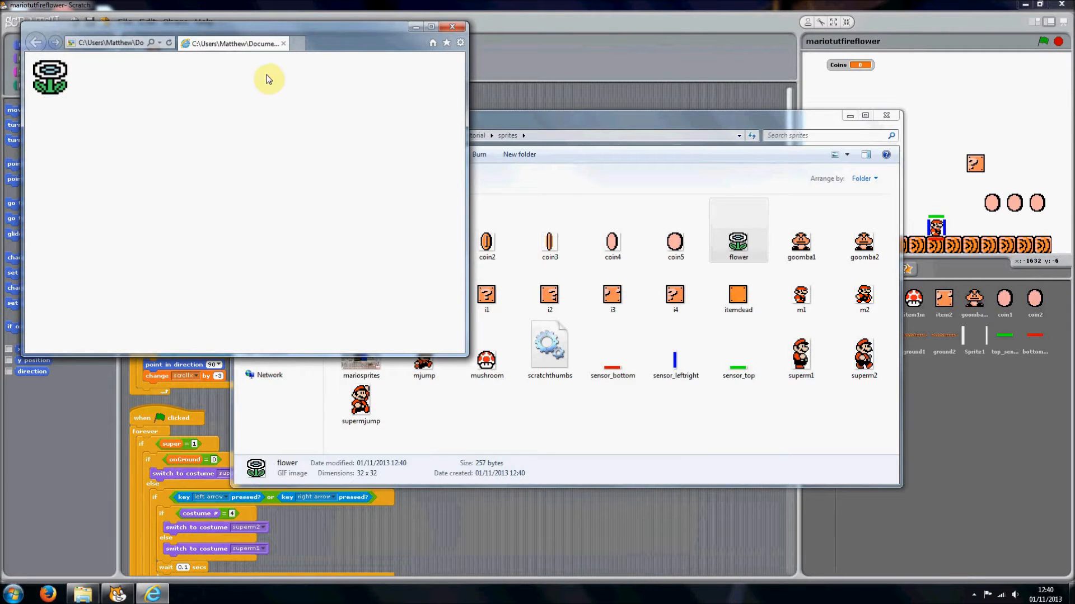
{"action": "left_click", "coordinate": [460, 27]}
{"action": "left_click", "coordinate": [727, 66]}
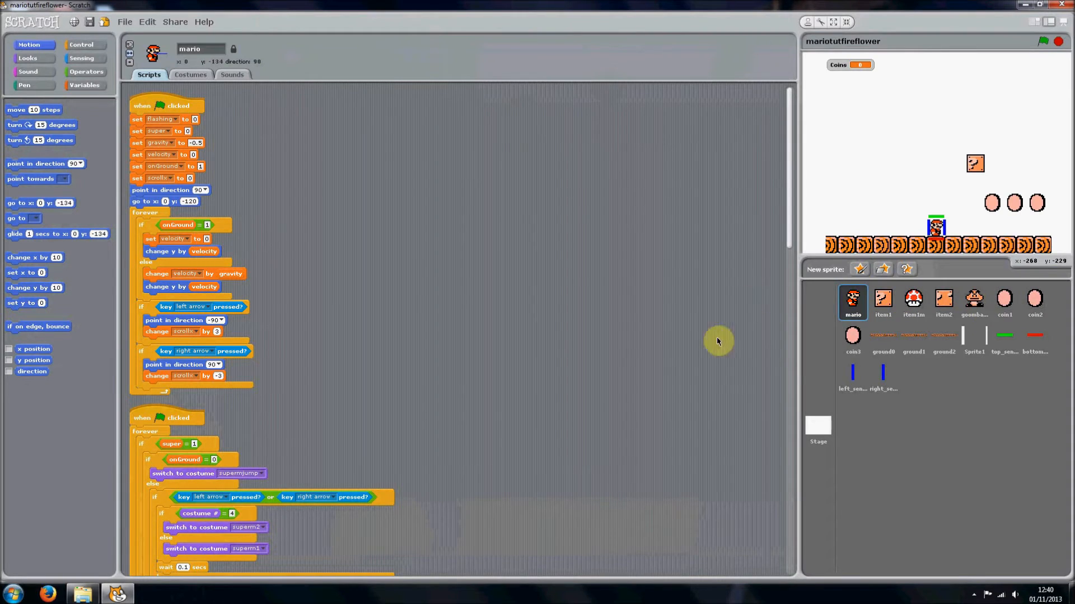
Step: Import flower from the sprites folder as a new sprite and rename it item1flower
{"action": "left_click", "coordinate": [881, 269]}
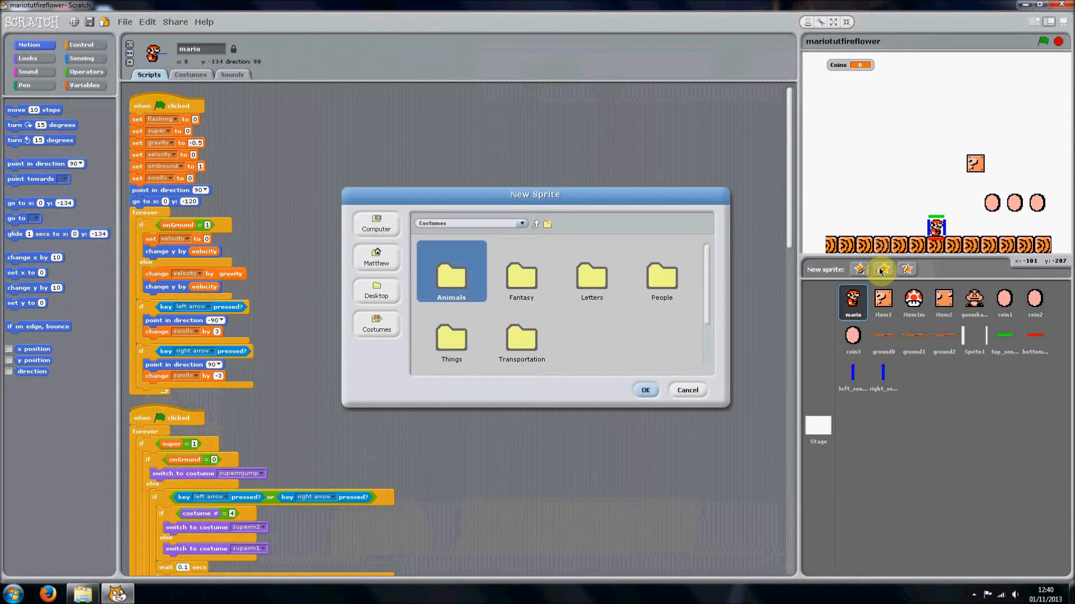
{"action": "left_click", "coordinate": [376, 257]}
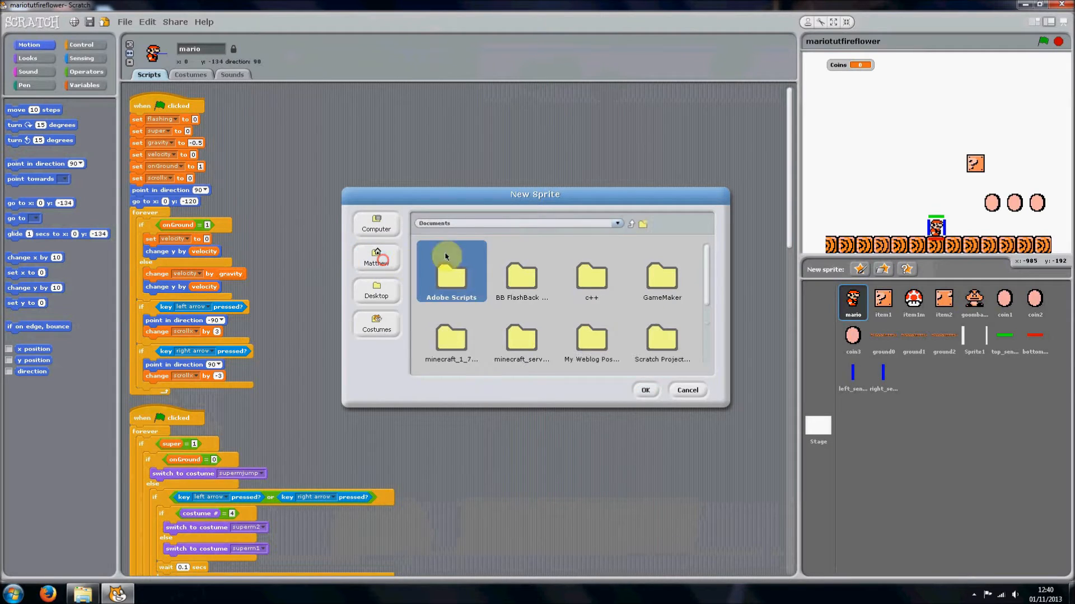
{"action": "left_click", "coordinate": [631, 224]}
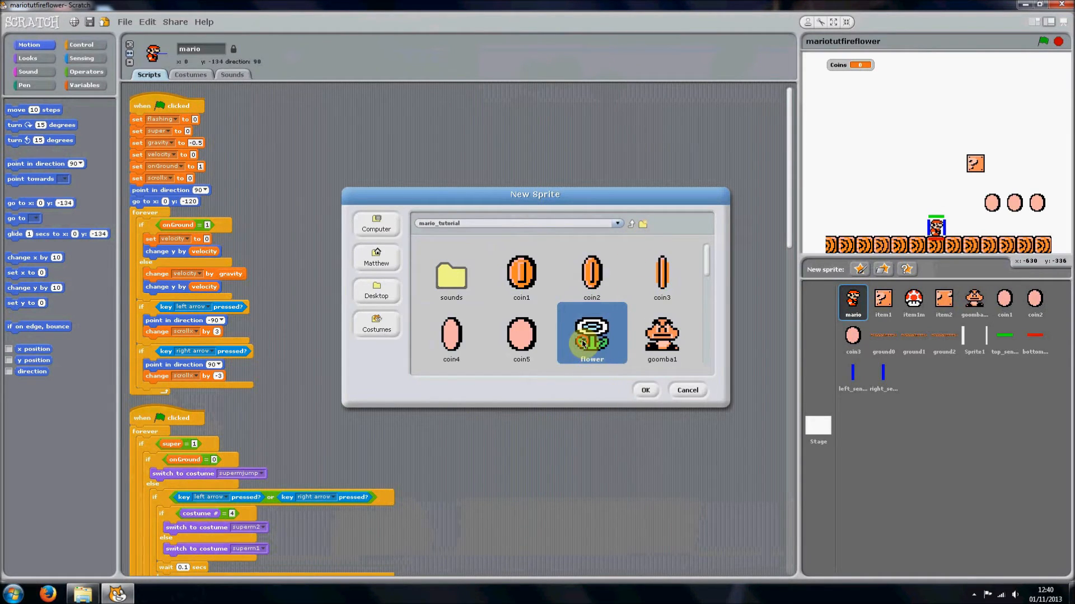
{"action": "left_click", "coordinate": [645, 391]}
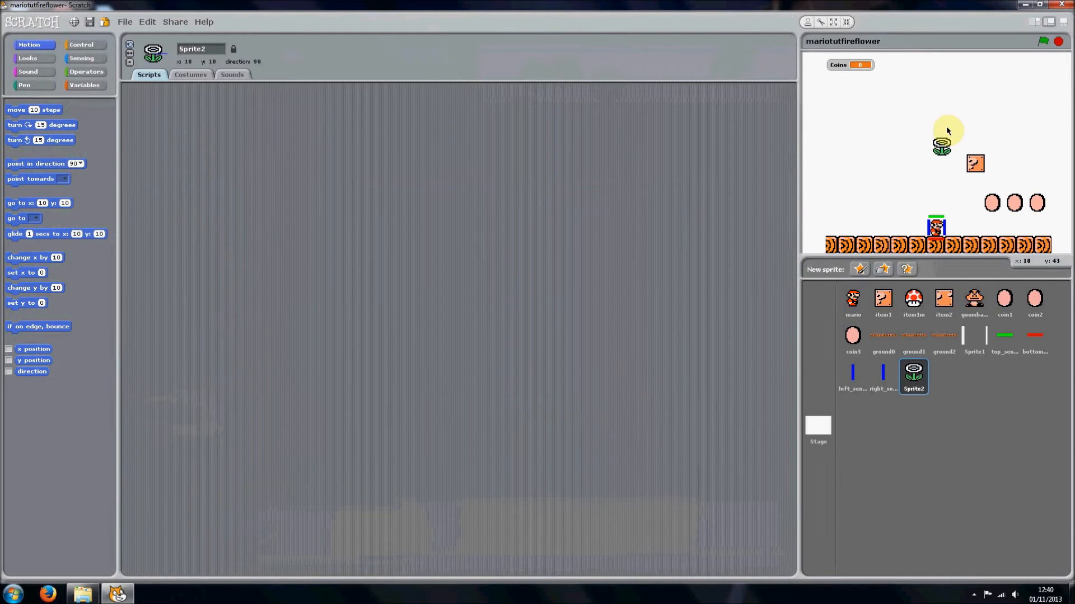
{"action": "left_click", "coordinate": [192, 48]}
{"action": "left_click_drag", "start_coordinate": [913, 376], "coordinate": [940, 302]}
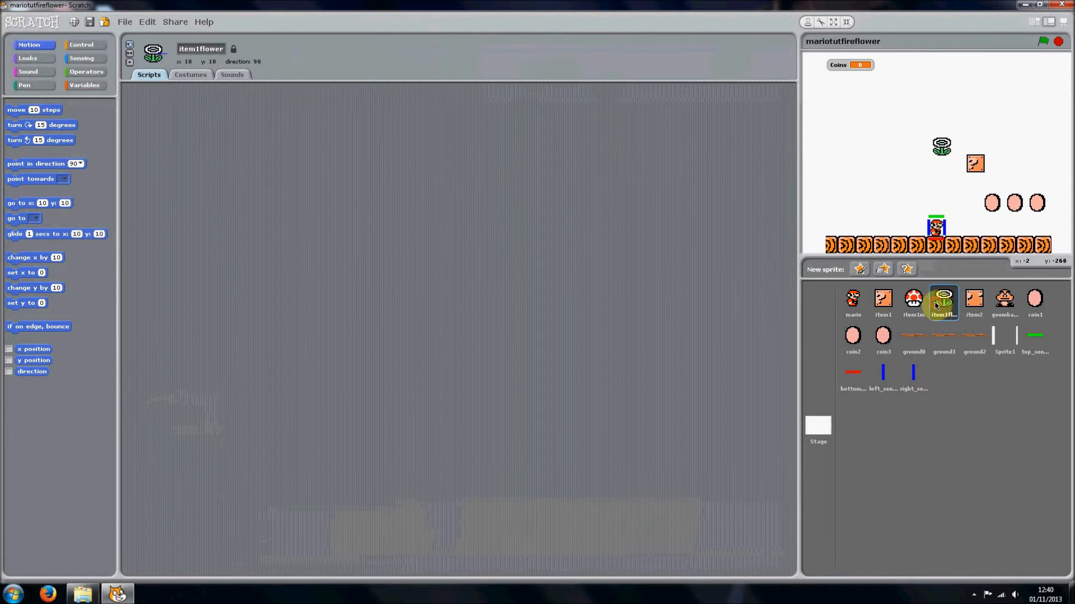
Step: Check item2 and item1flower in the sprite list, then show the item1m mushroom's scripts
{"action": "left_click", "coordinate": [978, 300]}
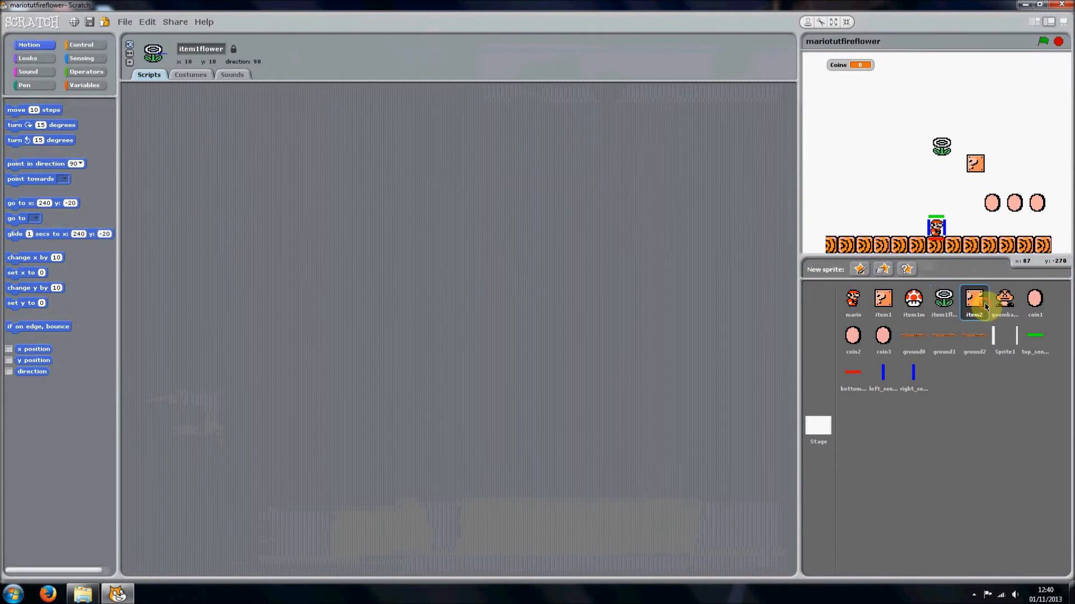
{"action": "left_click", "coordinate": [943, 300]}
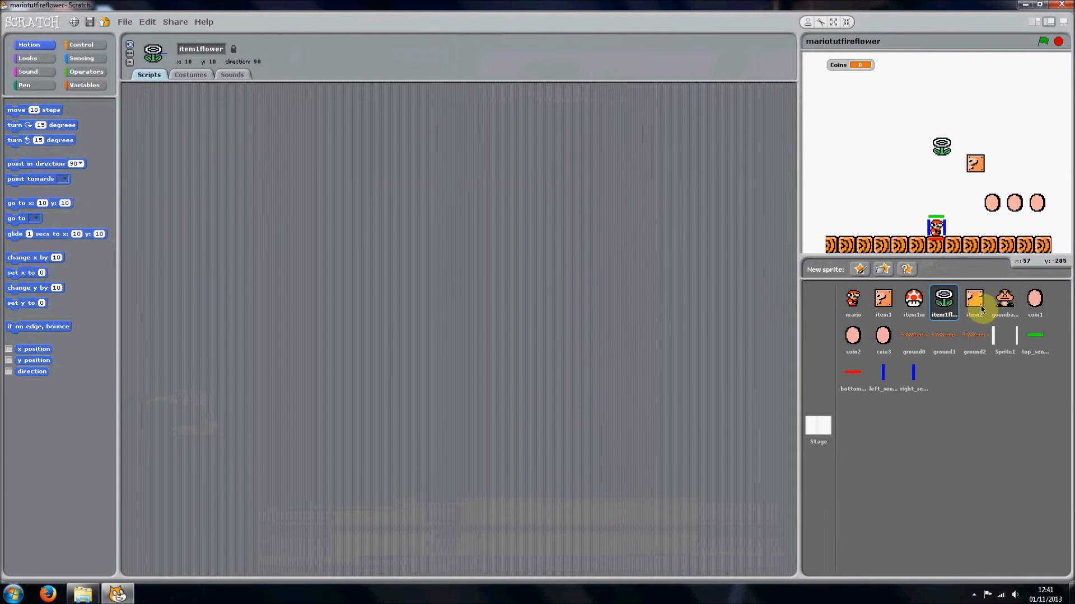
{"action": "left_click", "coordinate": [916, 301]}
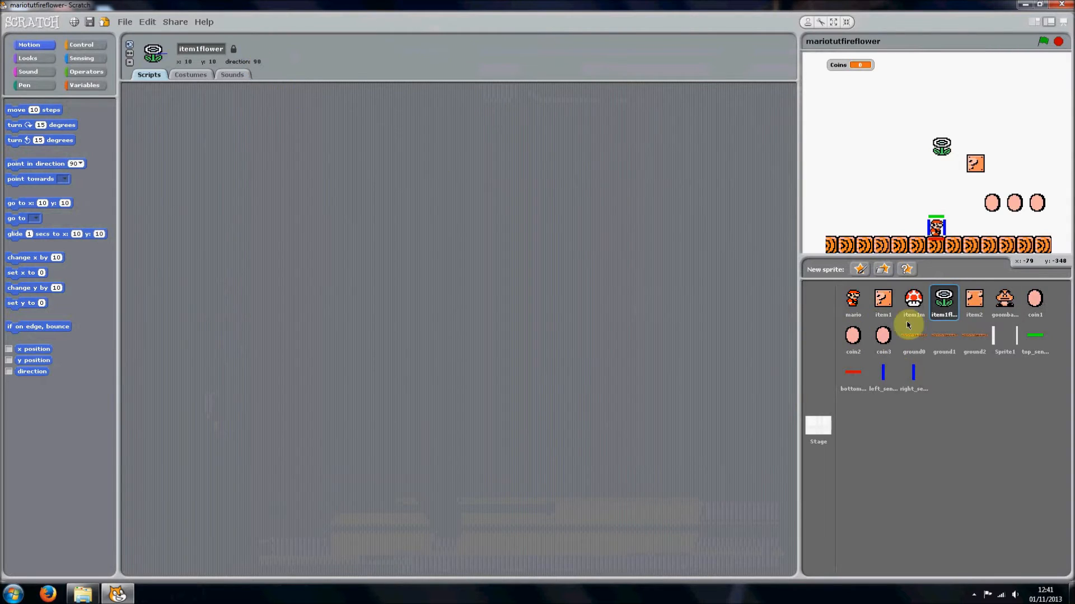
{"action": "left_click", "coordinate": [914, 299]}
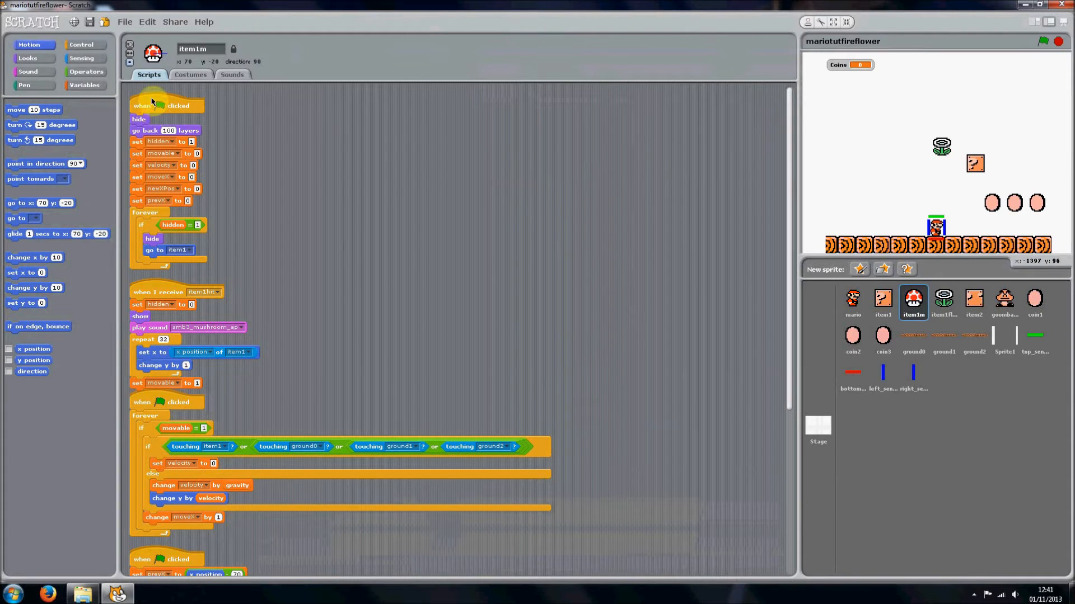
Step: Remove a script mistakenly copied onto ground2 and return to the mushroom's scripts
{"action": "left_click_drag", "start_coordinate": [153, 102], "coordinate": [953, 312]}
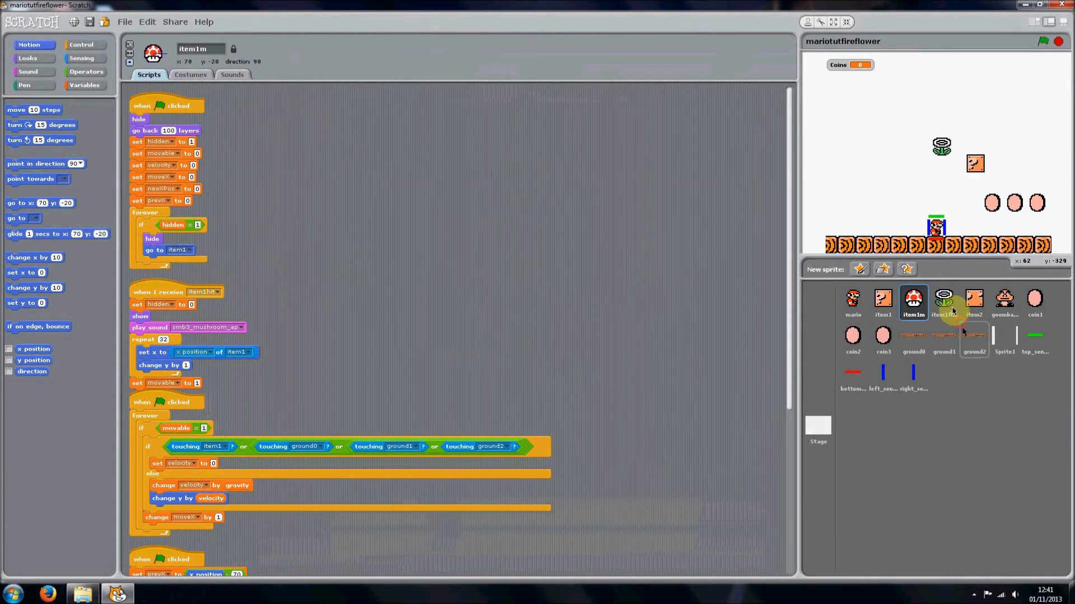
{"action": "left_click", "coordinate": [975, 341]}
{"action": "left_click_drag", "start_coordinate": [168, 221], "coordinate": [71, 93]}
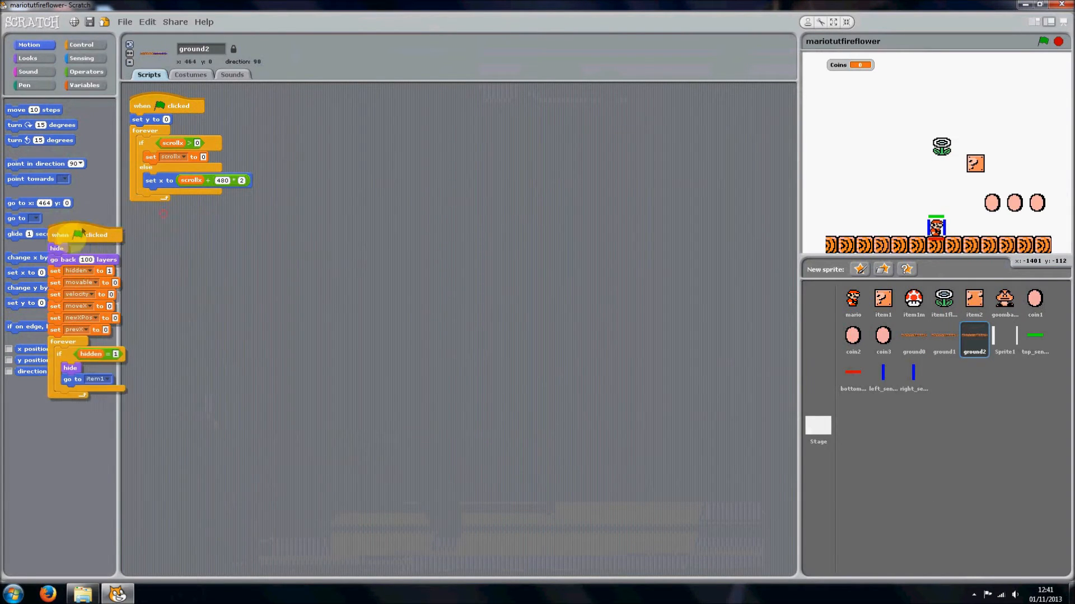
{"action": "left_click", "coordinate": [74, 87]}
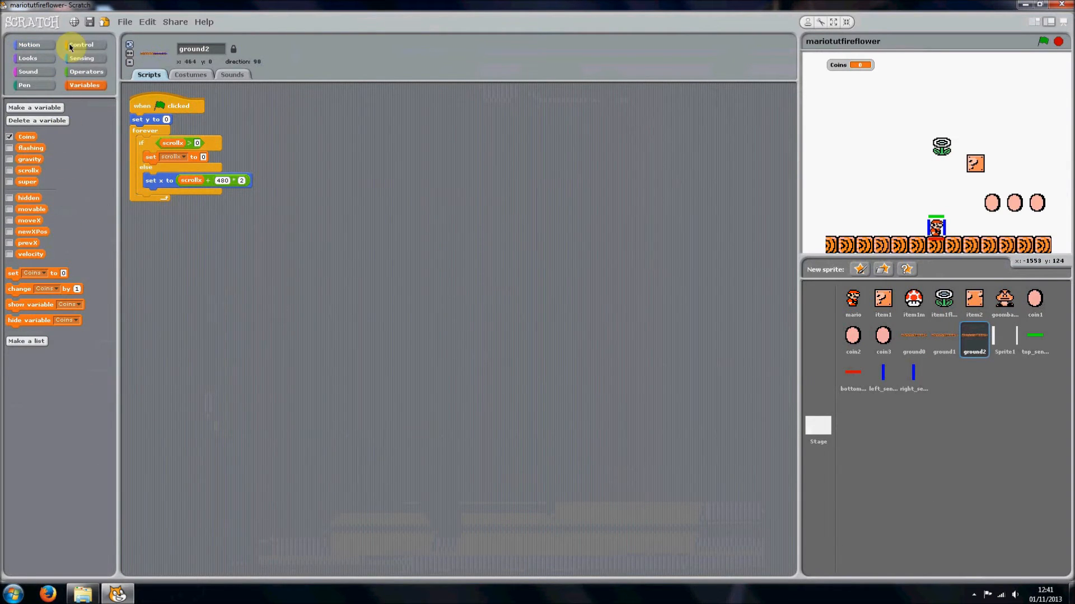
{"action": "left_click", "coordinate": [31, 45]}
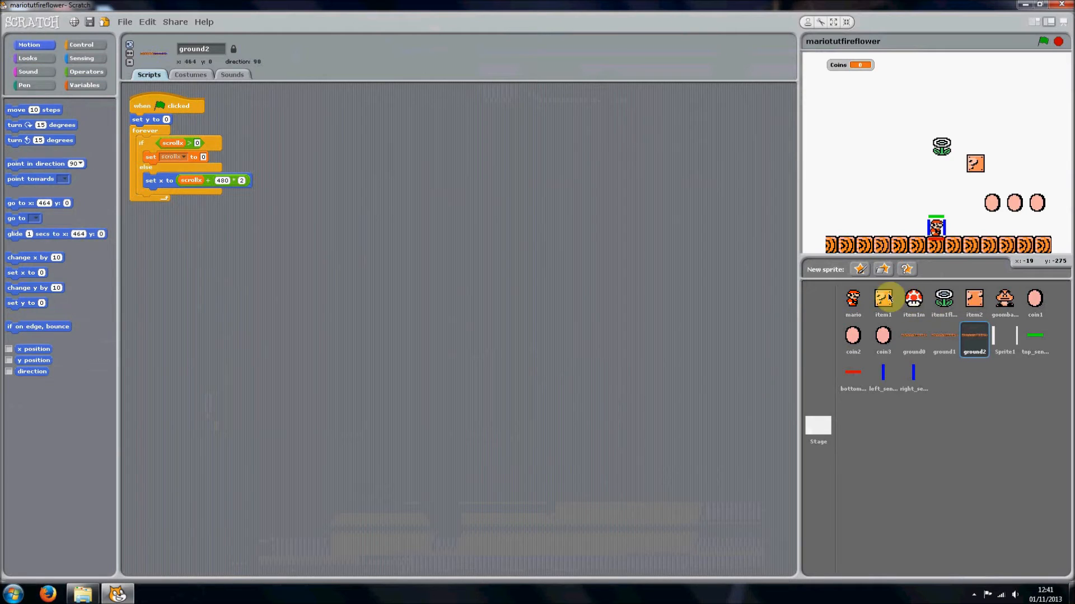
{"action": "left_click", "coordinate": [913, 298]}
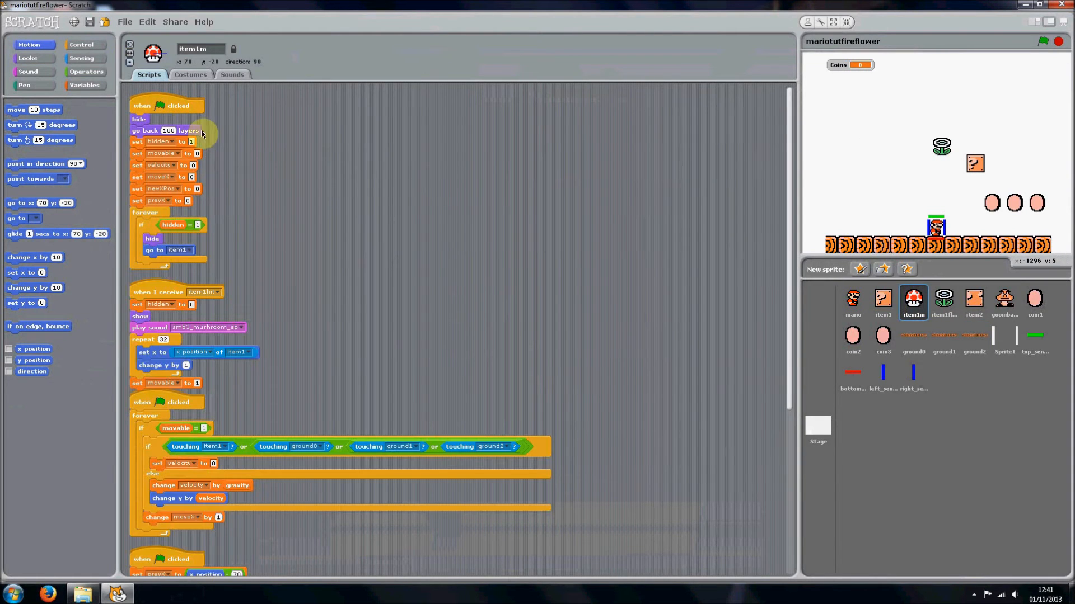
Step: Copy the mushroom's startup, item1hit, scrolling and touching-Mario scripts onto item1flower
{"action": "left_click_drag", "start_coordinate": [178, 107], "coordinate": [945, 306]}
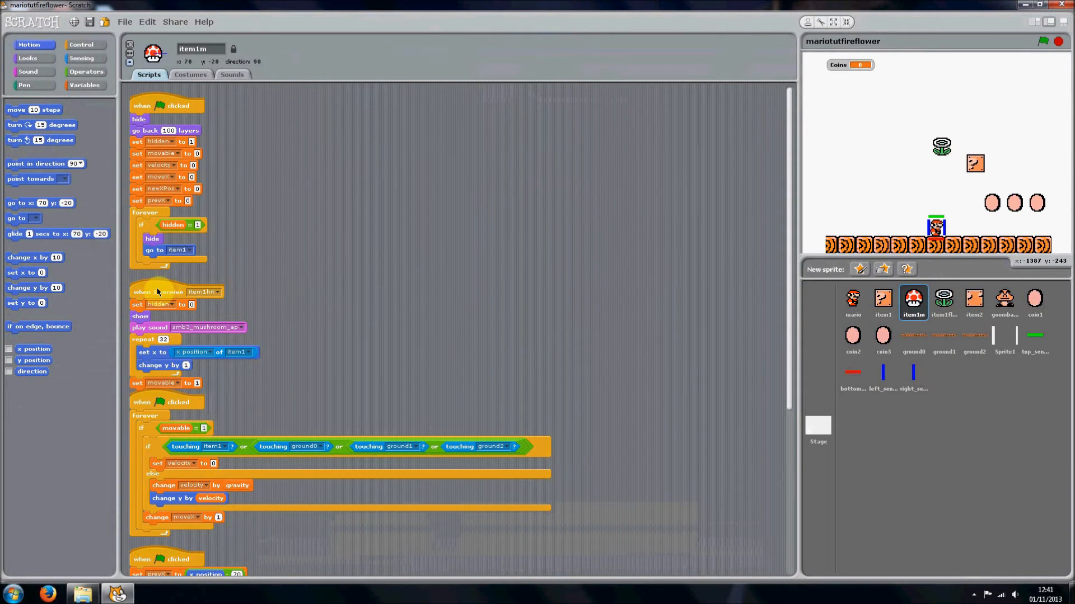
{"action": "left_click_drag", "start_coordinate": [158, 292], "coordinate": [932, 296]}
{"action": "left_click_drag", "start_coordinate": [789, 370], "coordinate": [787, 520]}
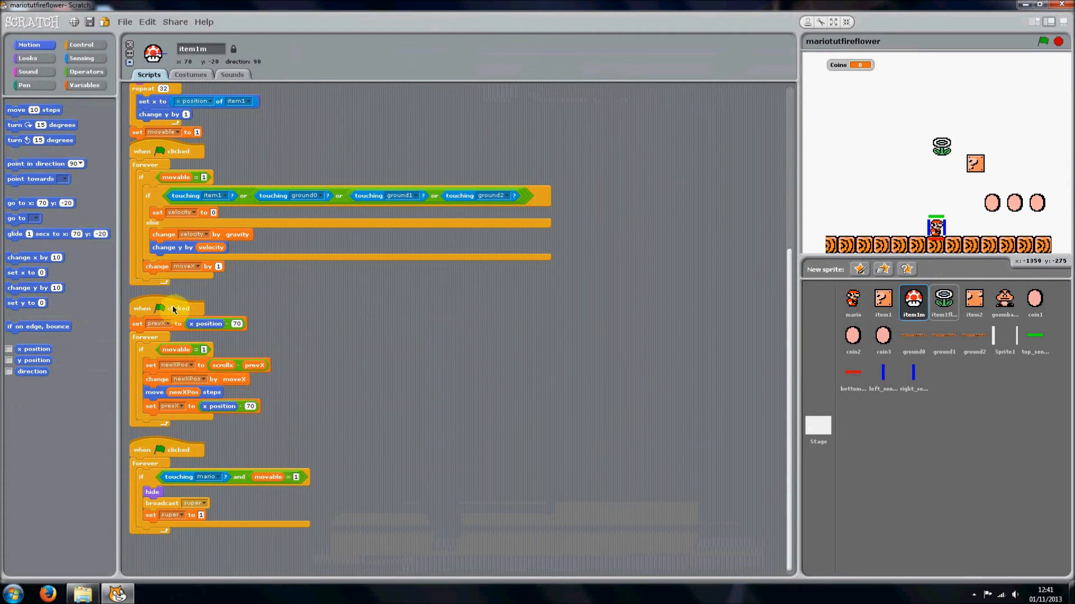
{"action": "left_click_drag", "start_coordinate": [174, 309], "coordinate": [947, 304]}
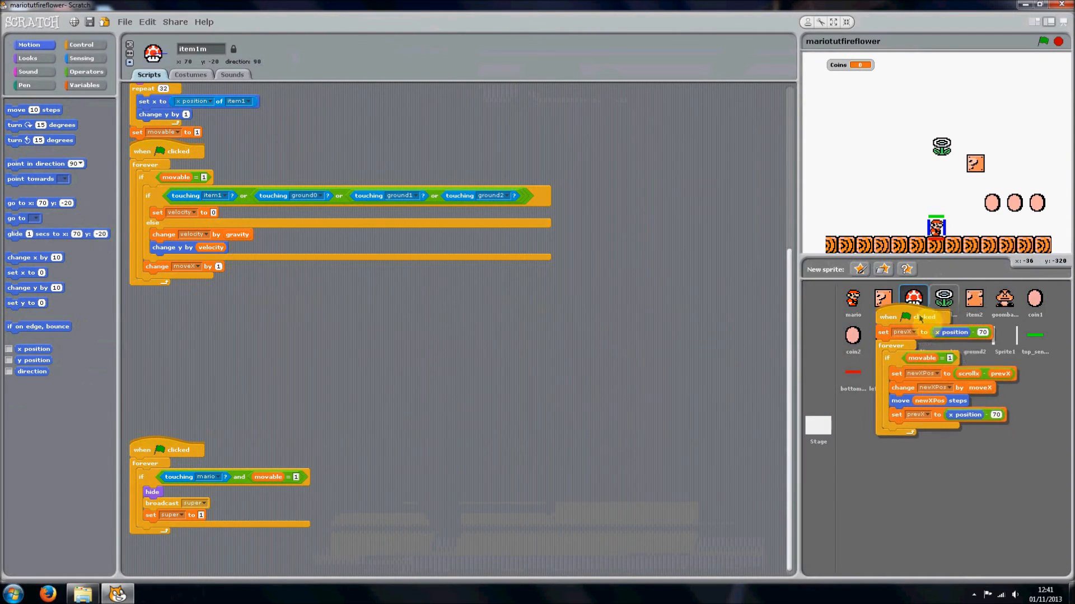
{"action": "left_click_drag", "start_coordinate": [948, 304], "coordinate": [947, 306]}
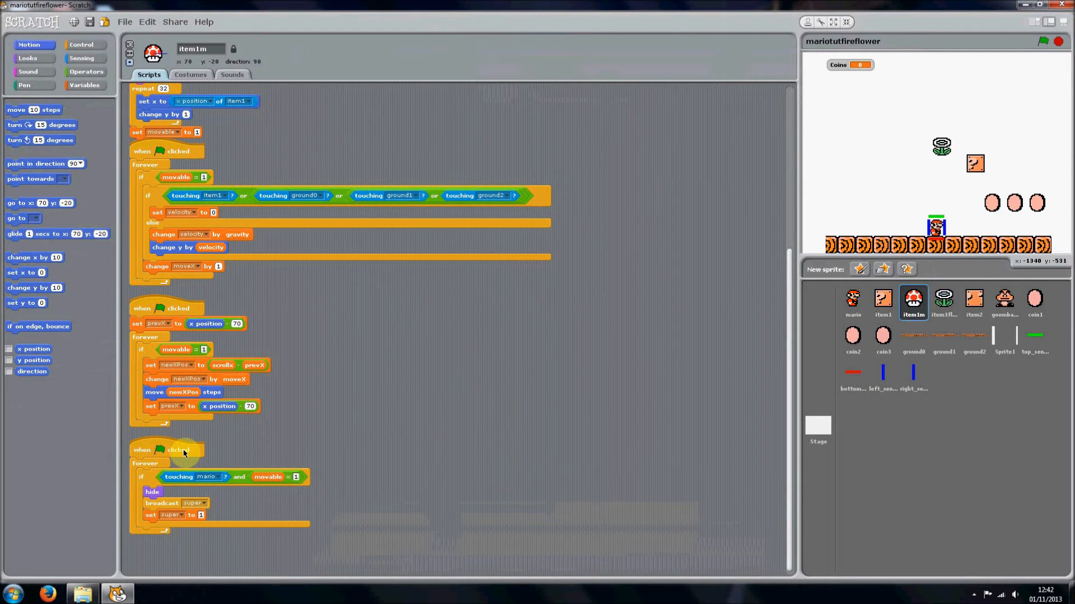
{"action": "left_click_drag", "start_coordinate": [184, 452], "coordinate": [945, 302]}
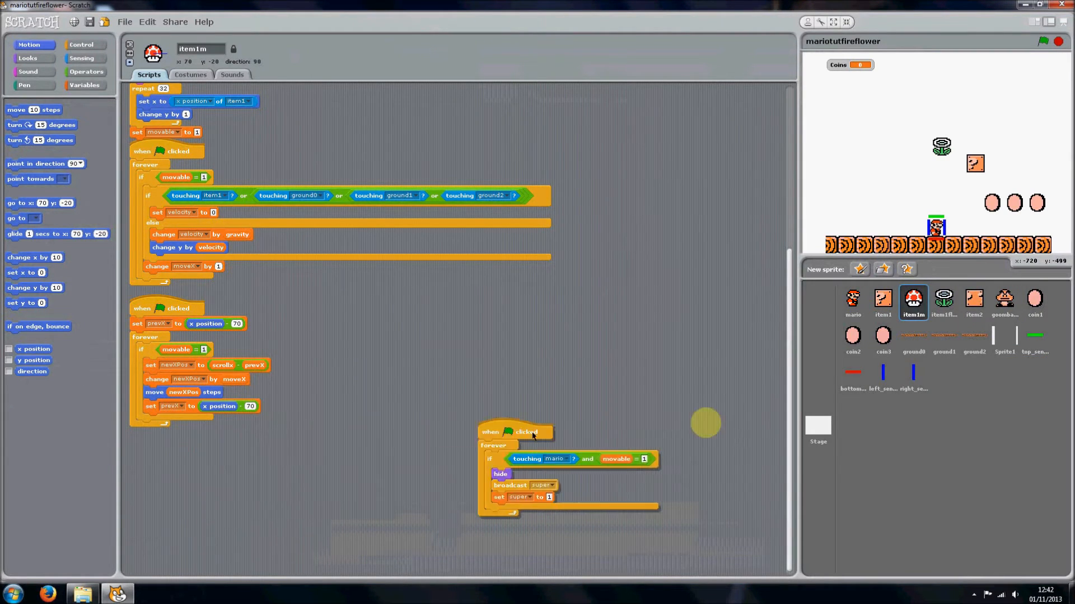
Step: Tidy the fire flower's scripts and drop 'set velocity to 0' from its green-flag setup, keeping the rest attached
{"action": "left_click", "coordinate": [944, 300]}
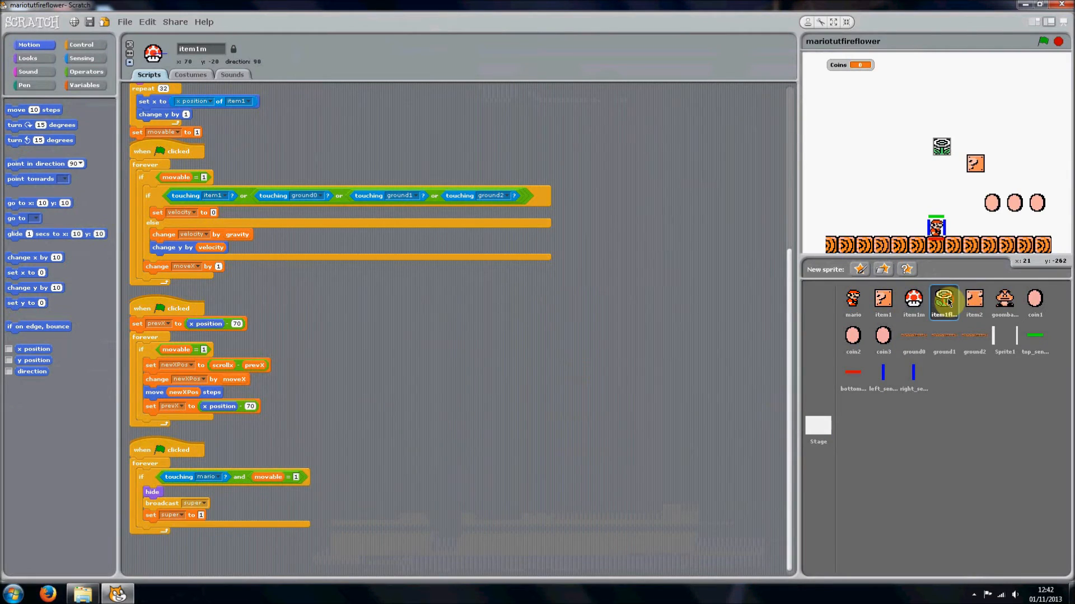
{"action": "right_click", "coordinate": [371, 178]}
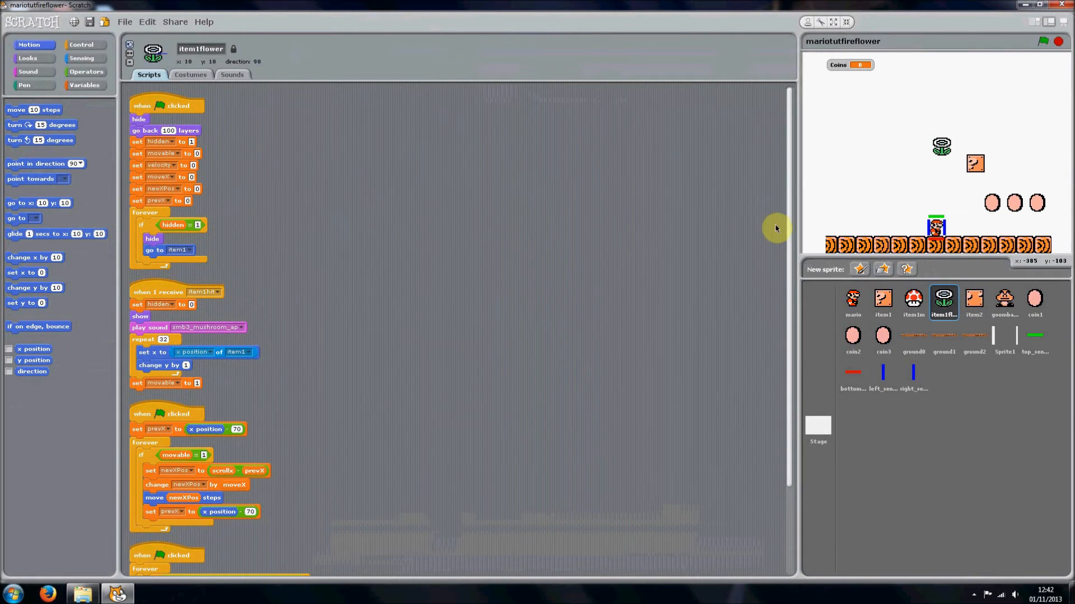
{"action": "mouse_move", "coordinate": [790, 229]}
{"action": "left_mouse_down"}
{"action": "mouse_move", "coordinate": [793, 424]}
{"action": "mouse_move", "coordinate": [789, 151]}
{"action": "left_mouse_up"}
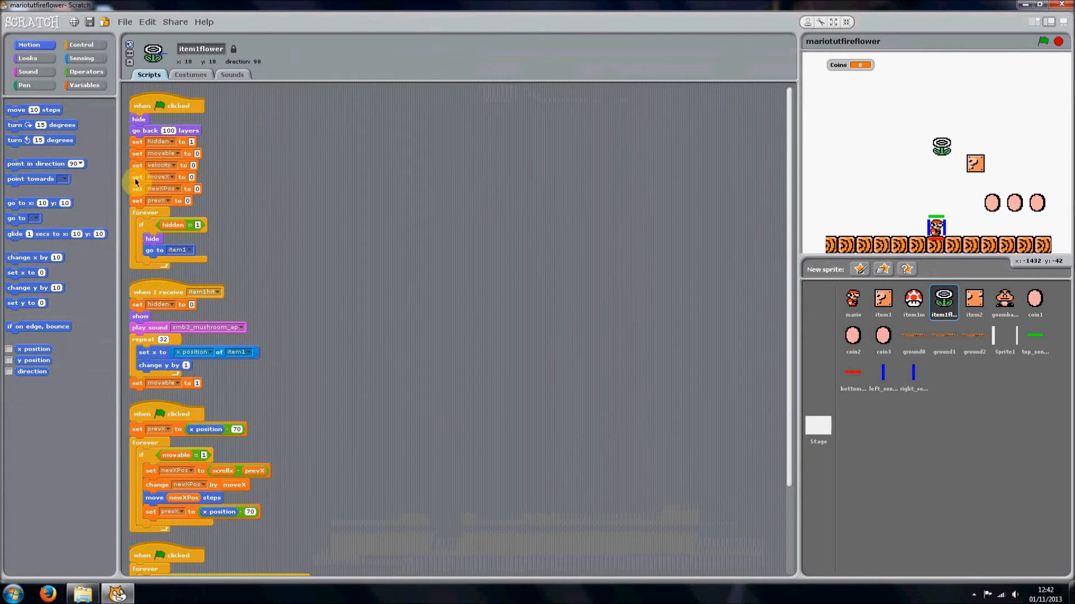
{"action": "left_click_drag", "start_coordinate": [134, 181], "coordinate": [242, 186]}
{"action": "left_click_drag", "start_coordinate": [137, 165], "coordinate": [49, 162]}
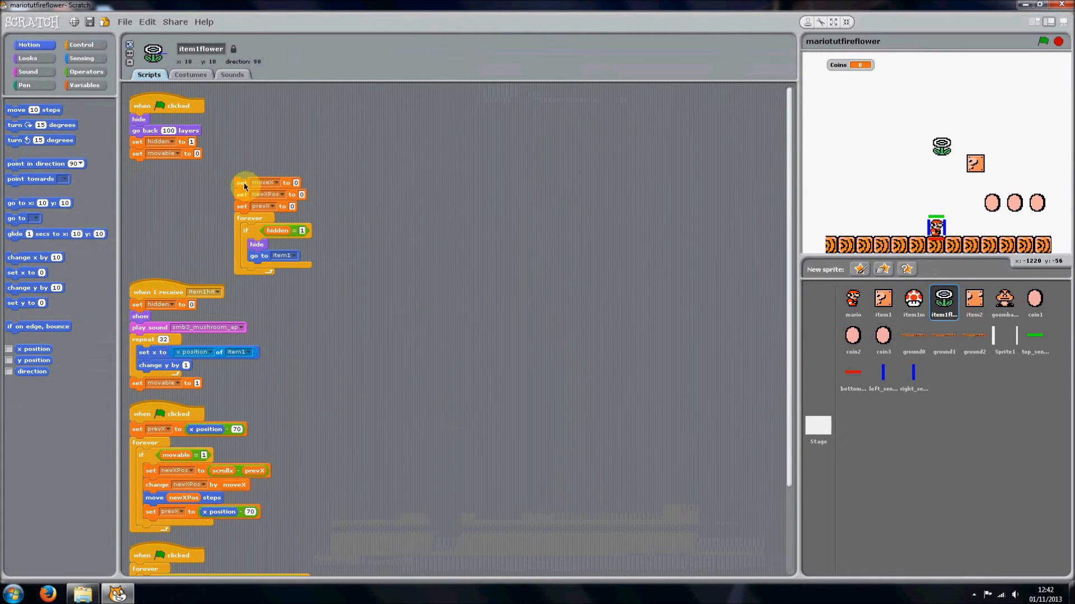
{"action": "left_click_drag", "start_coordinate": [239, 186], "coordinate": [136, 167]}
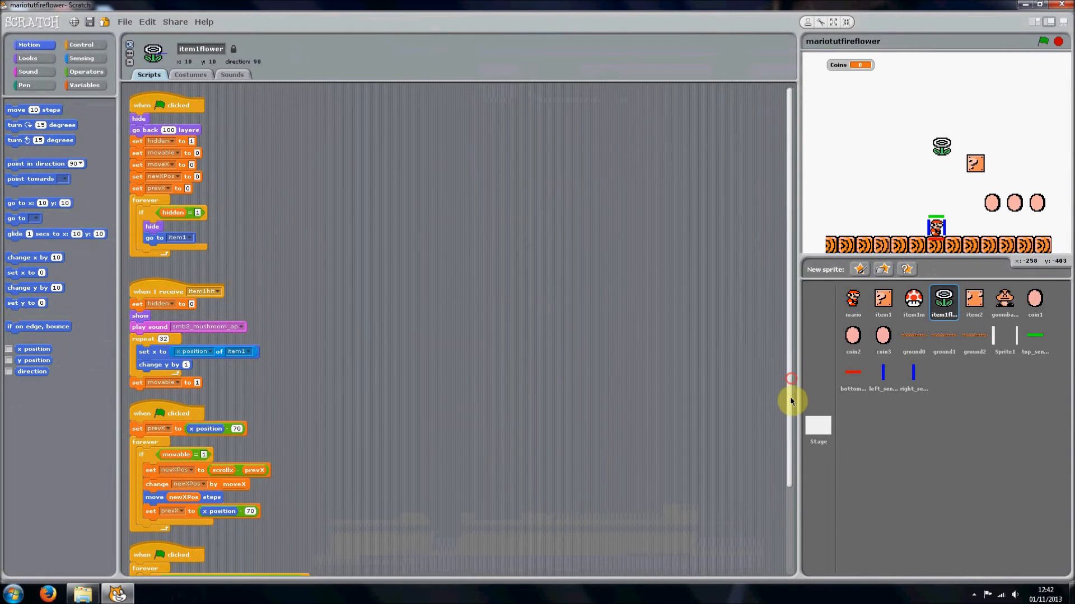
{"action": "left_click_drag", "start_coordinate": [787, 374], "coordinate": [789, 478]}
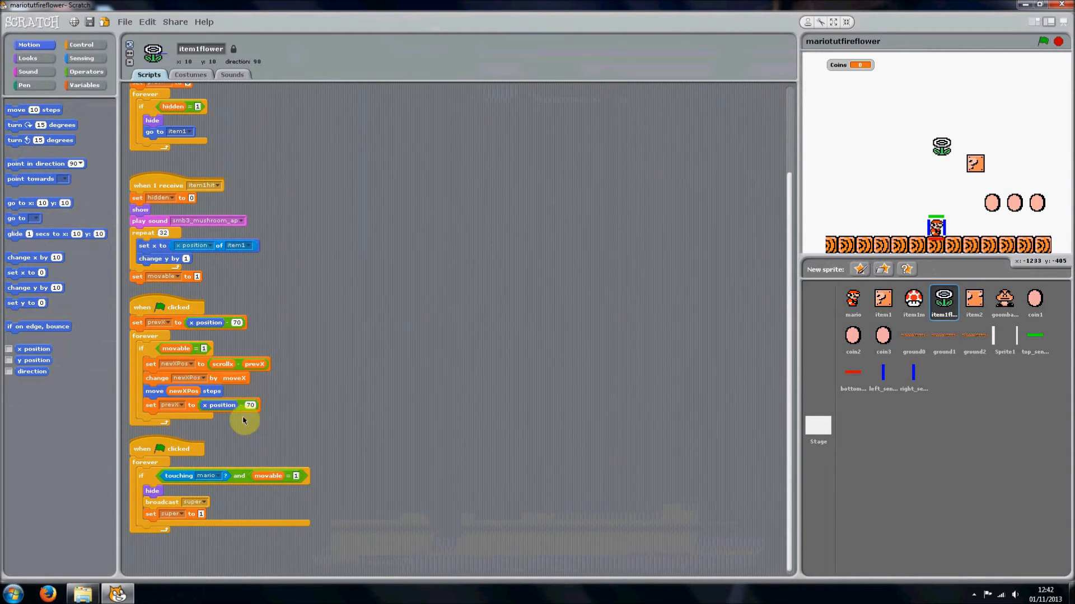
Step: Switch the touching-mario broadcast to a new message named 'fireflower'
{"action": "left_click", "coordinate": [204, 504]}
{"action": "left_click", "coordinate": [225, 579]}
{"action": "type", "text": "fireflower"}
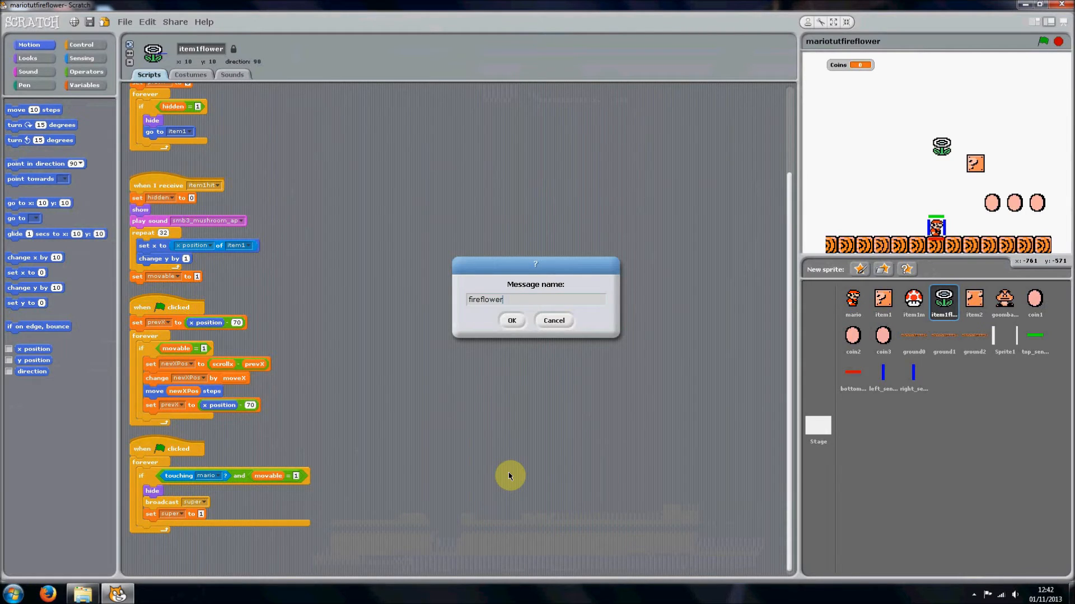
{"action": "left_click", "coordinate": [510, 321]}
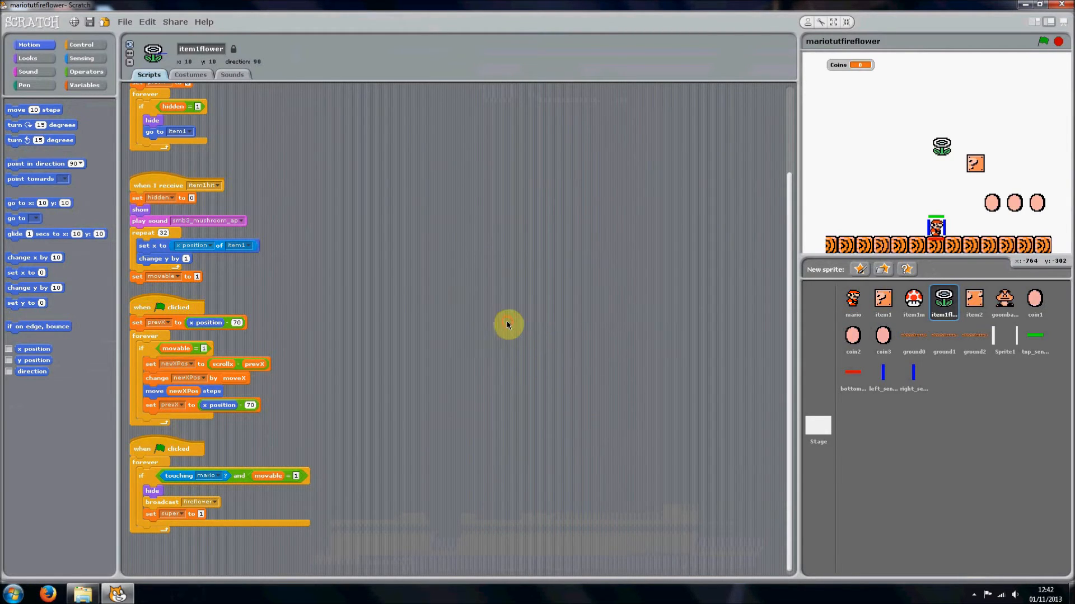
Step: Create an all-sprites 'fireflower' variable and change 'set super' to 'set fireflower to 1'
{"action": "left_click", "coordinate": [193, 514]}
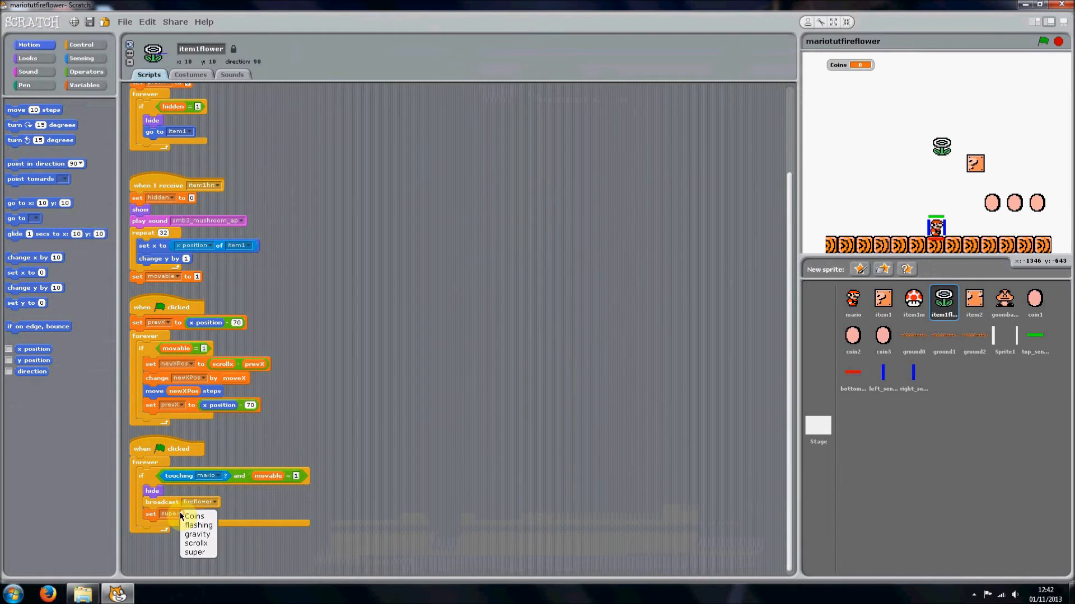
{"action": "left_click", "coordinate": [387, 430]}
{"action": "left_click", "coordinate": [84, 85]}
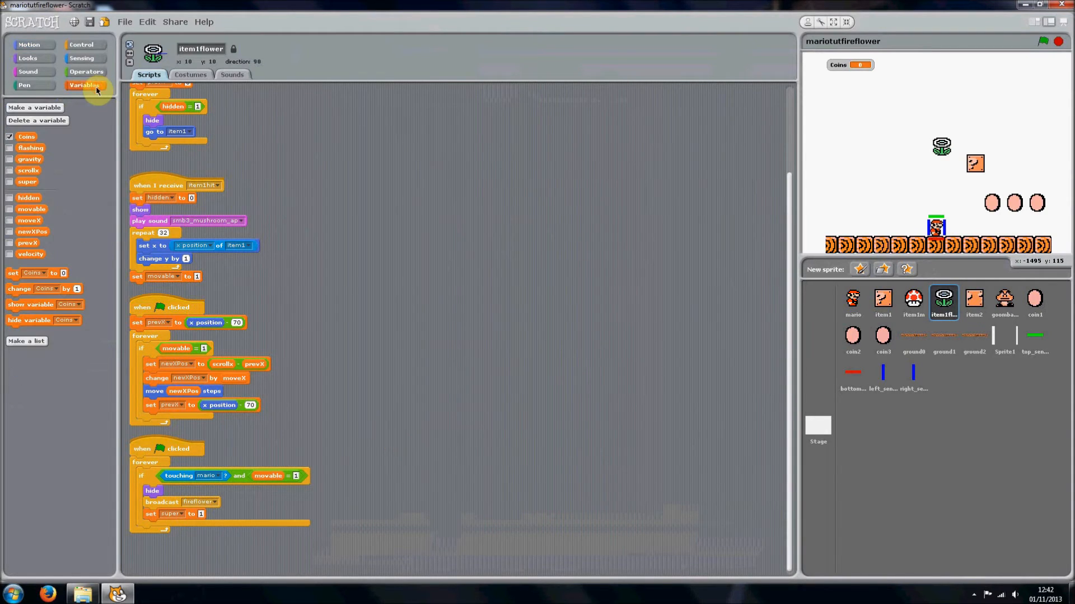
{"action": "left_click", "coordinate": [34, 108]}
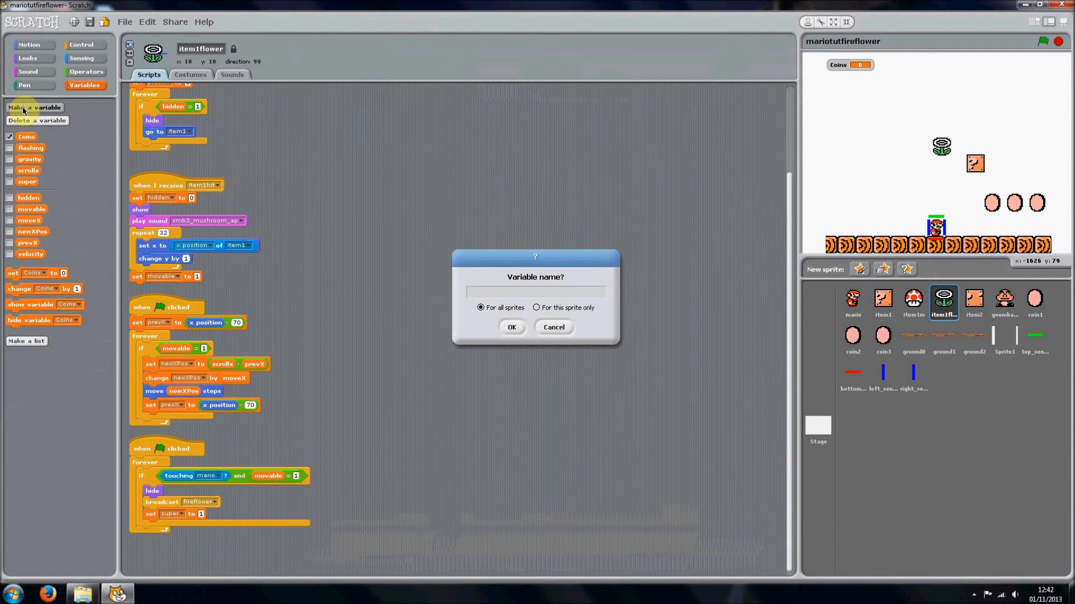
{"action": "left_click", "coordinate": [511, 327]}
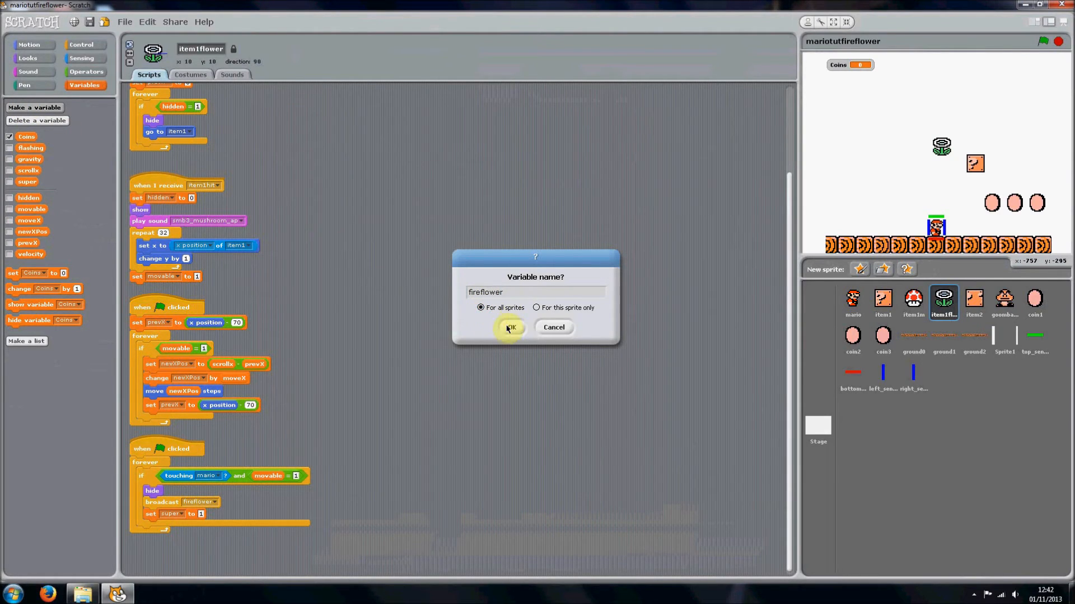
{"action": "left_click", "coordinate": [515, 329]}
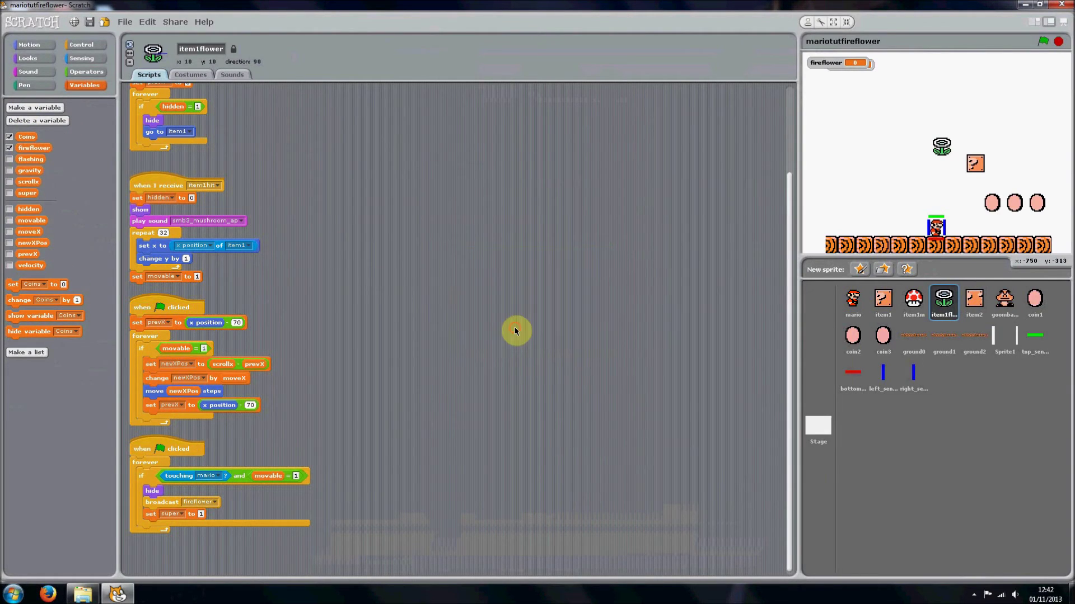
{"action": "left_click", "coordinate": [181, 513]}
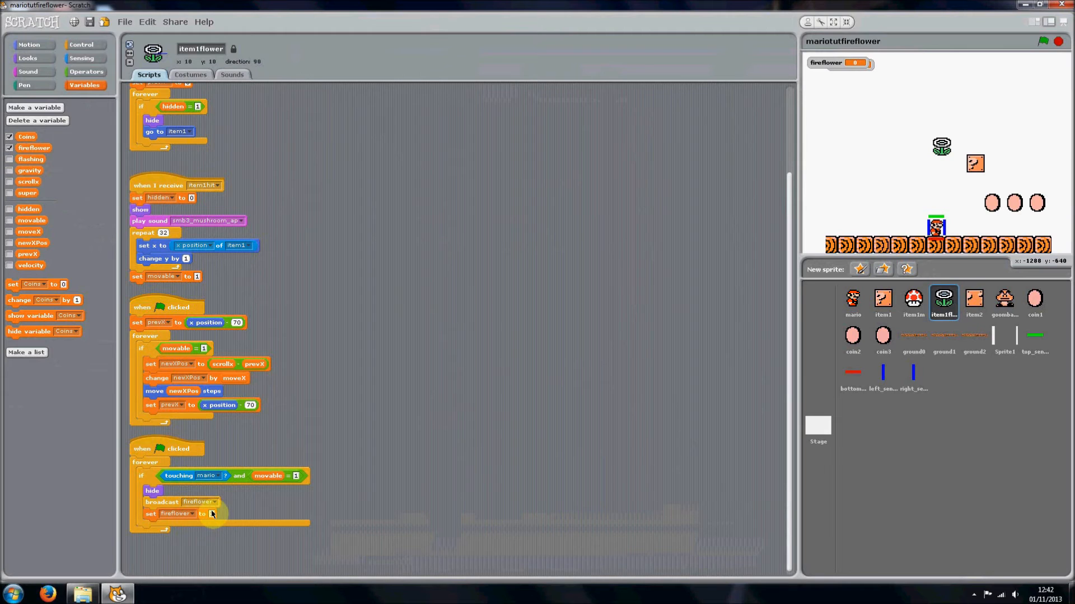
{"action": "left_click", "coordinate": [211, 513]}
{"action": "type", "text": "1"}
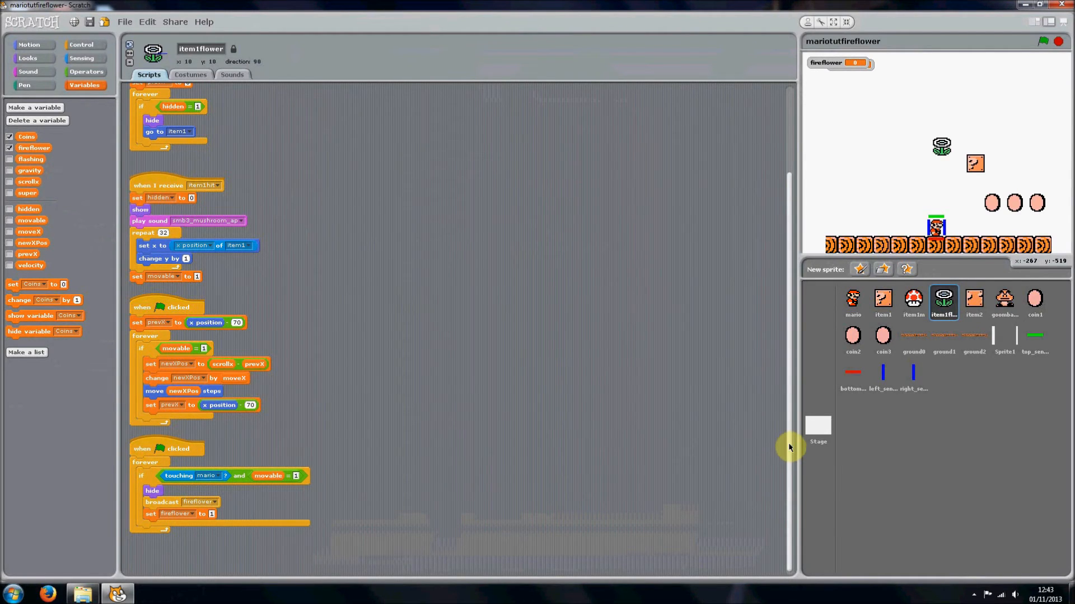
{"action": "left_click_drag", "start_coordinate": [789, 446], "coordinate": [794, 322]}
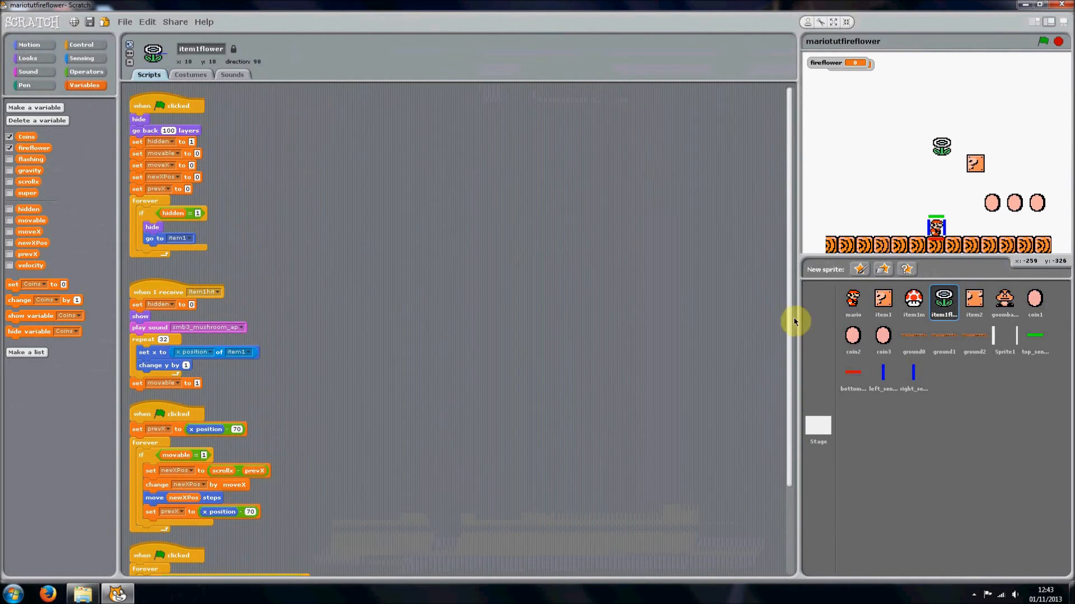
Step: Clean up the fire flower's scripts and start a test run, moving Mario toward the question block
{"action": "right_click", "coordinate": [409, 285]}
{"action": "left_click", "coordinate": [423, 293]}
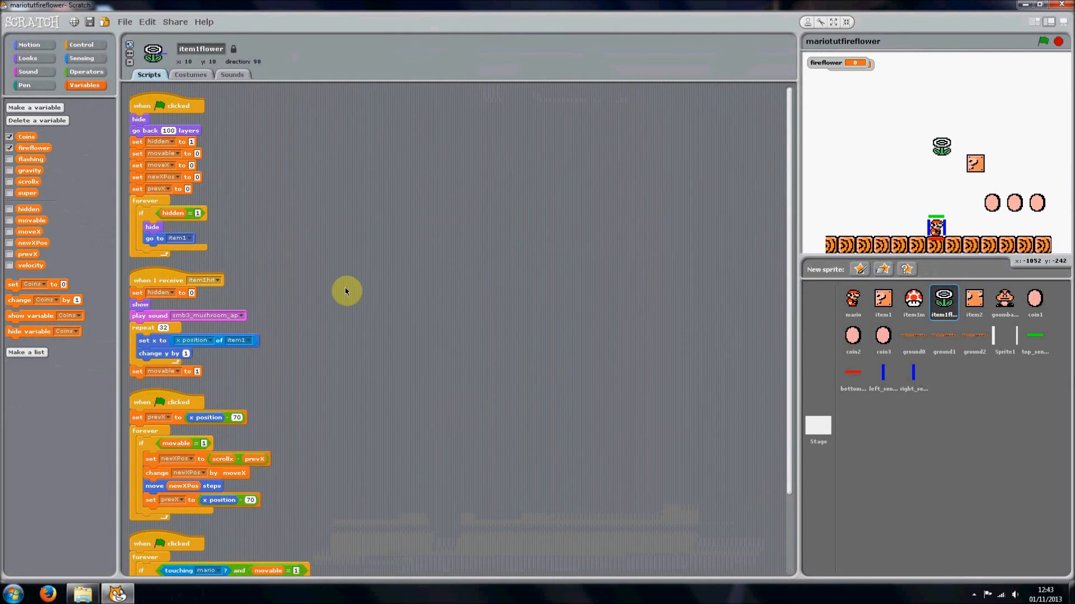
{"action": "left_click", "coordinate": [1044, 40]}
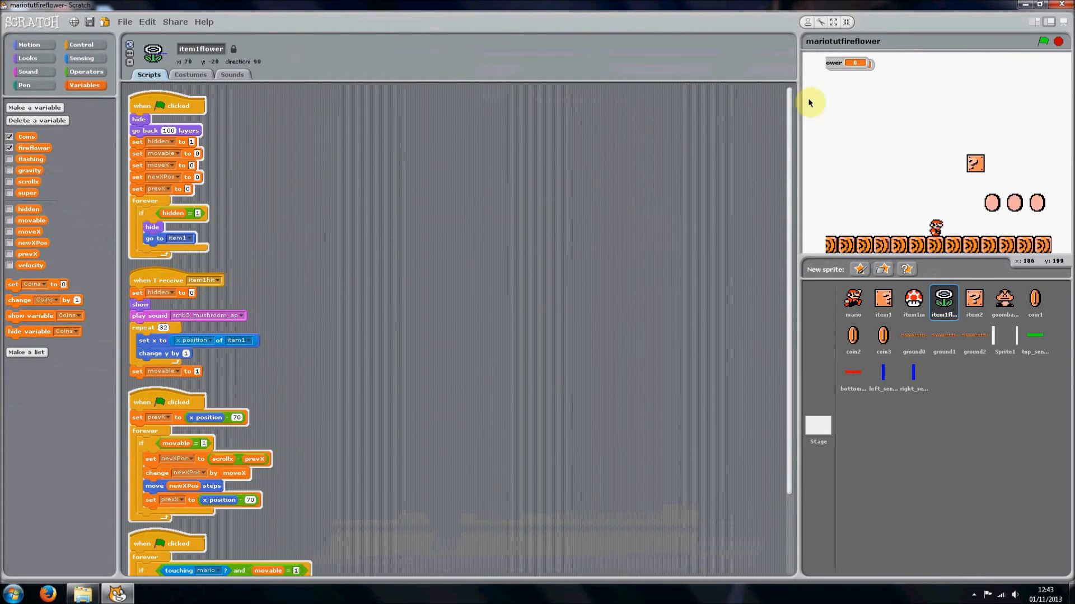
{"action": "key", "text": "Right"}
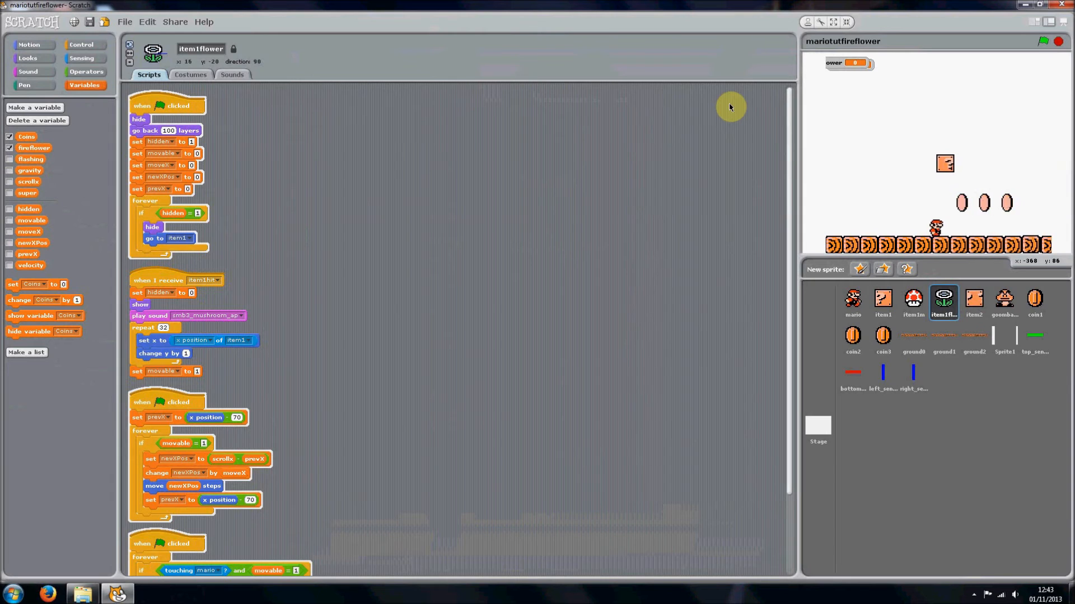
{"action": "key", "text": "Up"}
{"action": "key", "text": "Up"}
Step: Jump Mario into the question block to release the items, then stop the game
{"action": "key", "text": "Right"}
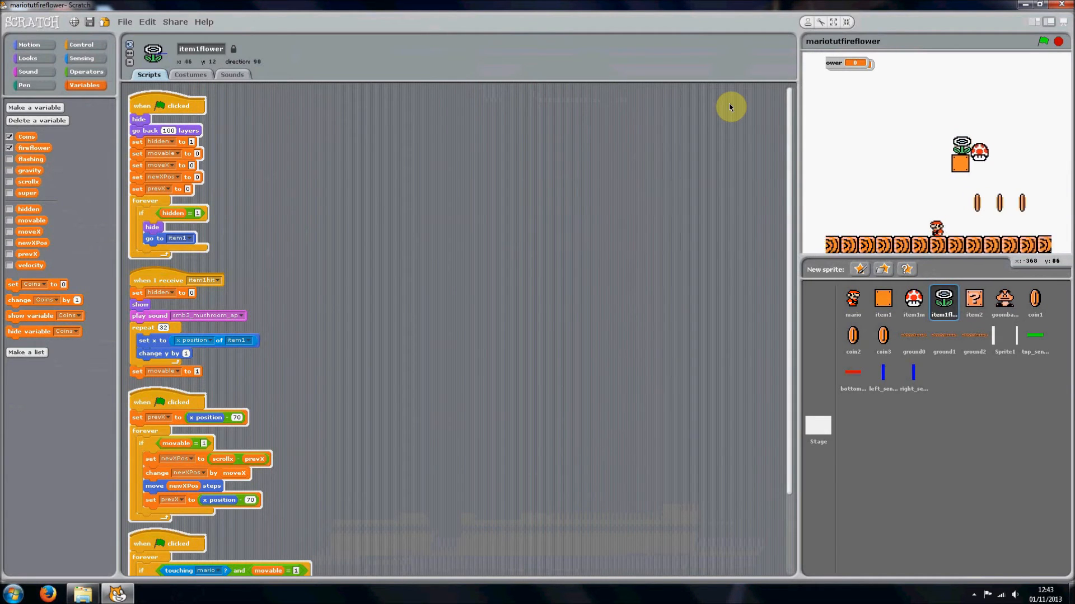
{"action": "key", "text": "Right"}
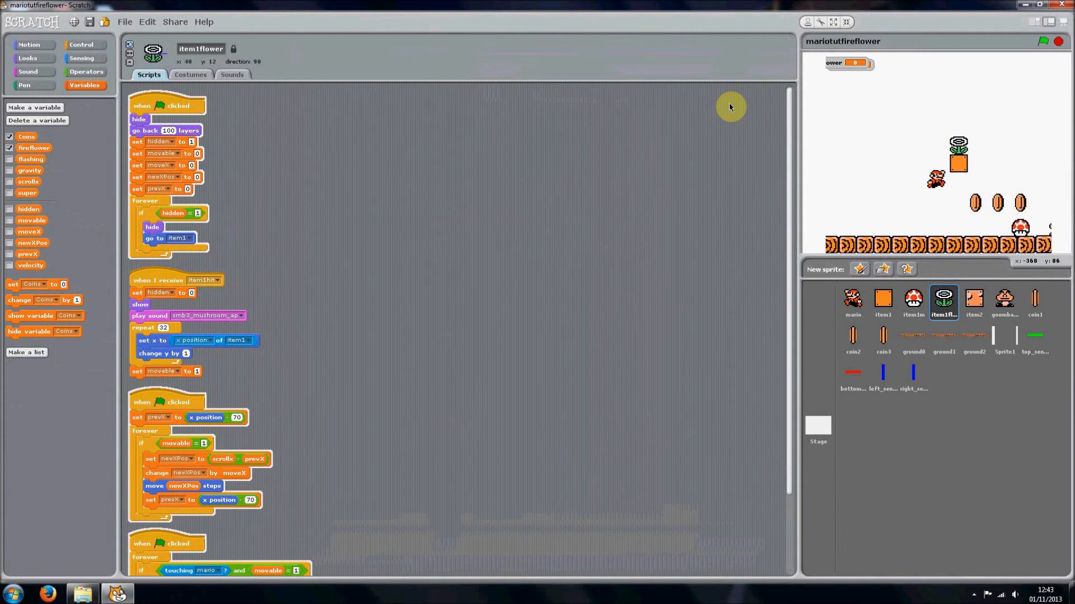
{"action": "key", "text": "Left"}
{"action": "key", "text": "Up"}
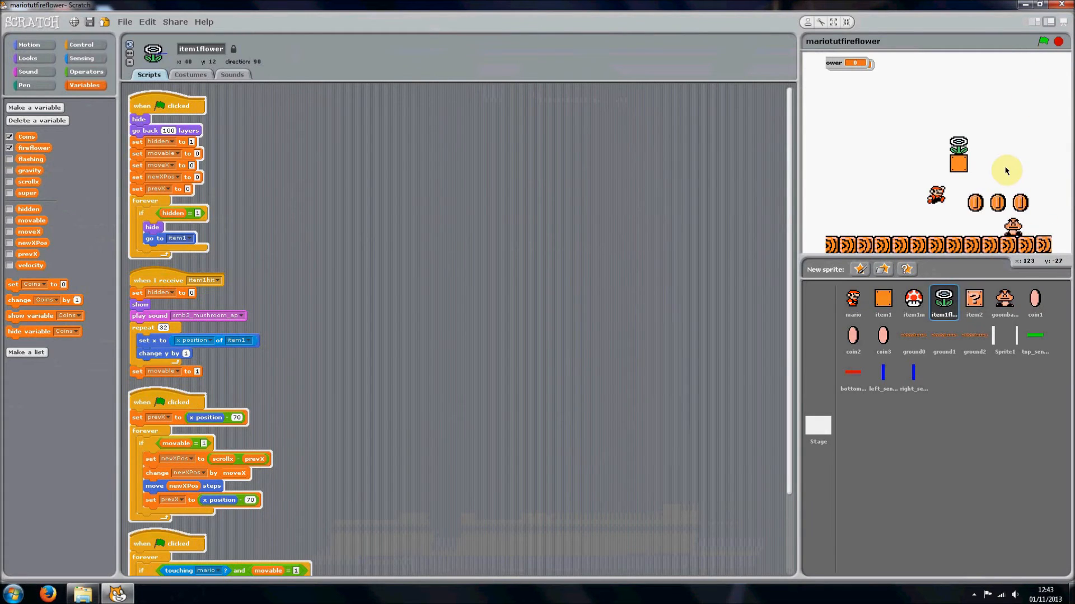
{"action": "left_click", "coordinate": [1058, 41]}
{"action": "left_click", "coordinate": [853, 299]}
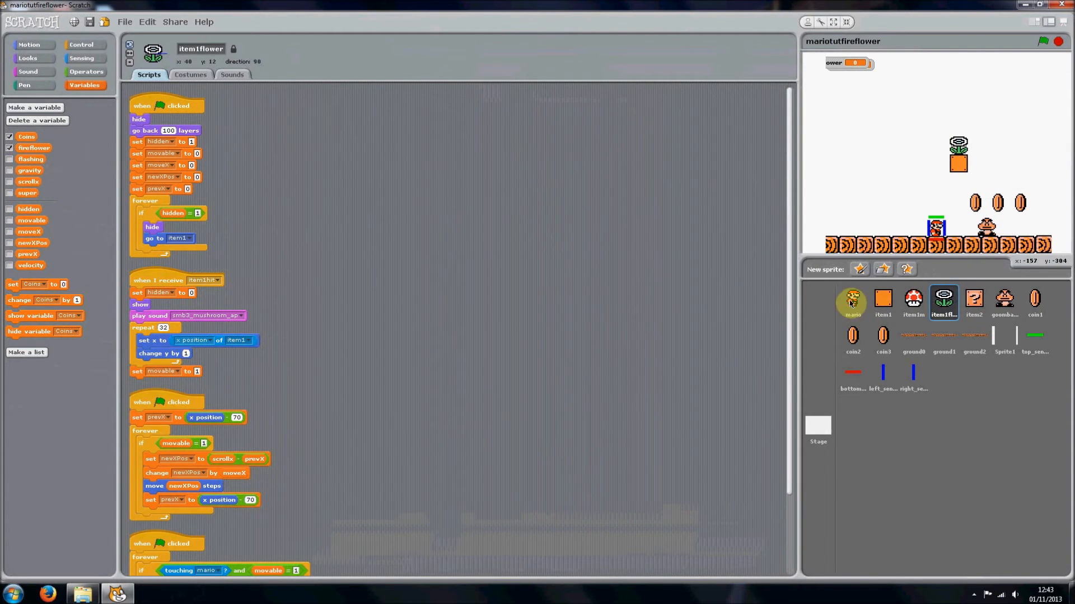
{"action": "left_click_drag", "start_coordinate": [790, 253], "coordinate": [783, 415]}
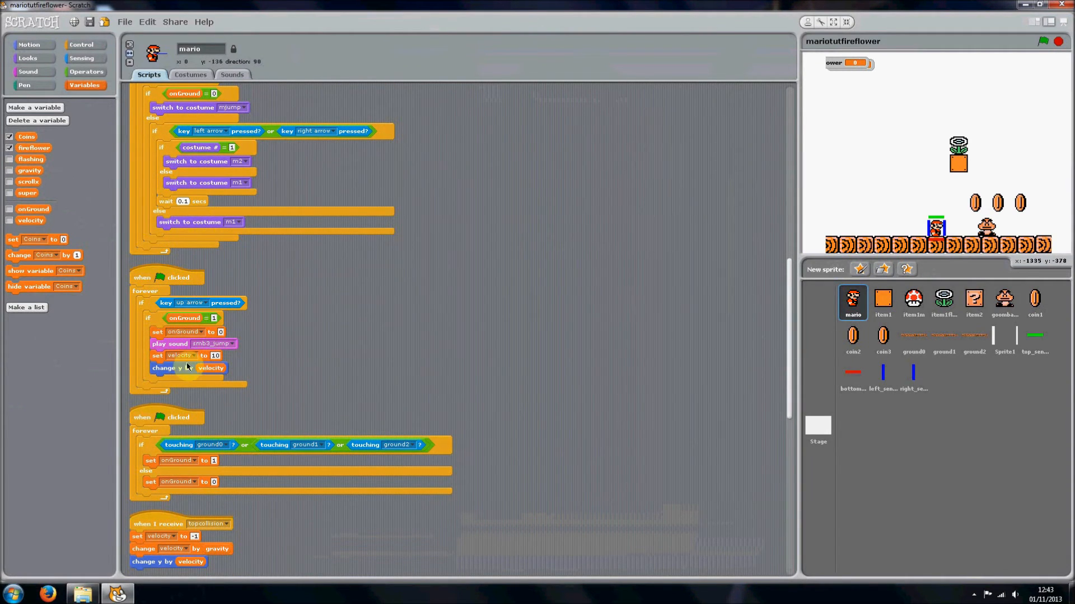
{"action": "left_click", "coordinate": [215, 356]}
{"action": "type", "text": "12"}
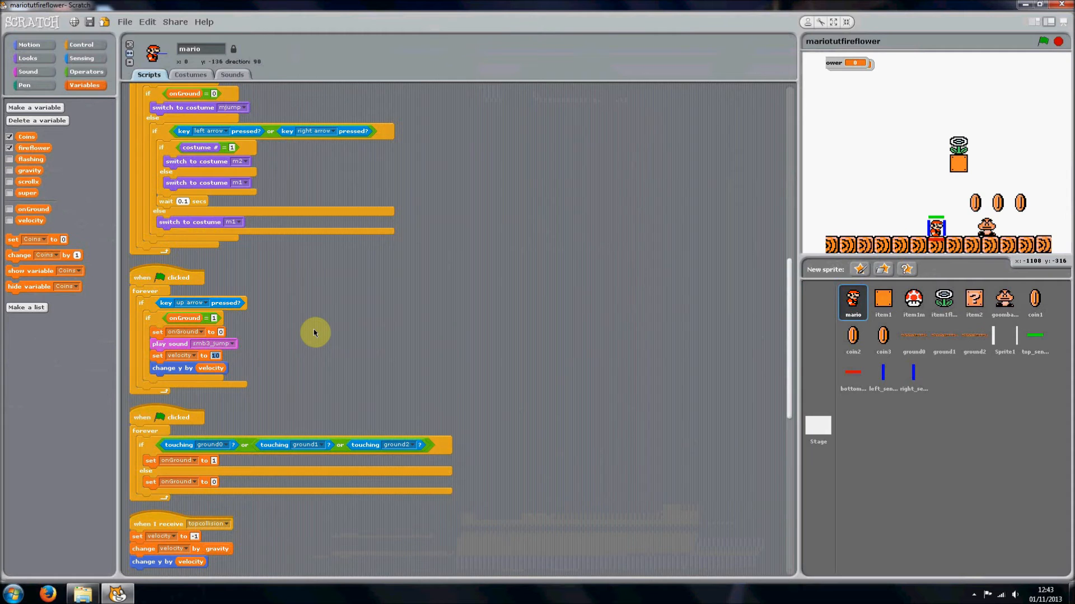
{"action": "left_click", "coordinate": [1047, 42]}
{"action": "key", "text": "Up"}
{"action": "key", "text": "Right"}
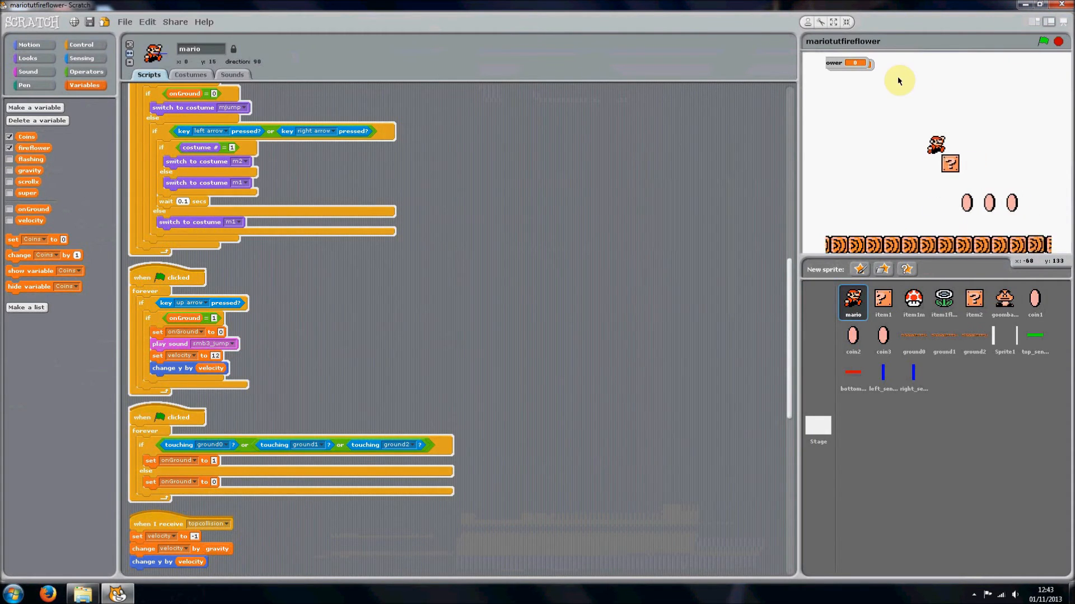
{"action": "key", "text": "Up"}
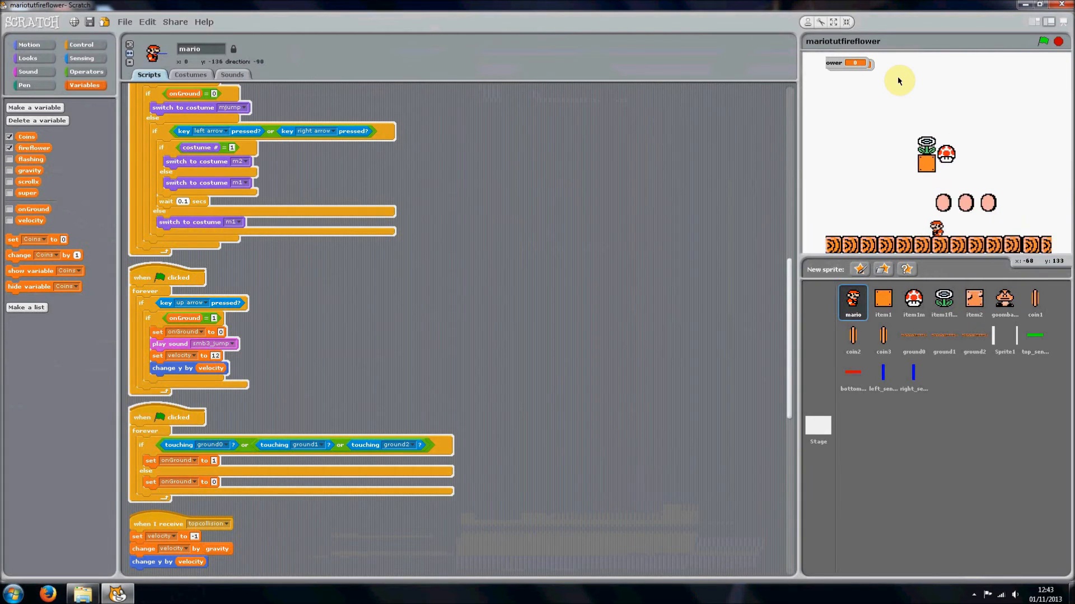
{"action": "key", "text": "Right"}
{"action": "key", "text": "Up"}
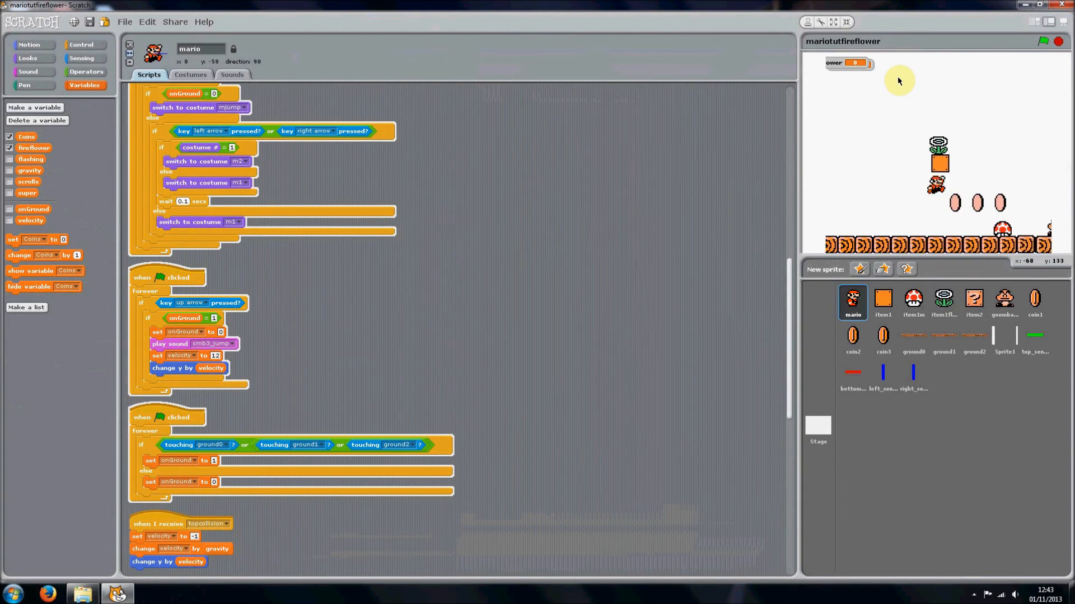
{"action": "key", "text": "Up"}
{"action": "key", "text": "Right"}
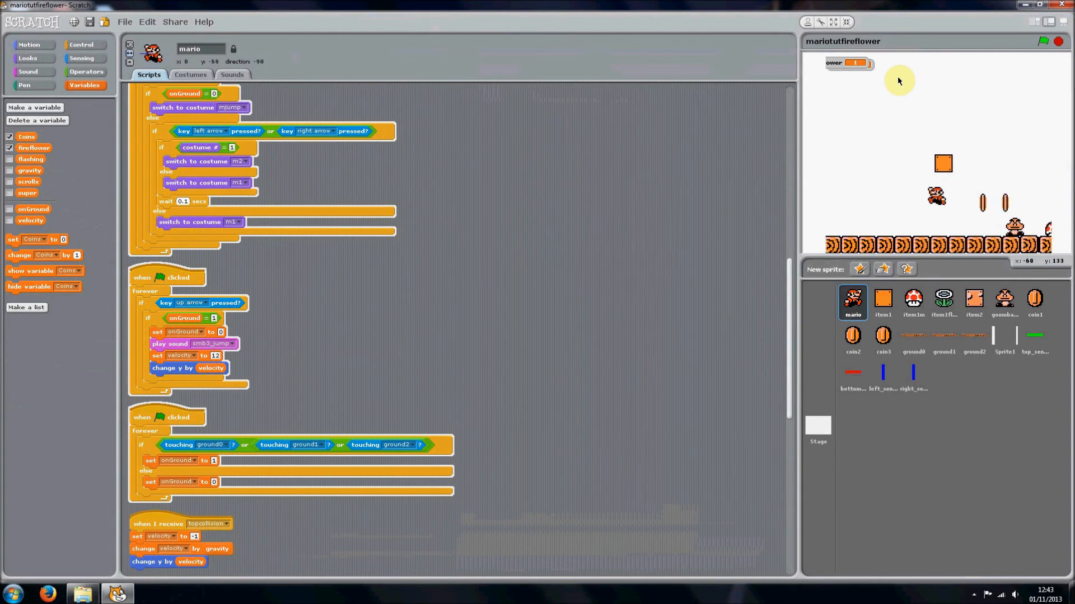
{"action": "key", "text": "Right"}
{"action": "key", "text": "Up"}
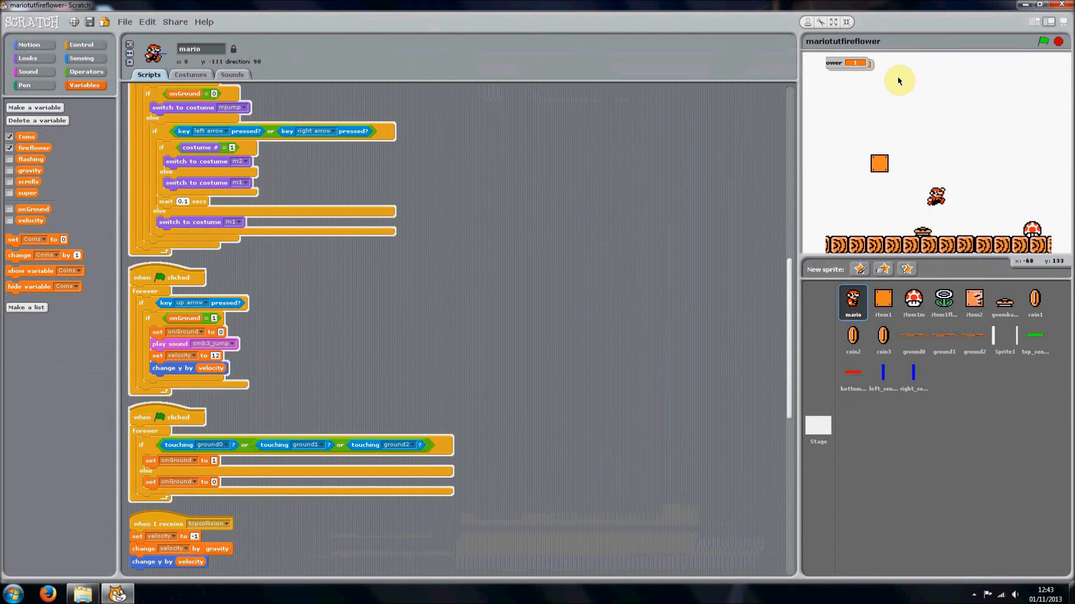
{"action": "left_click_drag", "start_coordinate": [850, 62], "coordinate": [861, 86]}
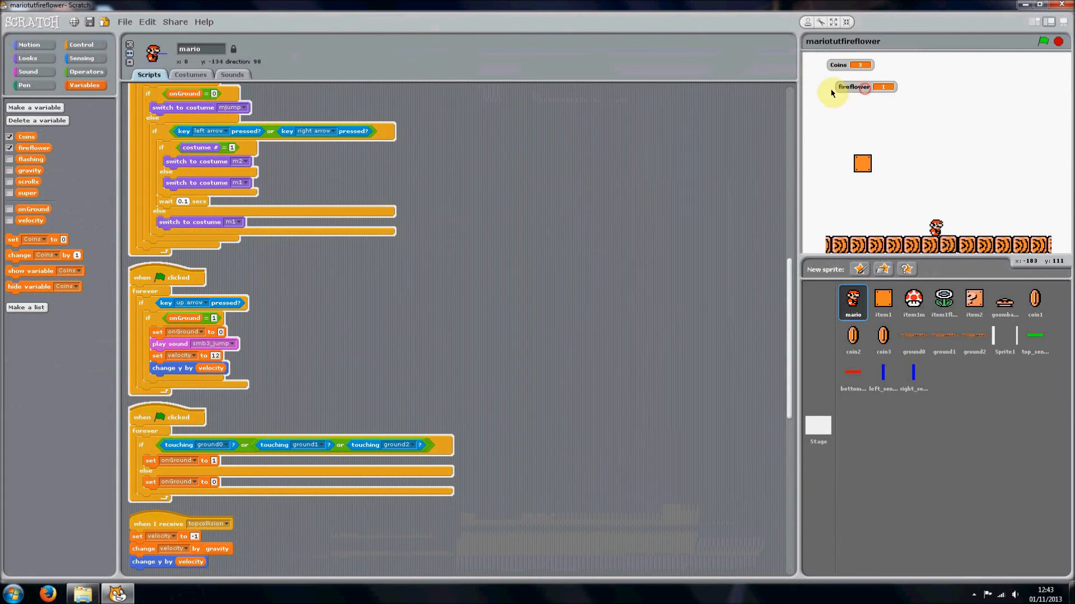
{"action": "left_click", "coordinate": [1063, 42]}
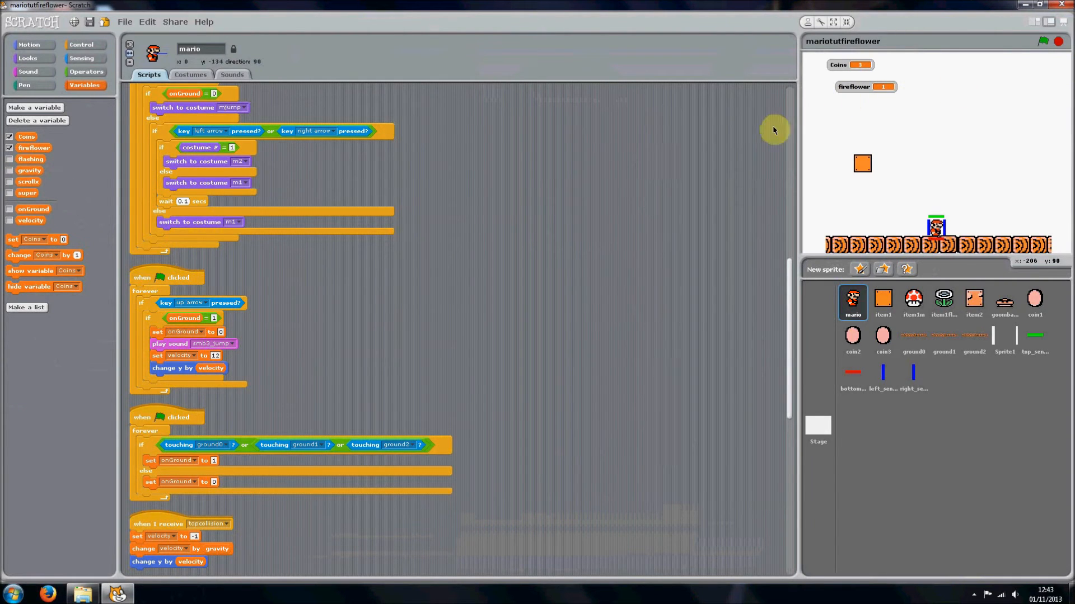
{"action": "left_click", "coordinate": [1044, 42]}
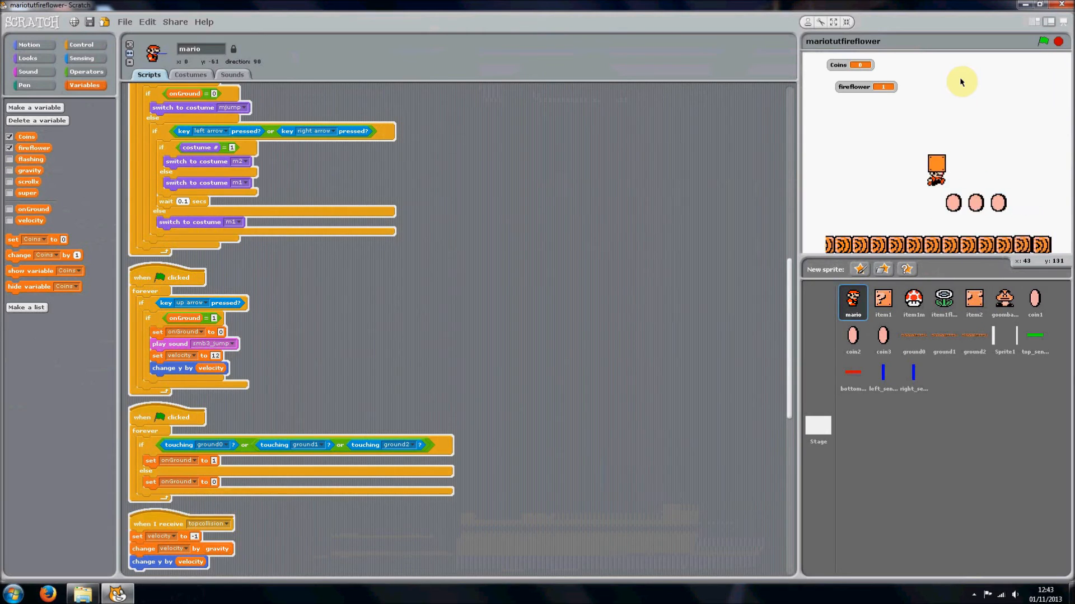
{"action": "key", "text": "Up"}
{"action": "key", "text": "Right"}
{"action": "key", "text": "Right"}
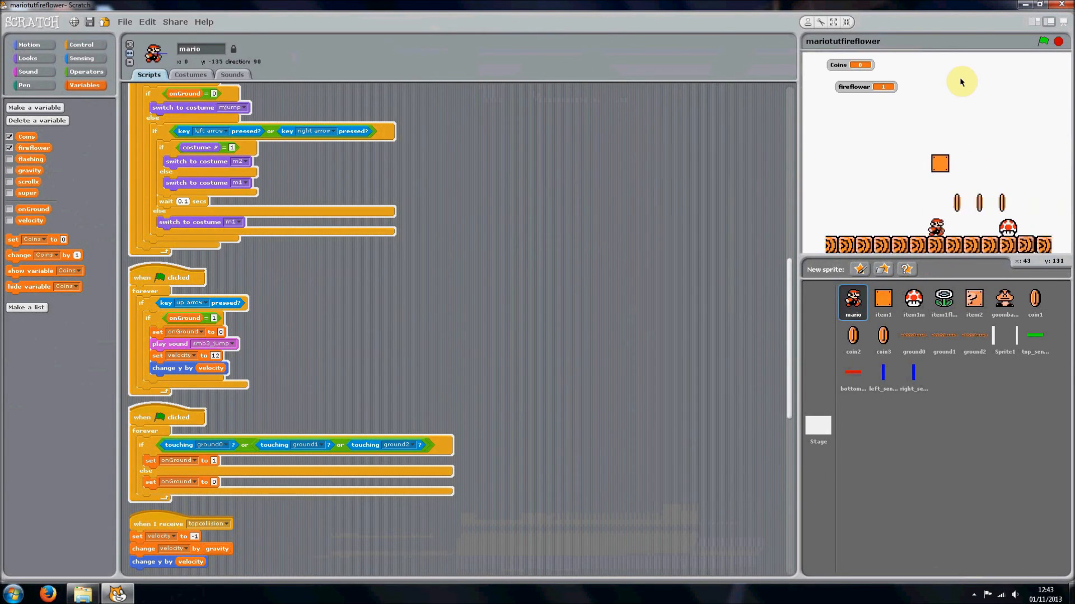
{"action": "key", "text": "Right"}
{"action": "key", "text": "Up"}
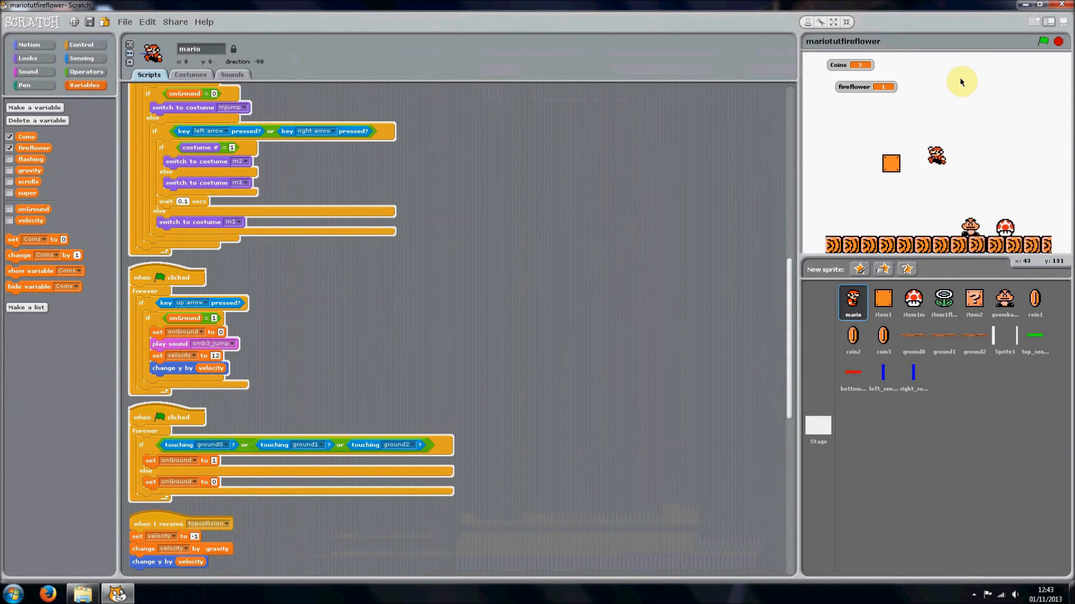
{"action": "key", "text": "Left"}
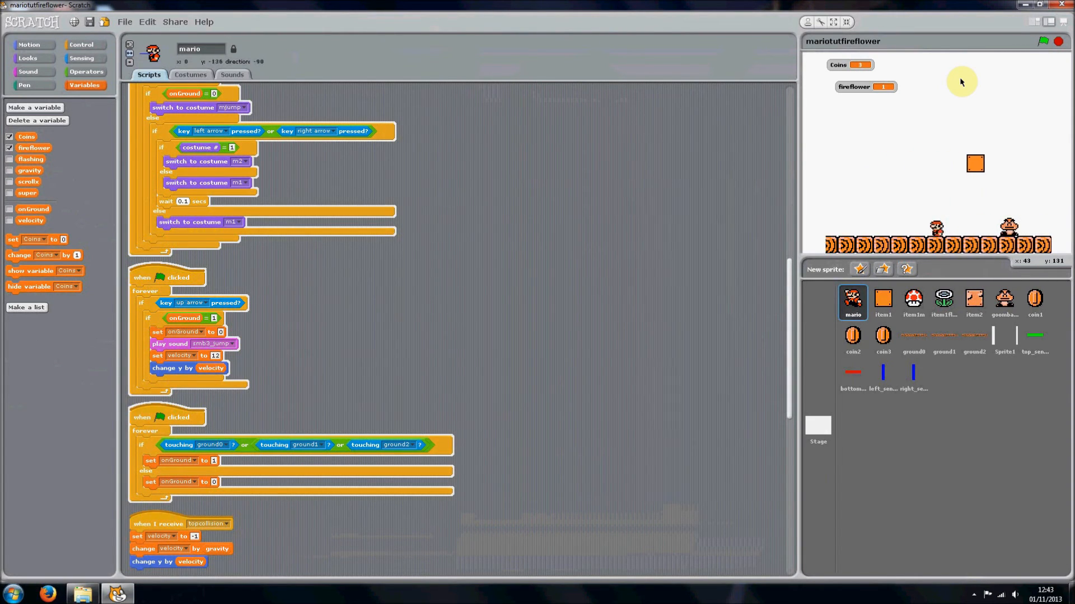
{"action": "key", "text": "Up"}
{"action": "key", "text": "Right"}
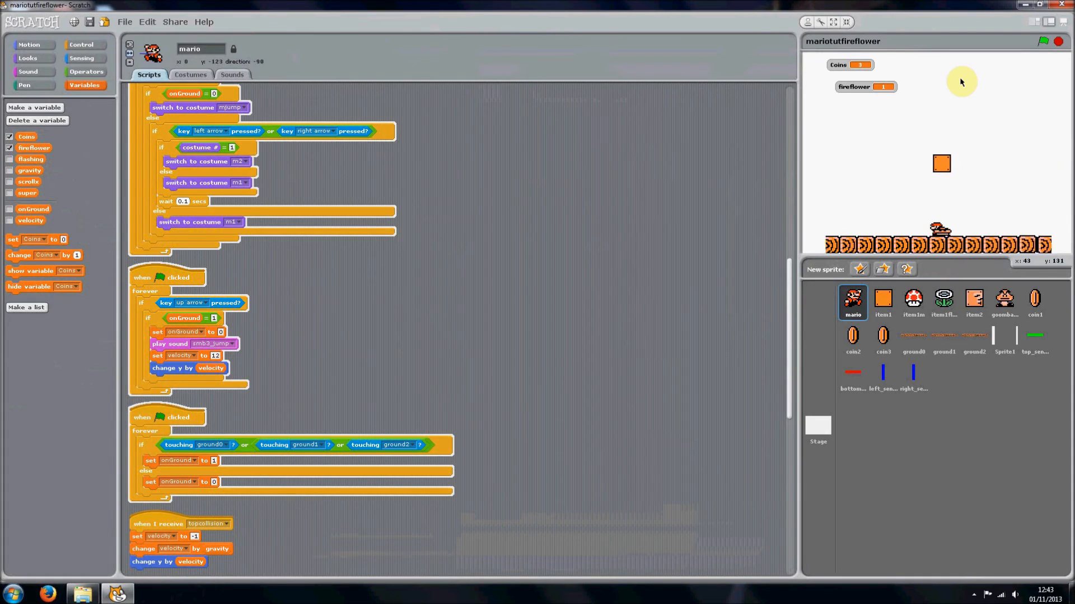
{"action": "key", "text": "Left"}
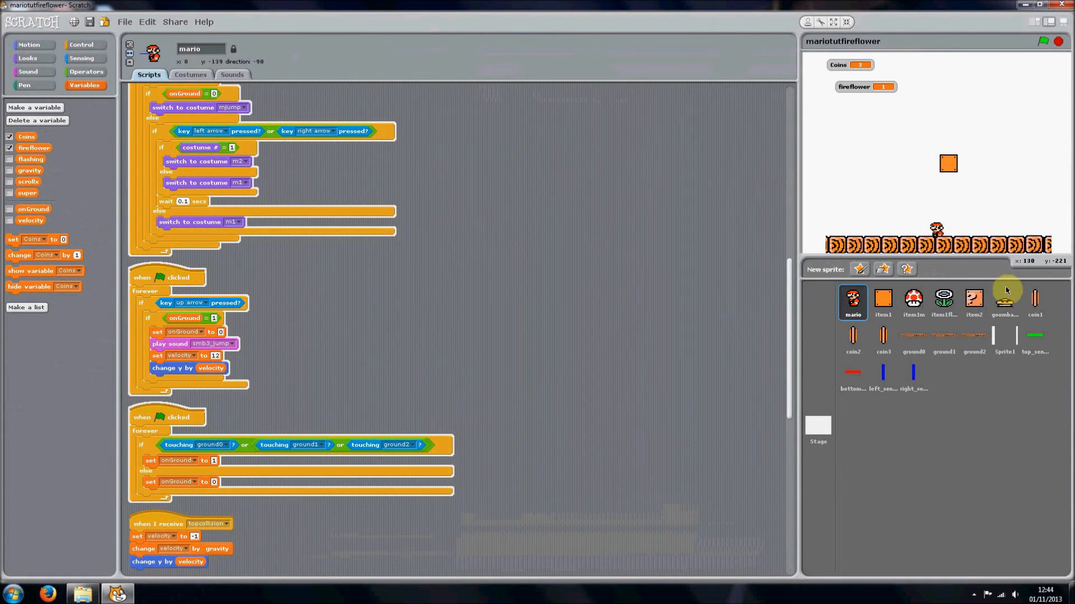
Step: In the fire flower sprite, place a new if block with an equals test as its condition
{"action": "left_click", "coordinate": [944, 301]}
{"action": "left_click_drag", "start_coordinate": [789, 281], "coordinate": [789, 362]}
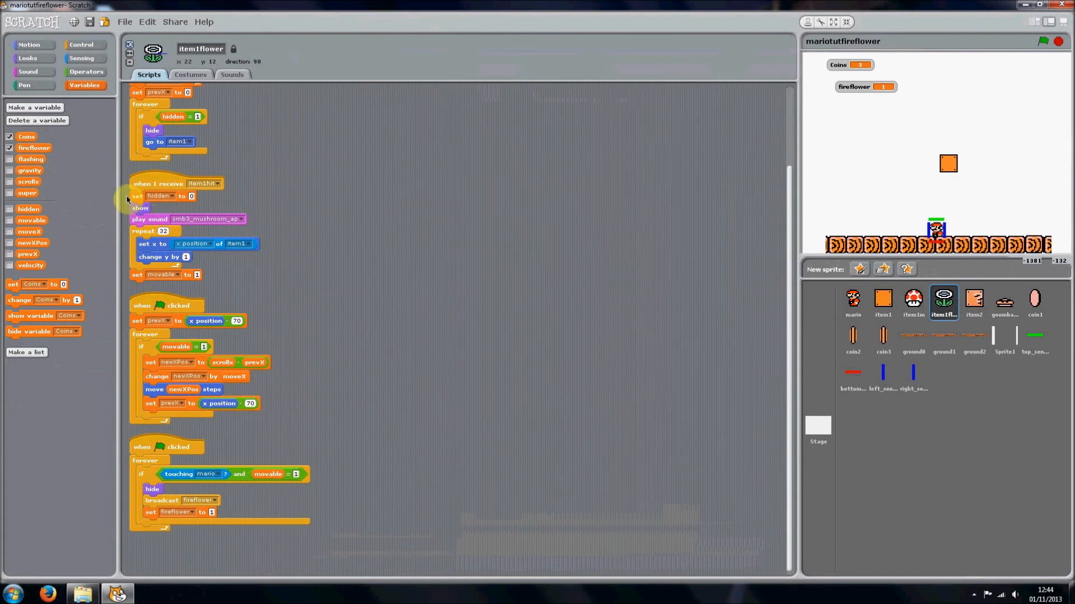
{"action": "left_click", "coordinate": [80, 44]}
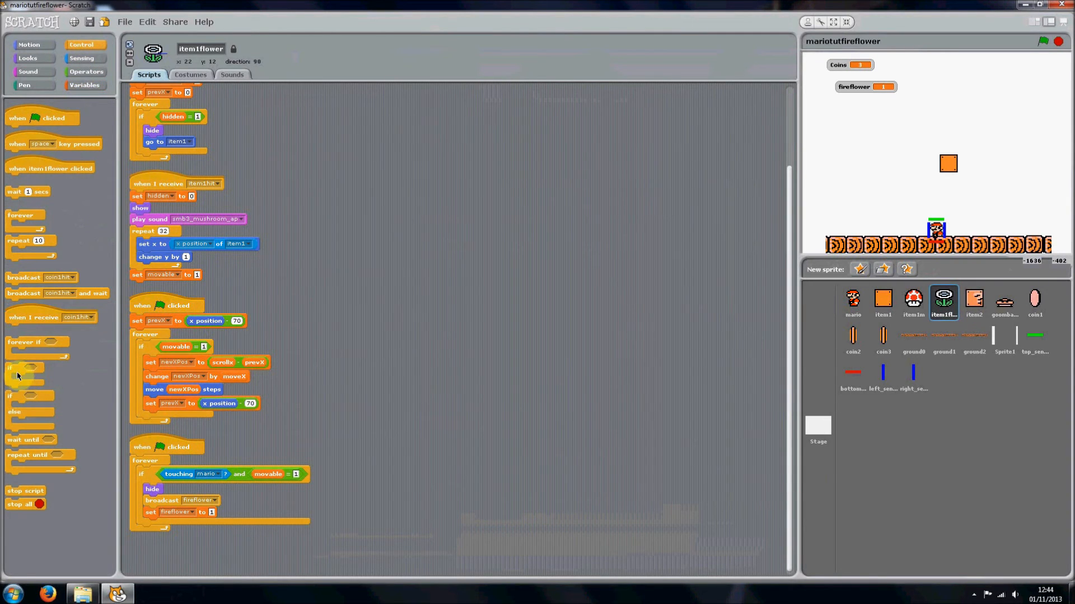
{"action": "left_click_drag", "start_coordinate": [17, 376], "coordinate": [504, 359]}
{"action": "left_click", "coordinate": [86, 72]}
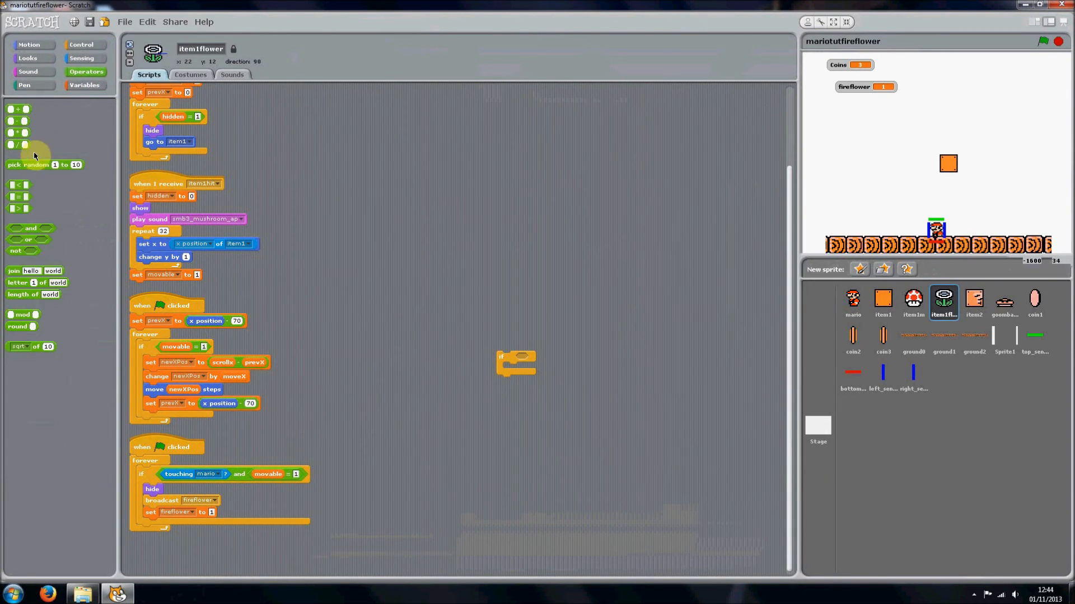
{"action": "mouse_move", "coordinate": [18, 196]}
{"action": "left_mouse_down"}
{"action": "mouse_move", "coordinate": [520, 359]}
{"action": "mouse_move", "coordinate": [387, 336]}
{"action": "left_mouse_up"}
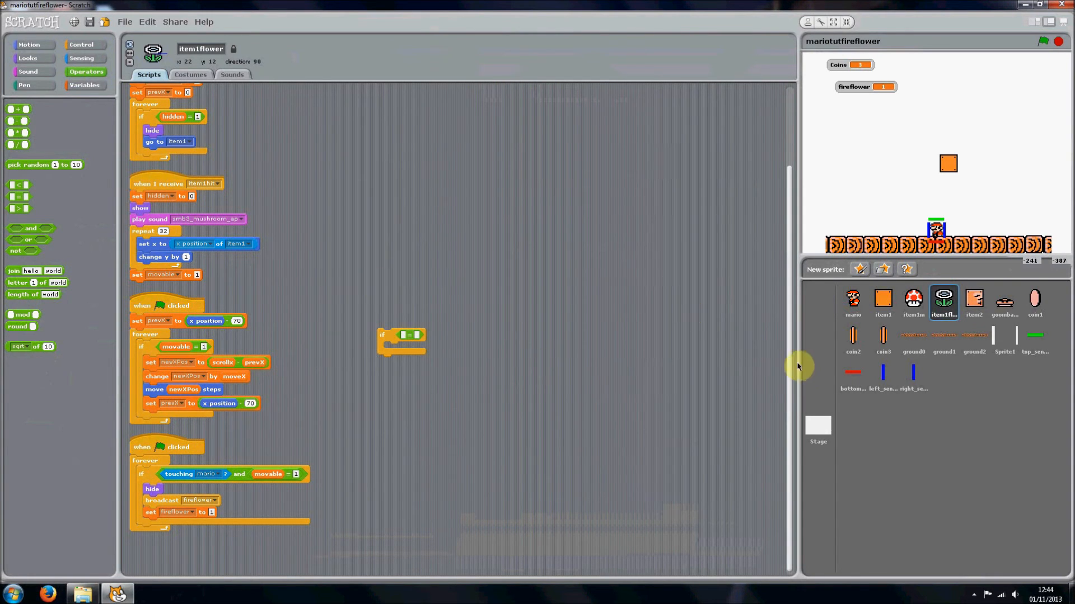
{"action": "left_click_drag", "start_coordinate": [792, 336], "coordinate": [790, 240]}
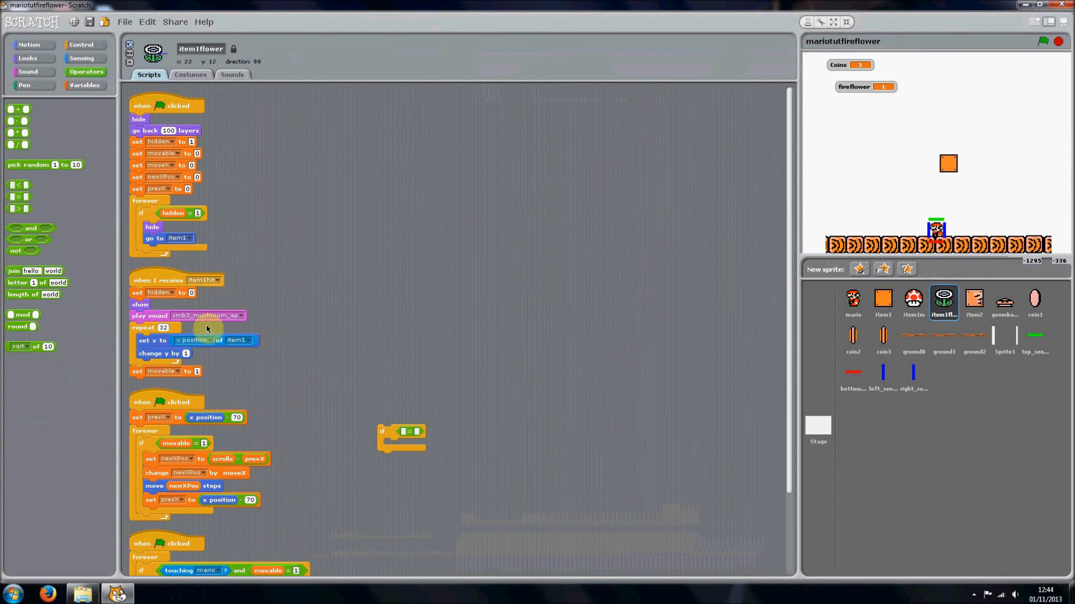
Step: Make the condition super = 1 and wrap the flower's movement script inside it
{"action": "left_click", "coordinate": [90, 85]}
{"action": "left_click_drag", "start_coordinate": [23, 193], "coordinate": [402, 433]}
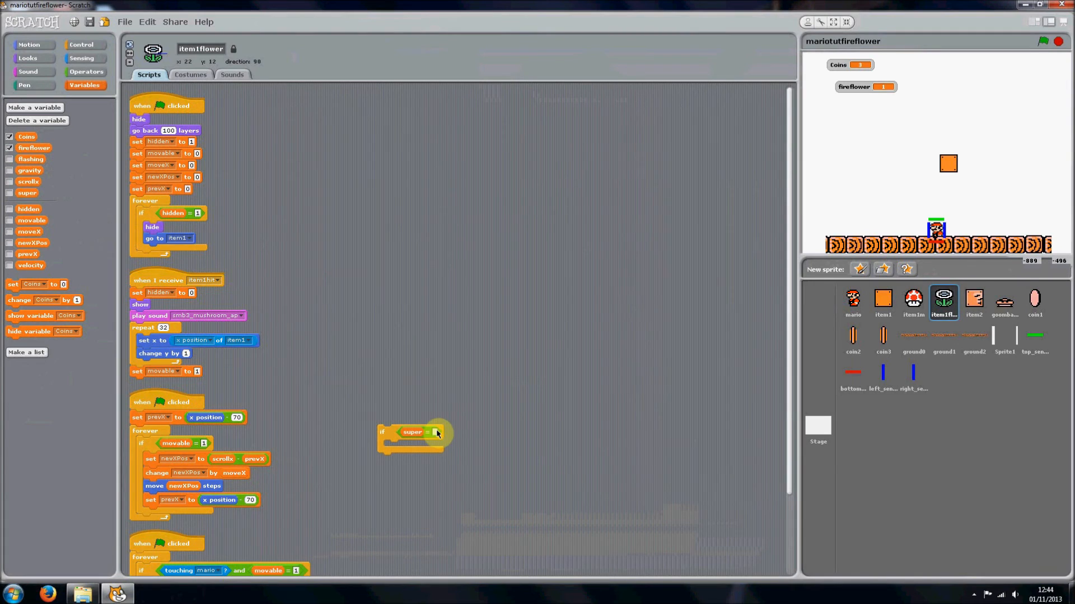
{"action": "left_click", "coordinate": [435, 433]}
{"action": "type", "text": "1"}
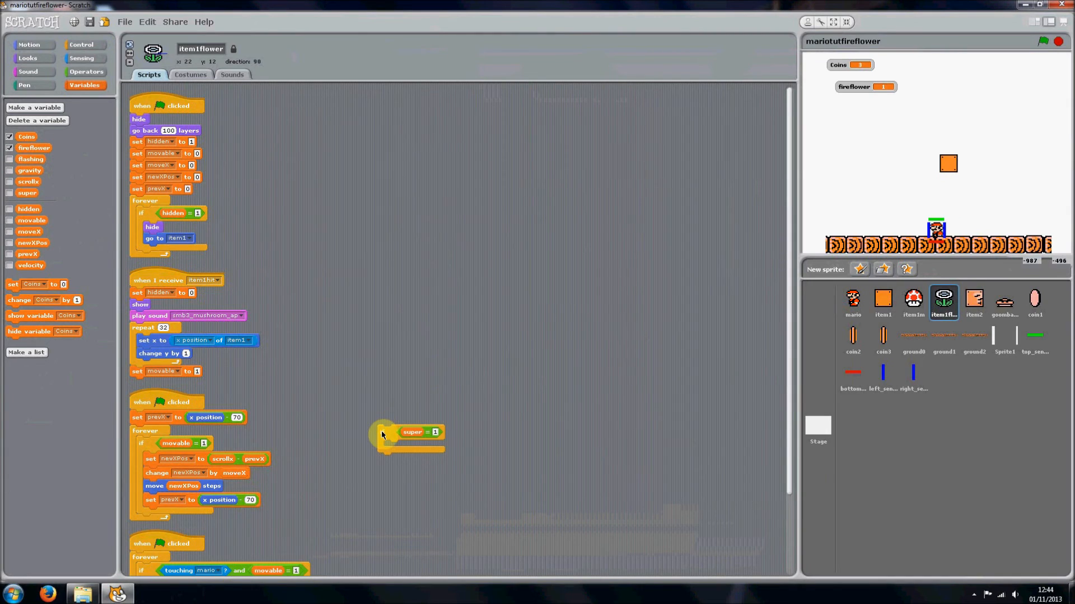
{"action": "left_click_drag", "start_coordinate": [382, 434], "coordinate": [147, 418]}
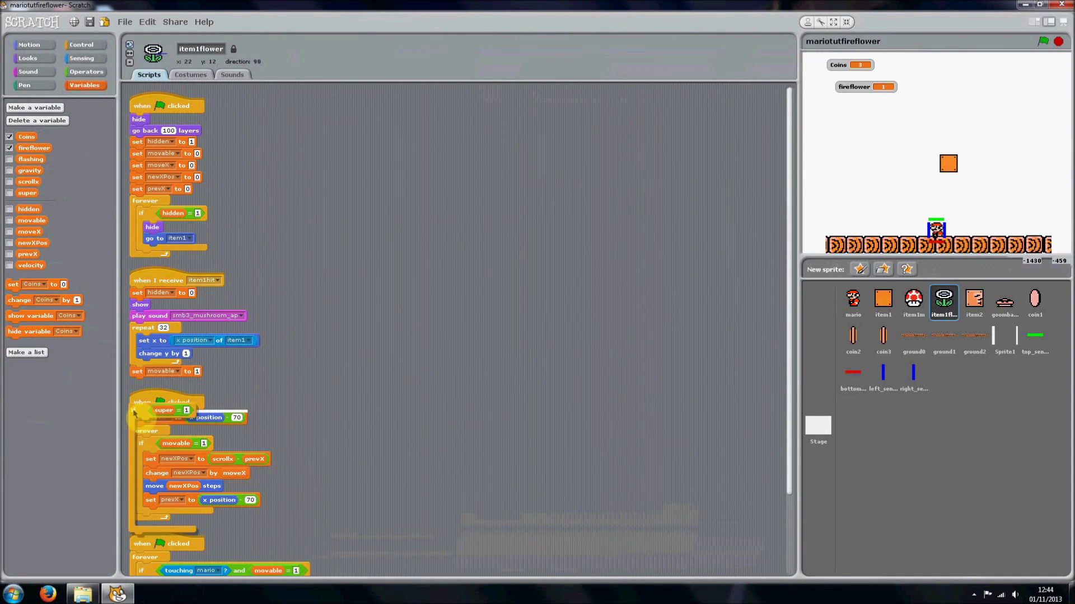
{"action": "right_click", "coordinate": [348, 381]}
{"action": "left_click", "coordinate": [355, 385]}
{"action": "left_click_drag", "start_coordinate": [790, 321], "coordinate": [789, 353]}
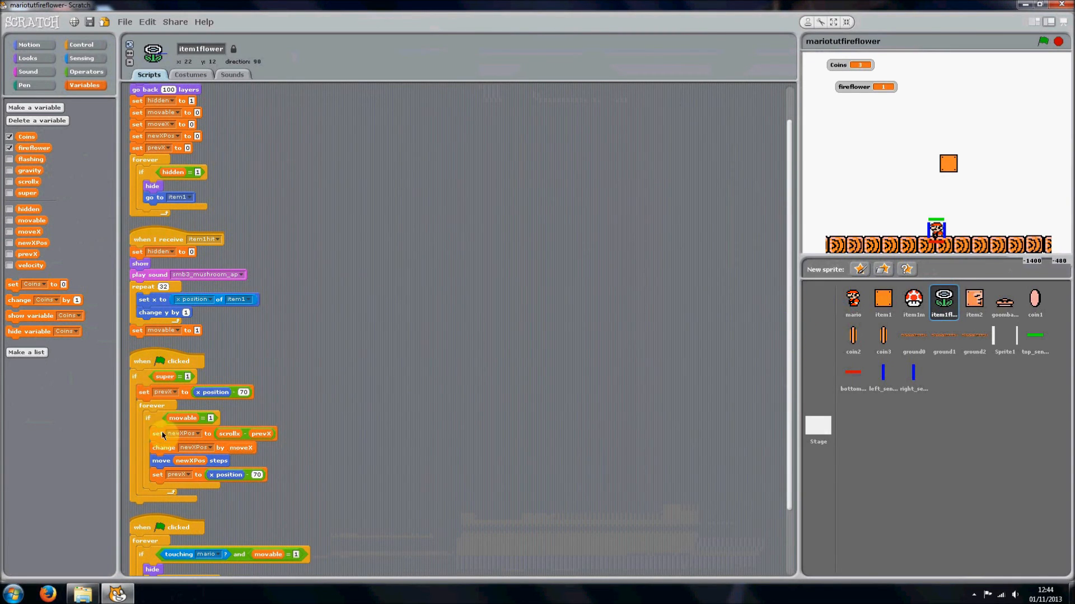
Step: In the mushroom sprite, build an if block testing super = 0
{"action": "left_click", "coordinate": [913, 300]}
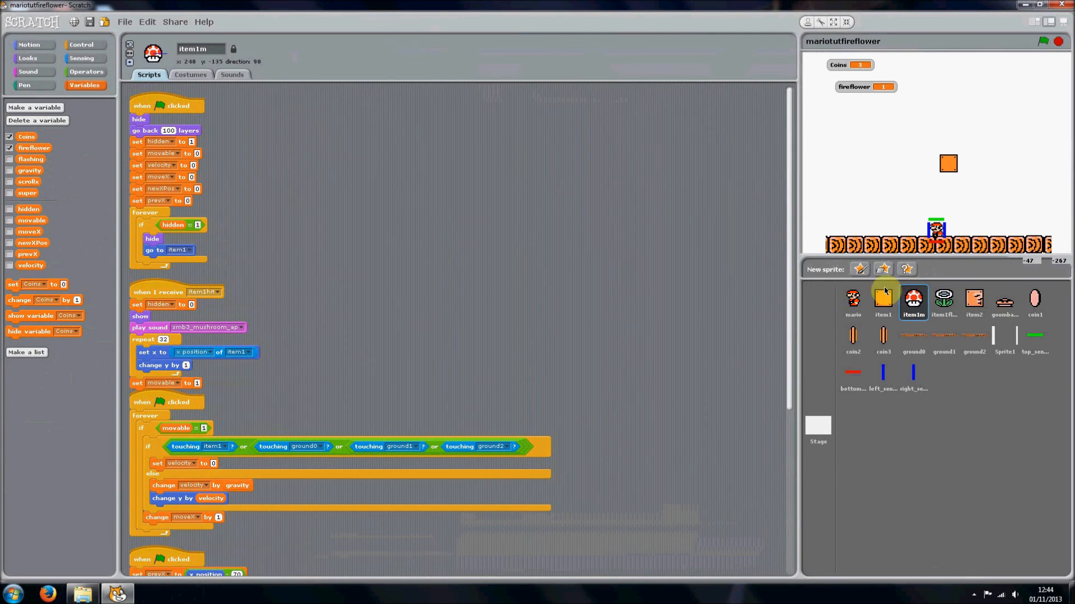
{"action": "left_click", "coordinate": [81, 44]}
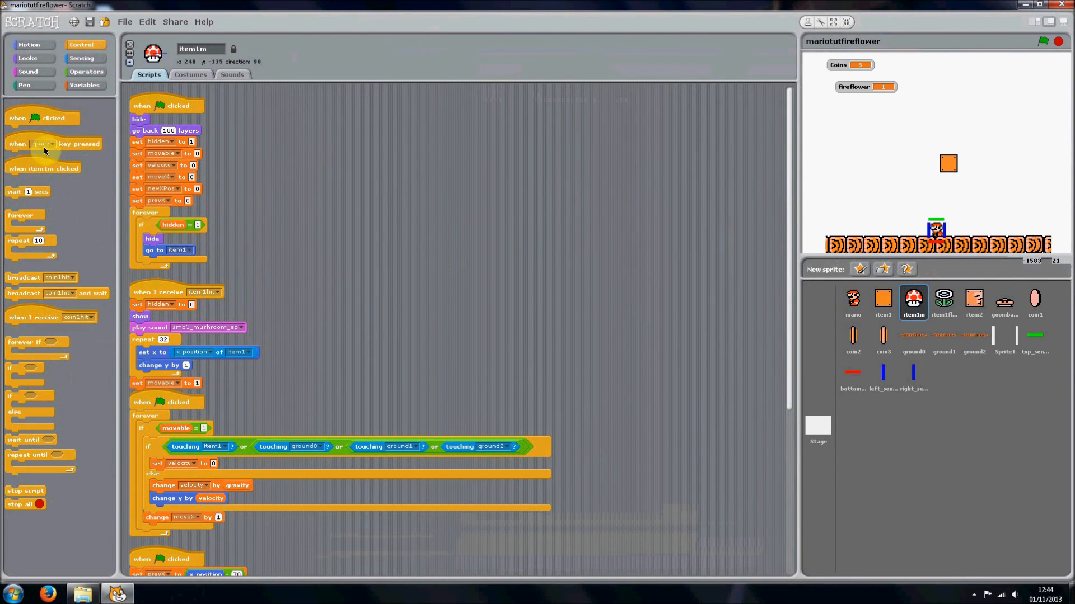
{"action": "left_click_drag", "start_coordinate": [19, 370], "coordinate": [443, 371]}
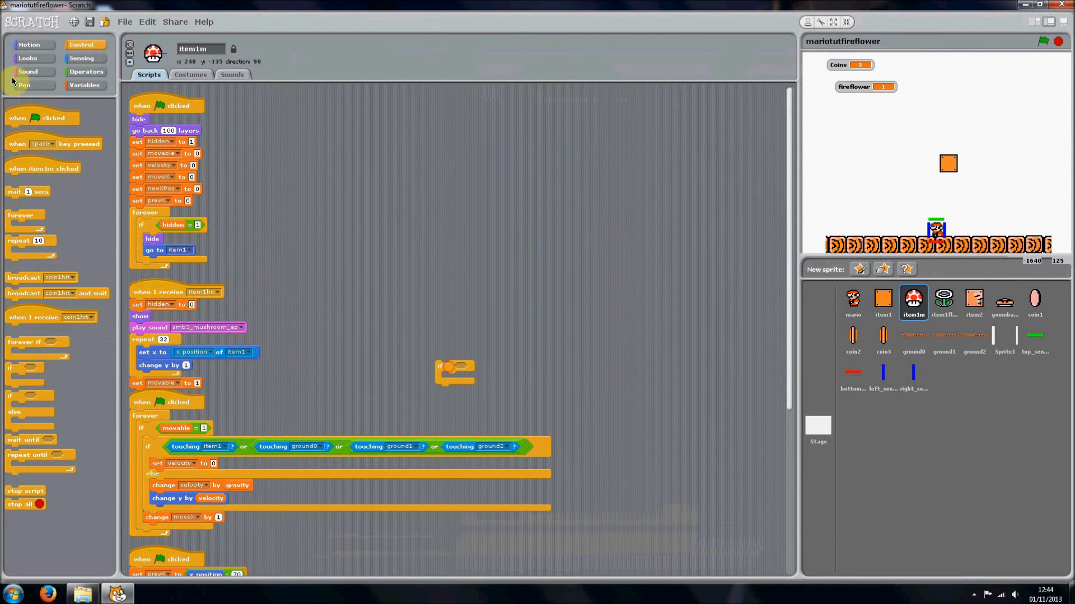
{"action": "left_click", "coordinate": [84, 71]}
{"action": "left_click_drag", "start_coordinate": [19, 200], "coordinate": [460, 368]}
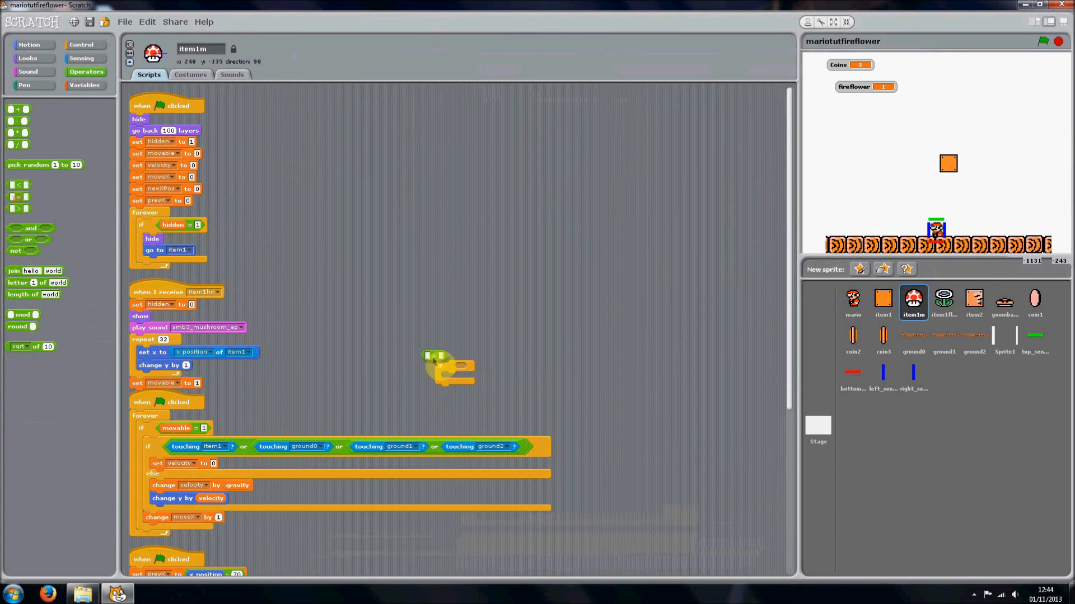
{"action": "left_click", "coordinate": [77, 87]}
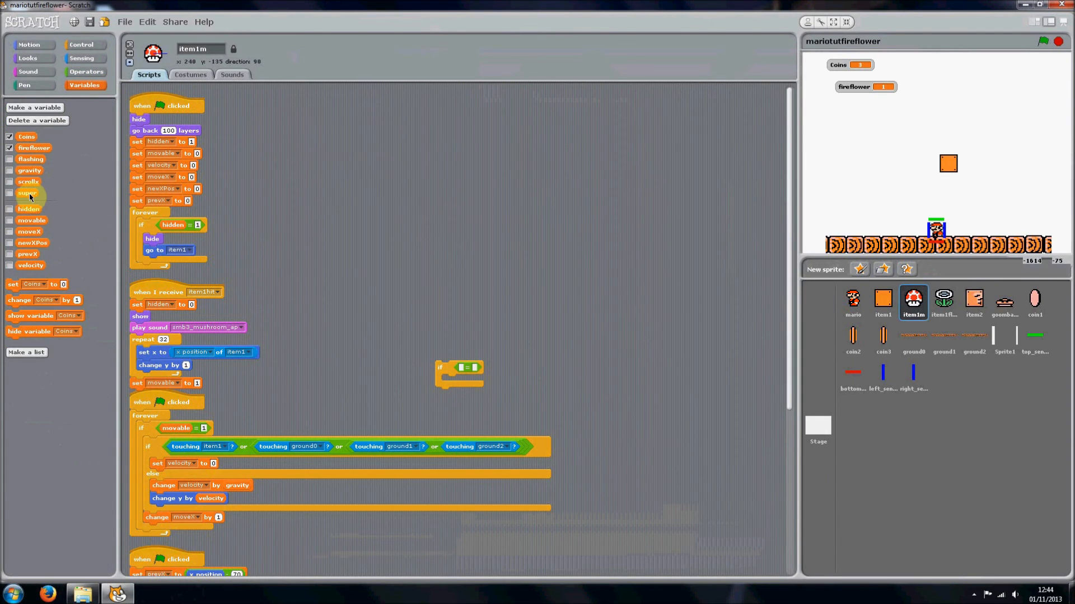
{"action": "mouse_move", "coordinate": [29, 193]}
{"action": "left_mouse_down"}
{"action": "mouse_move", "coordinate": [457, 399]}
{"action": "mouse_move", "coordinate": [464, 369]}
{"action": "left_mouse_up"}
{"action": "left_click", "coordinate": [492, 369]}
{"action": "type", "text": "0"}
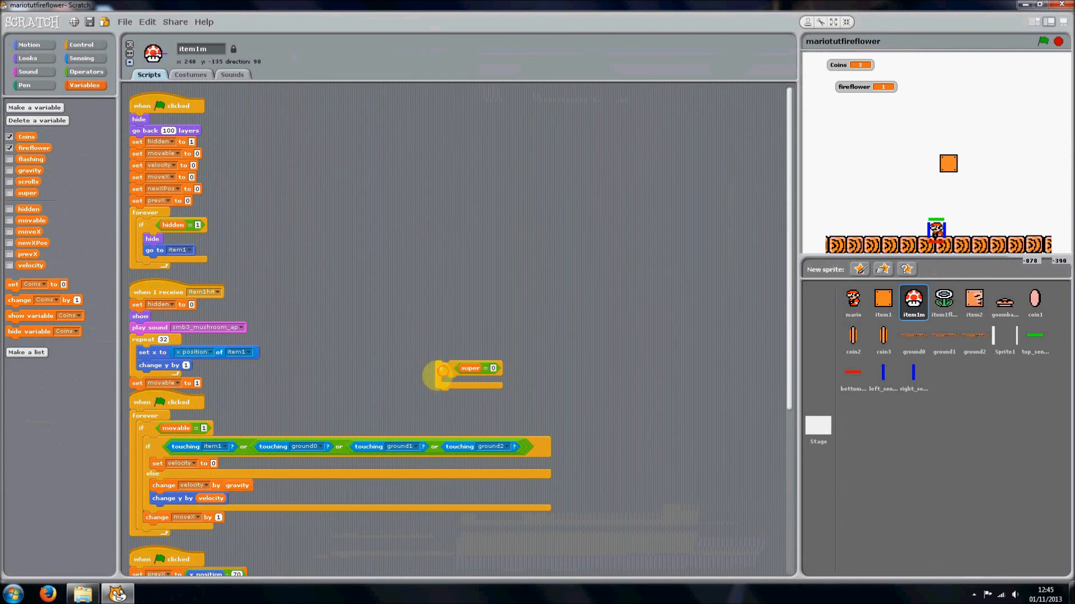
Step: Wrap the mushroom's 'when I receive item1hit' script in if super = 0 and clean up the scripts
{"action": "left_click_drag", "start_coordinate": [440, 374], "coordinate": [155, 309]}
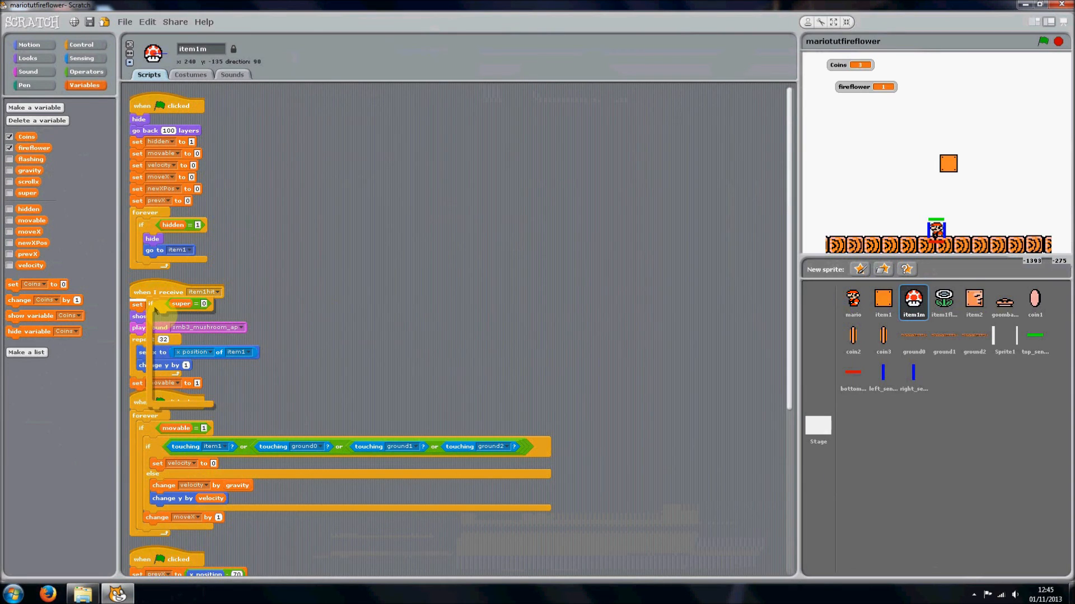
{"action": "left_click_drag", "start_coordinate": [155, 309], "coordinate": [156, 310]}
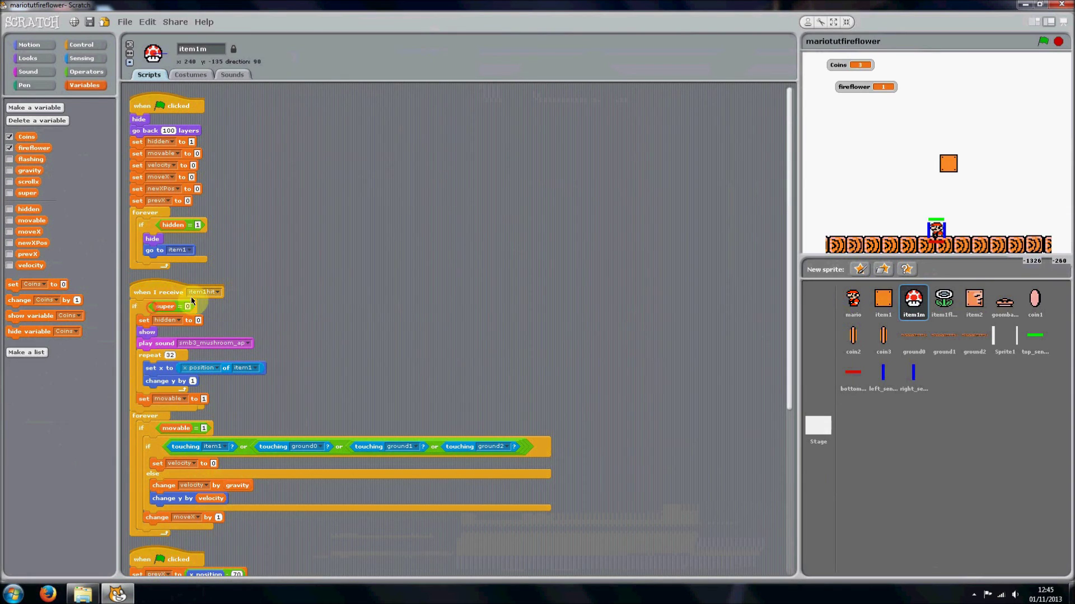
{"action": "right_click", "coordinate": [504, 269]}
{"action": "left_click", "coordinate": [521, 275]}
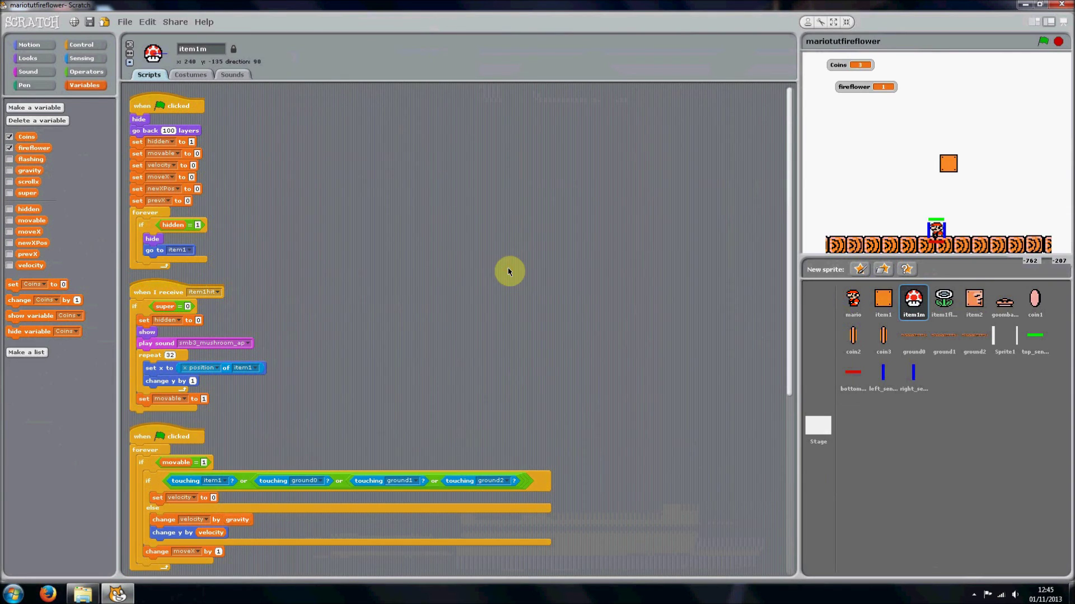
{"action": "left_click", "coordinate": [124, 22]}
Step: Play-test twice as small Mario, jumping into the question block to see which item emerges, then stop
{"action": "left_click", "coordinate": [138, 54]}
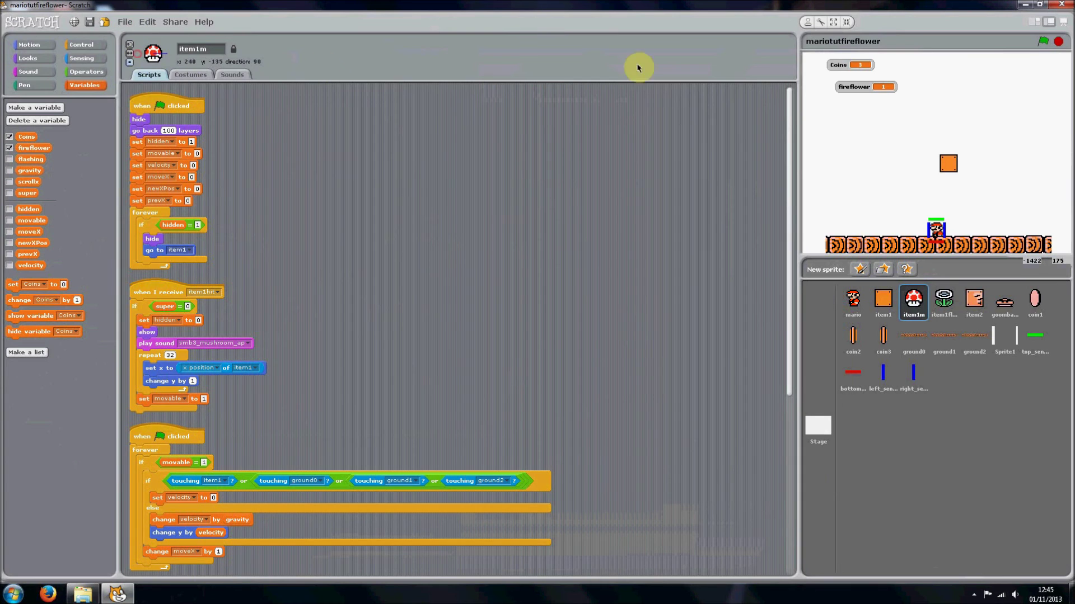
{"action": "left_click", "coordinate": [1045, 42]}
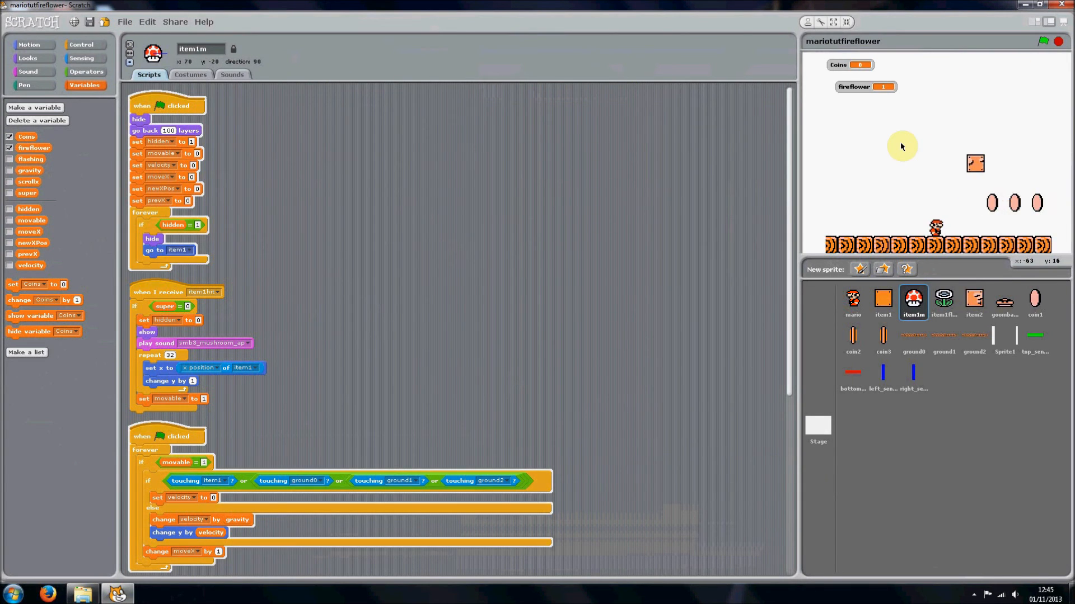
{"action": "key", "text": "Up"}
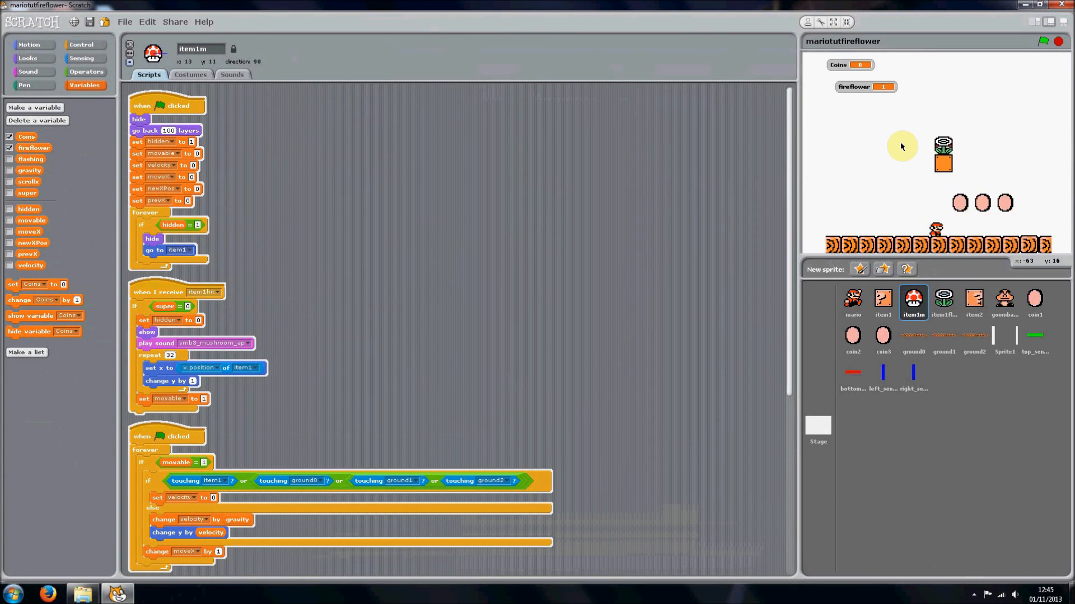
{"action": "left_click", "coordinate": [1057, 44]}
{"action": "left_click", "coordinate": [1041, 43]}
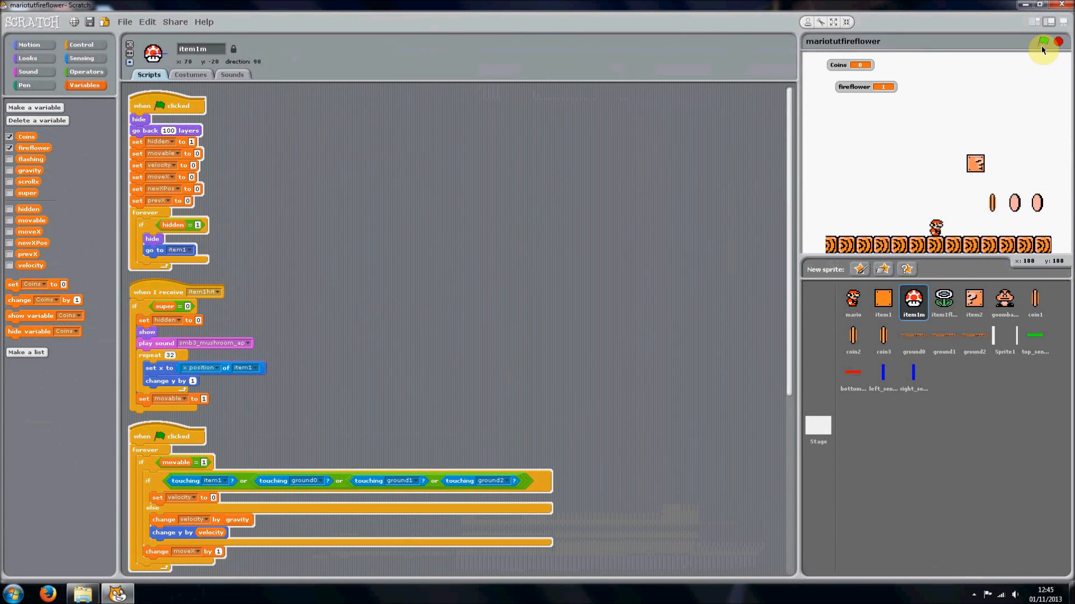
{"action": "key", "text": "Right"}
{"action": "key", "text": "Up"}
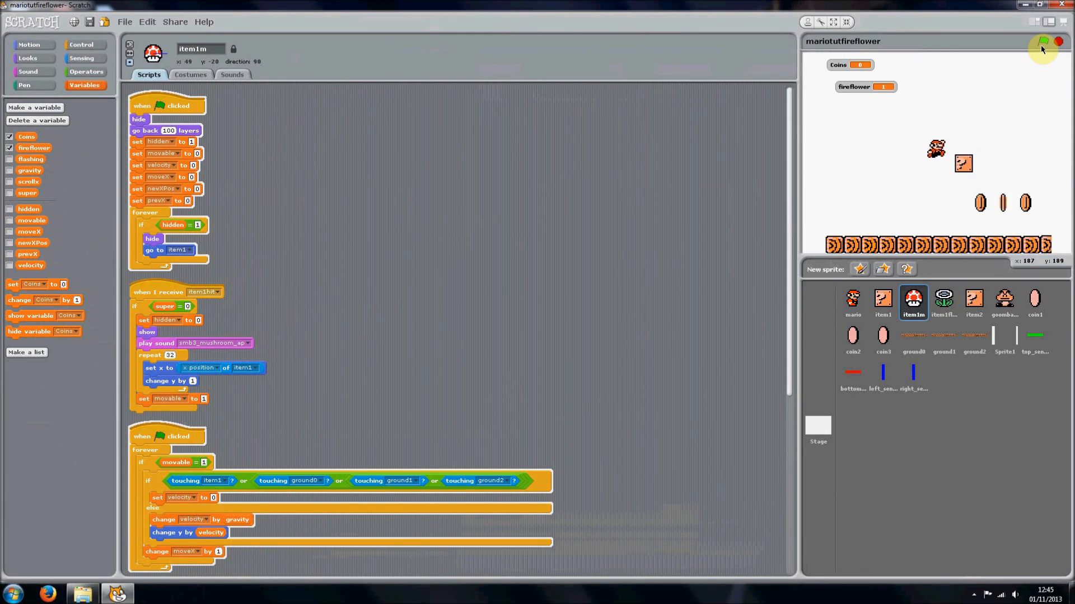
{"action": "key", "text": "Right"}
{"action": "key", "text": "Up"}
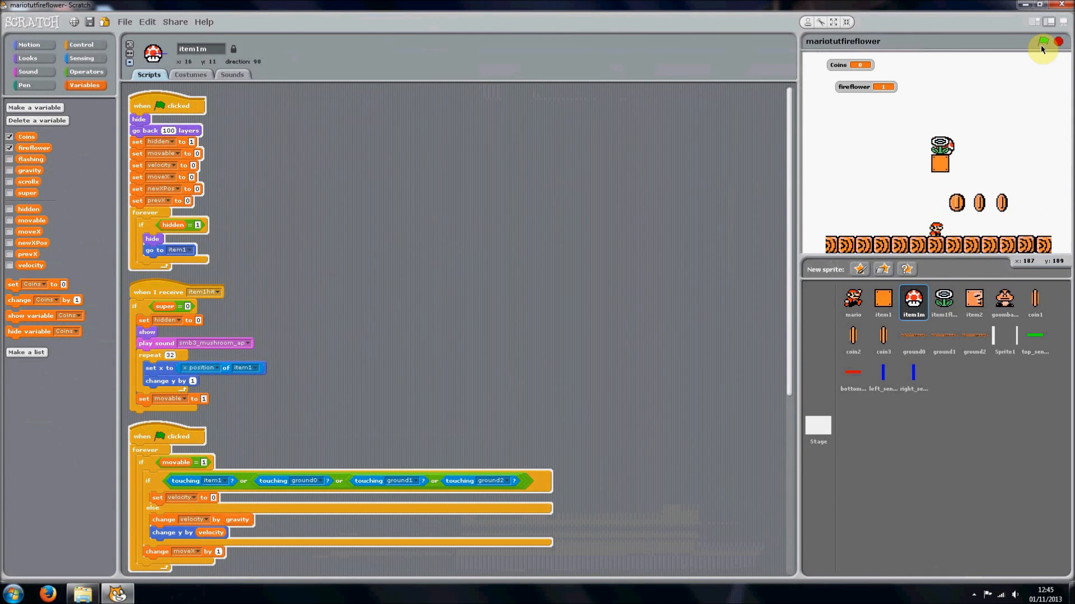
{"action": "left_click", "coordinate": [1057, 43]}
Step: Move the if super = 1 check off the flag script onto the flower's item1hit receive script and clean up
{"action": "left_click", "coordinate": [944, 299]}
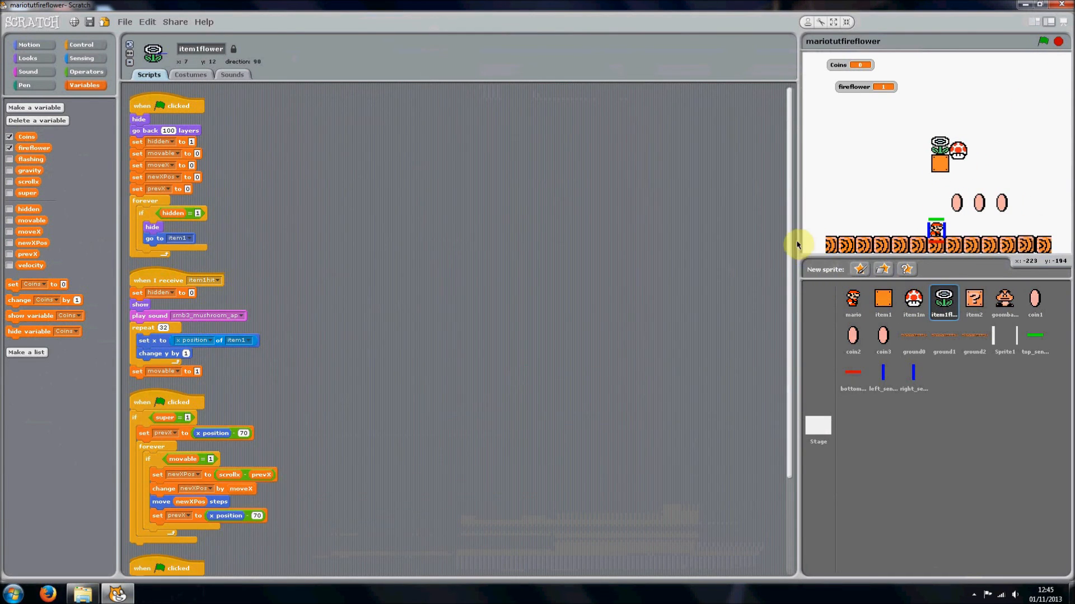
{"action": "scroll", "coordinate": [789, 267], "scroll_direction": "down", "scroll_amount": 2}
{"action": "scroll", "coordinate": [789, 267], "scroll_direction": "up", "scroll_amount": 2}
{"action": "left_click_drag", "start_coordinate": [143, 433], "coordinate": [278, 401]}
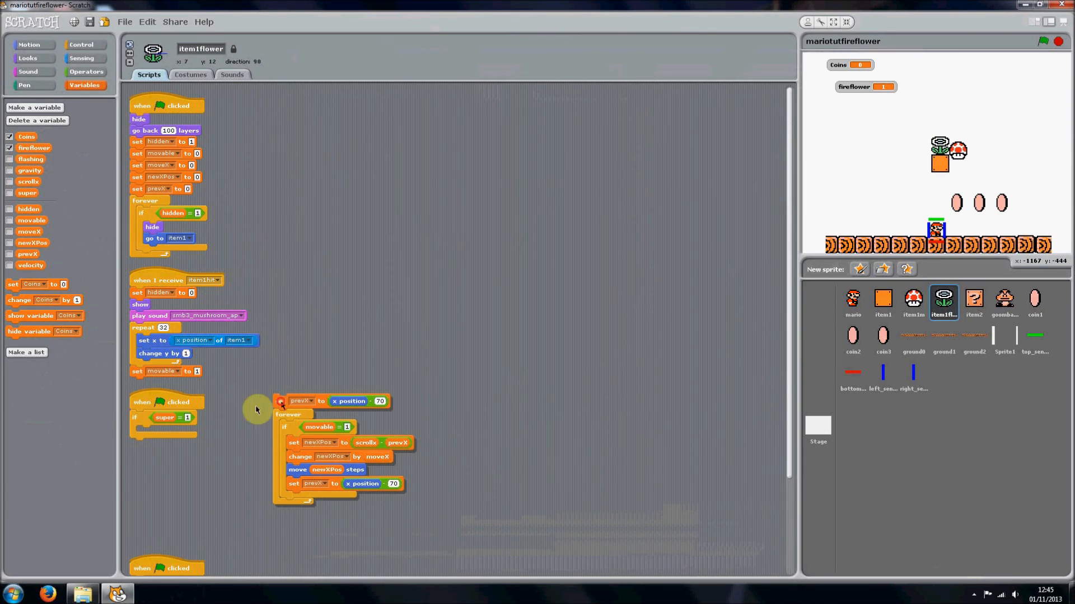
{"action": "mouse_move", "coordinate": [139, 418]}
{"action": "left_mouse_down"}
{"action": "mouse_move", "coordinate": [138, 434]}
{"action": "mouse_move", "coordinate": [297, 379]}
{"action": "mouse_move", "coordinate": [139, 416]}
{"action": "left_mouse_up"}
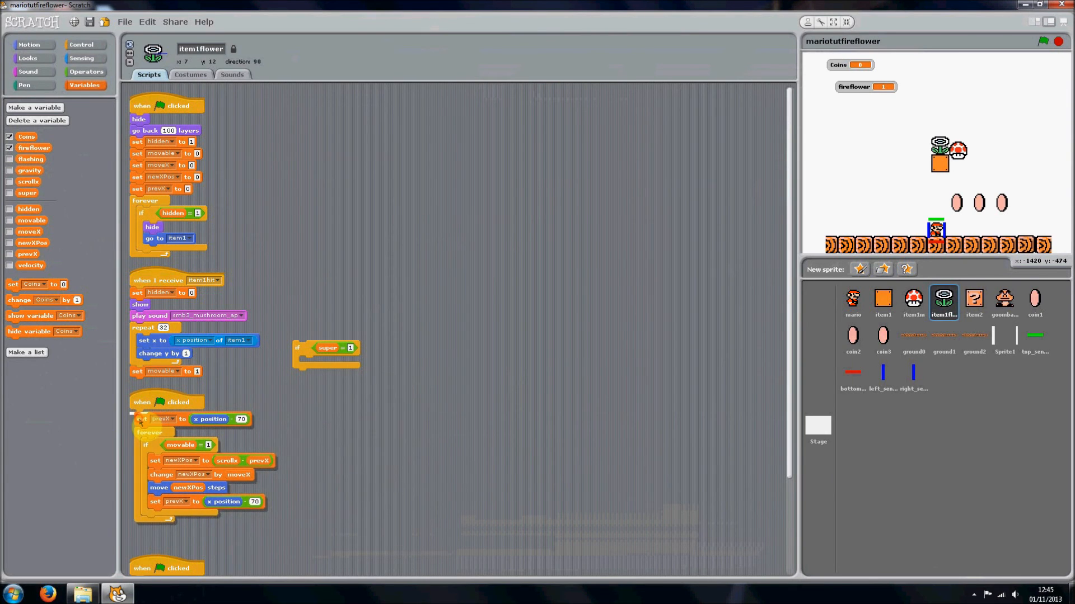
{"action": "left_click_drag", "start_coordinate": [300, 348], "coordinate": [147, 294]}
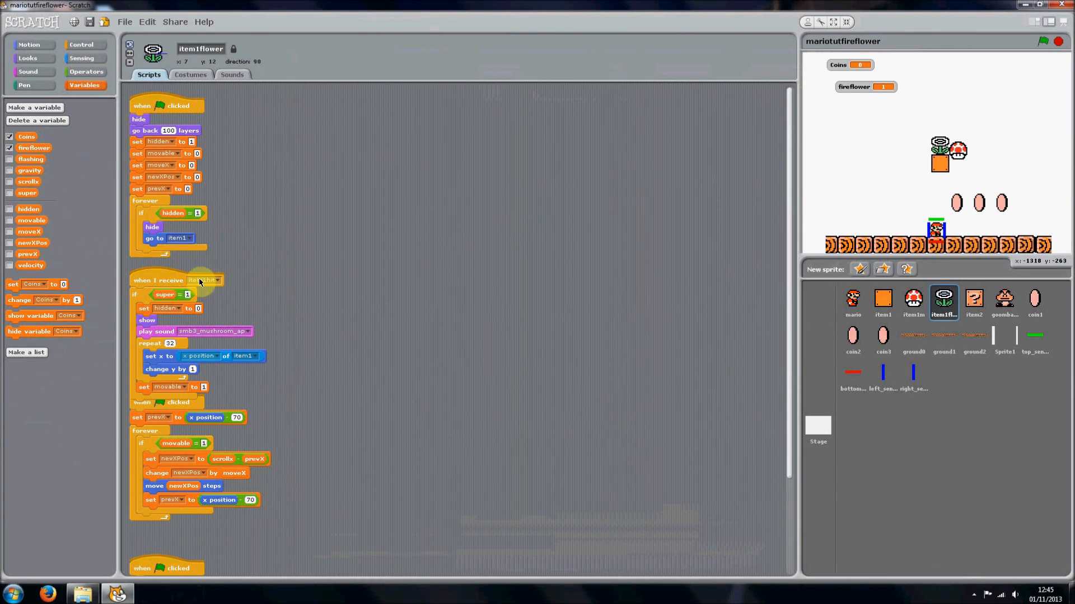
{"action": "right_click", "coordinate": [371, 291]}
{"action": "left_click", "coordinate": [387, 300]}
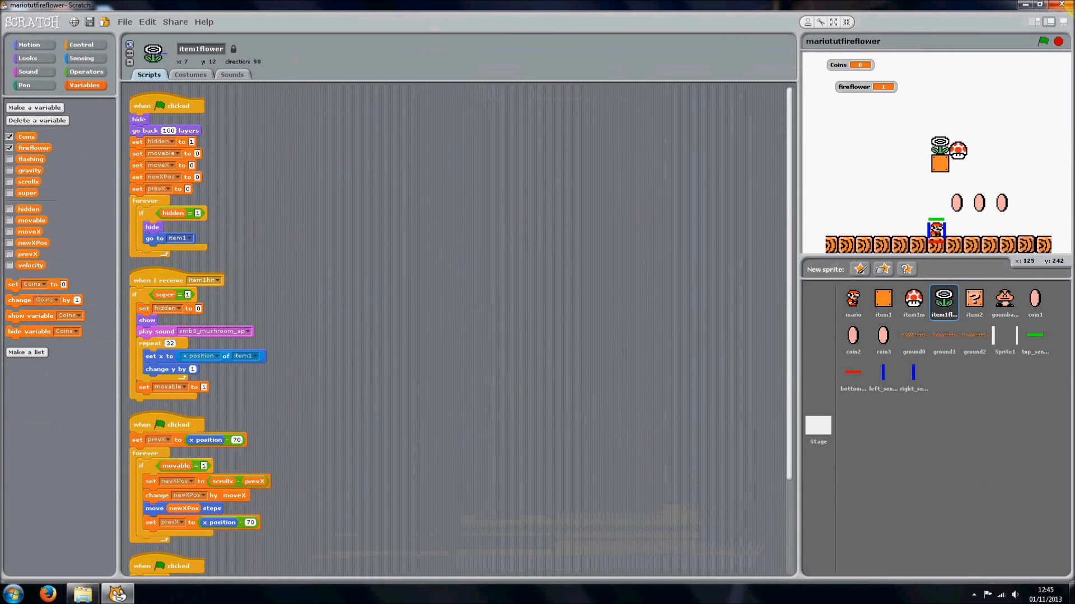
Step: Play-test as small Mario hitting the question block to confirm only the mushroom emerges, then stop
{"action": "left_click", "coordinate": [1041, 41]}
{"action": "key", "text": "Right"}
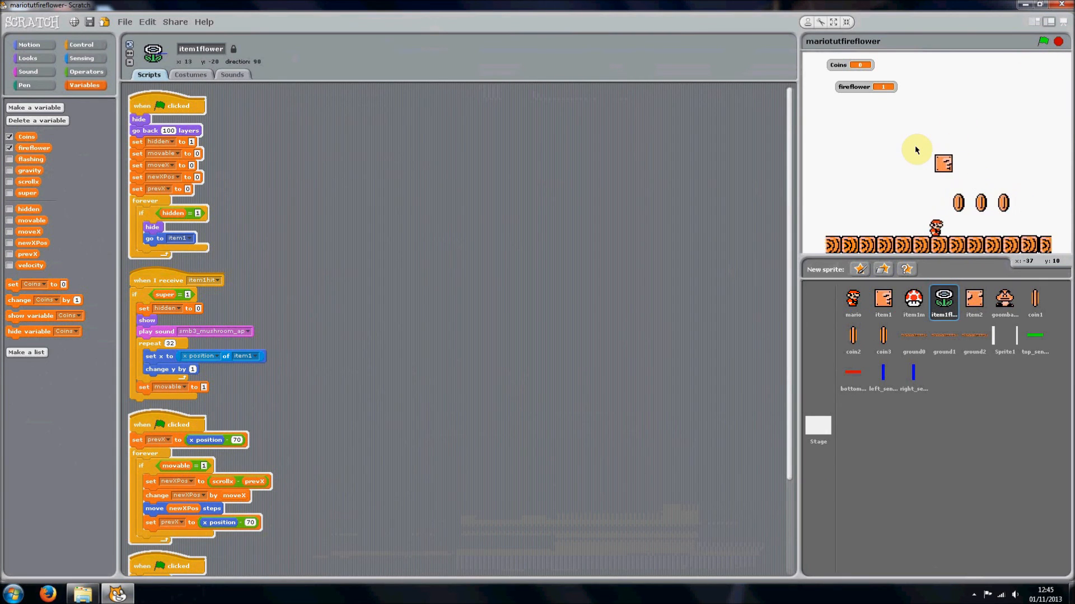
{"action": "key", "text": "Up"}
{"action": "key", "text": "Right"}
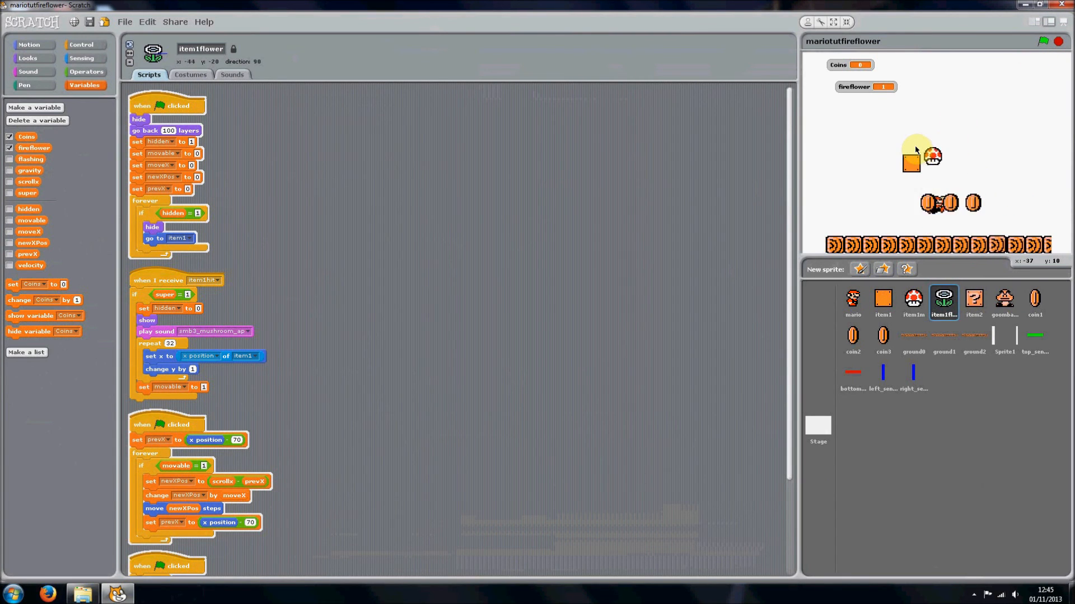
{"action": "key", "text": "Up"}
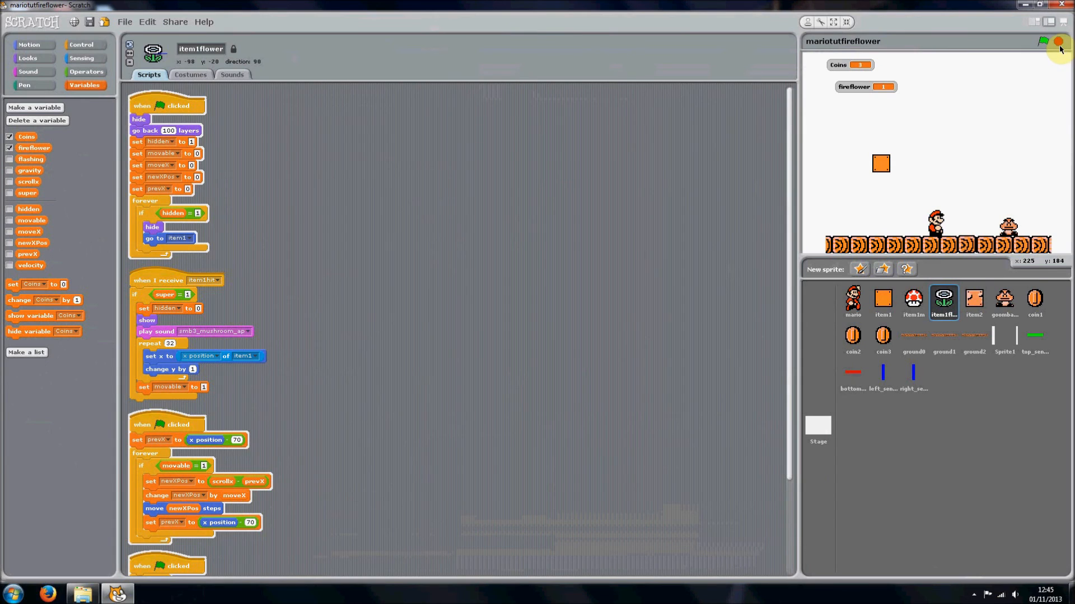
{"action": "left_click", "coordinate": [1059, 41]}
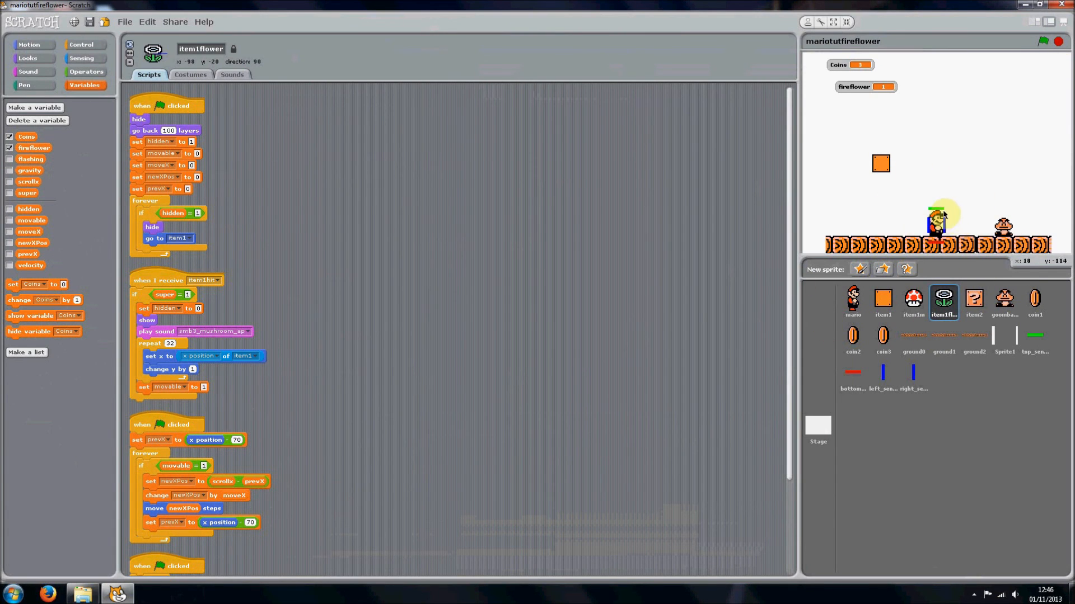
{"action": "left_click", "coordinate": [853, 301]}
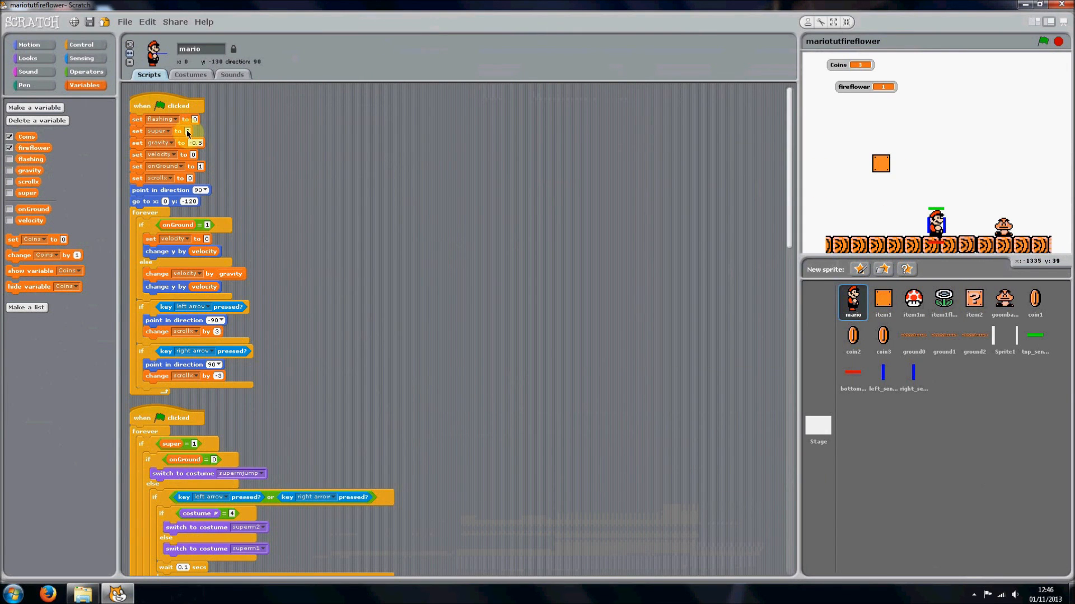
Step: Change Mario's startup 'set super to 0' to 1 and play-test jumping into the question block
{"action": "left_click", "coordinate": [188, 133]}
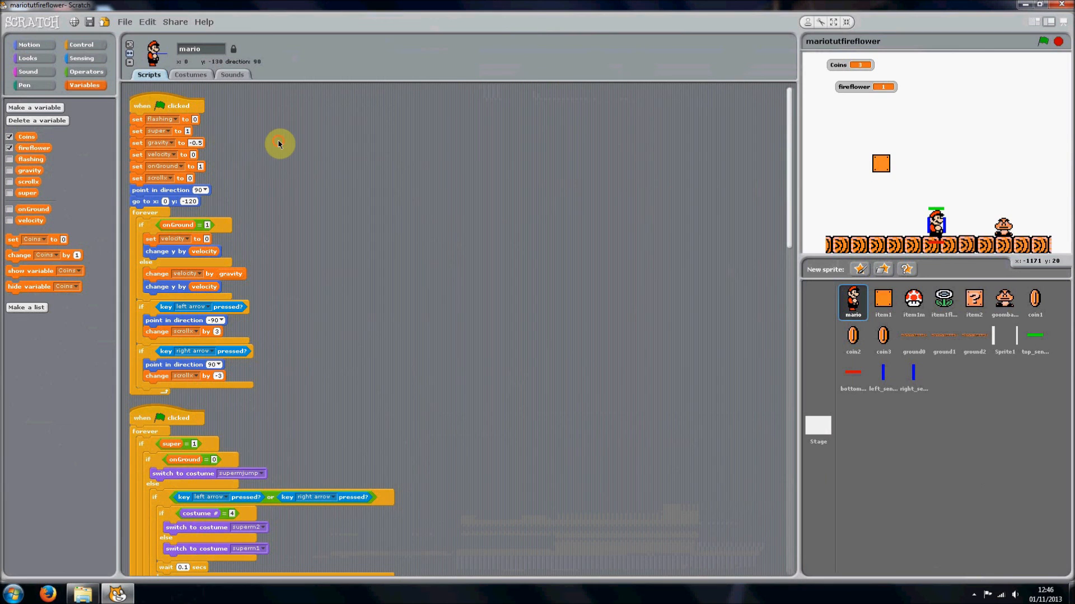
{"action": "left_click", "coordinate": [1041, 39]}
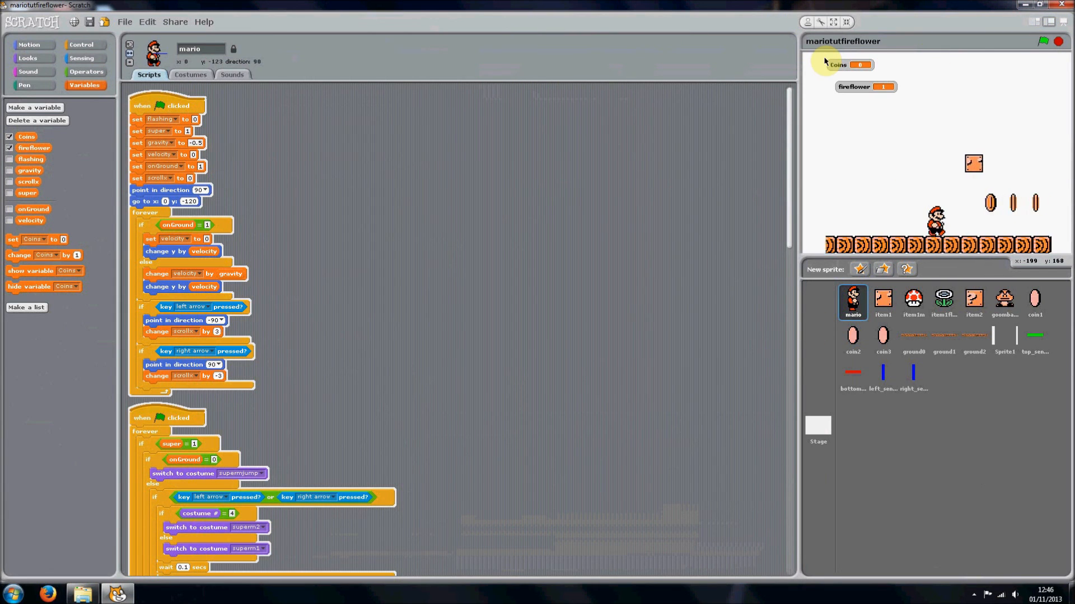
{"action": "key", "text": "Up"}
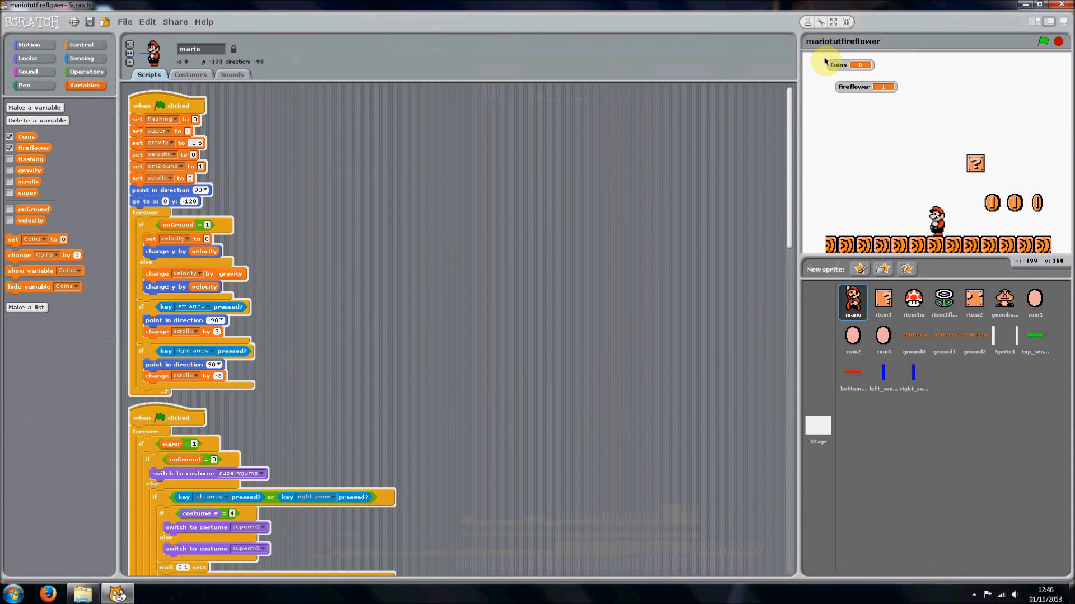
{"action": "key", "text": "Right"}
{"action": "key", "text": "Up"}
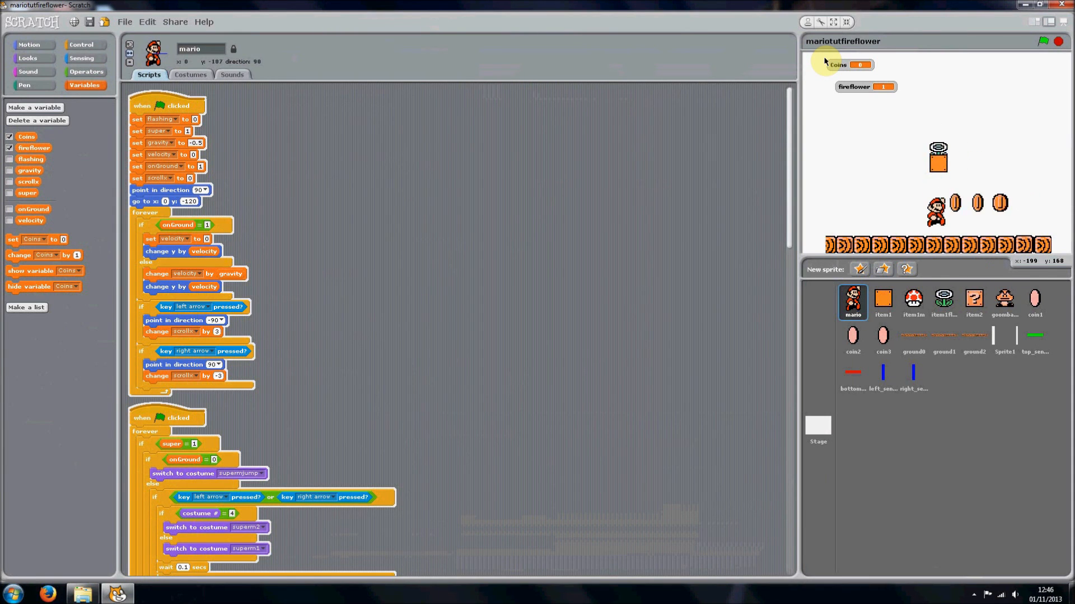
Step: Collect the fire flower and coins, stomp the goomba, then stop the run
{"action": "key", "text": "Right"}
{"action": "key", "text": "Up"}
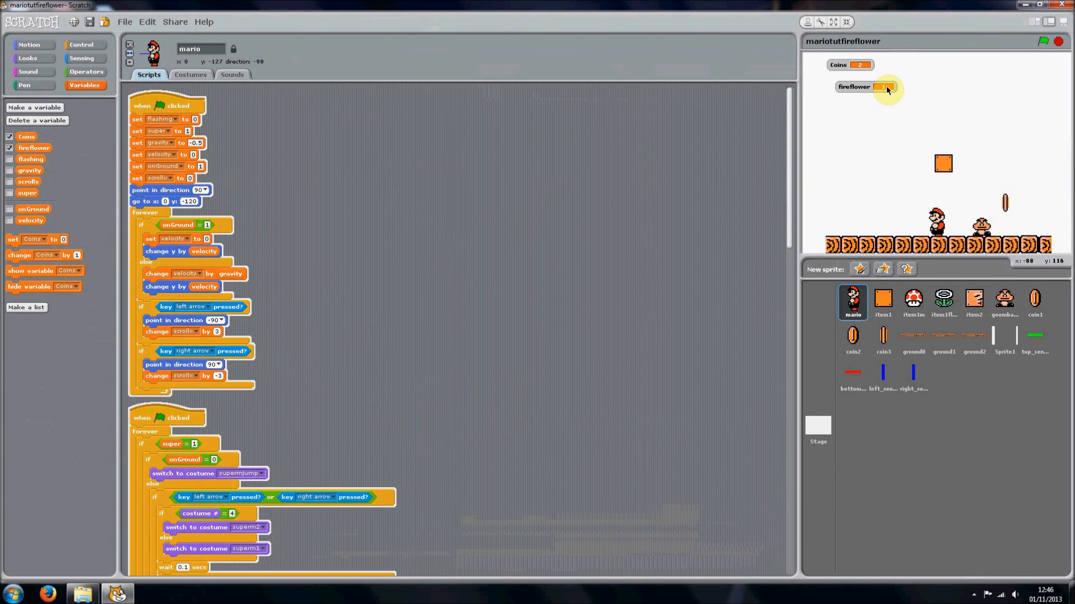
{"action": "key", "text": "Left"}
{"action": "key", "text": "Up"}
{"action": "key", "text": "Right"}
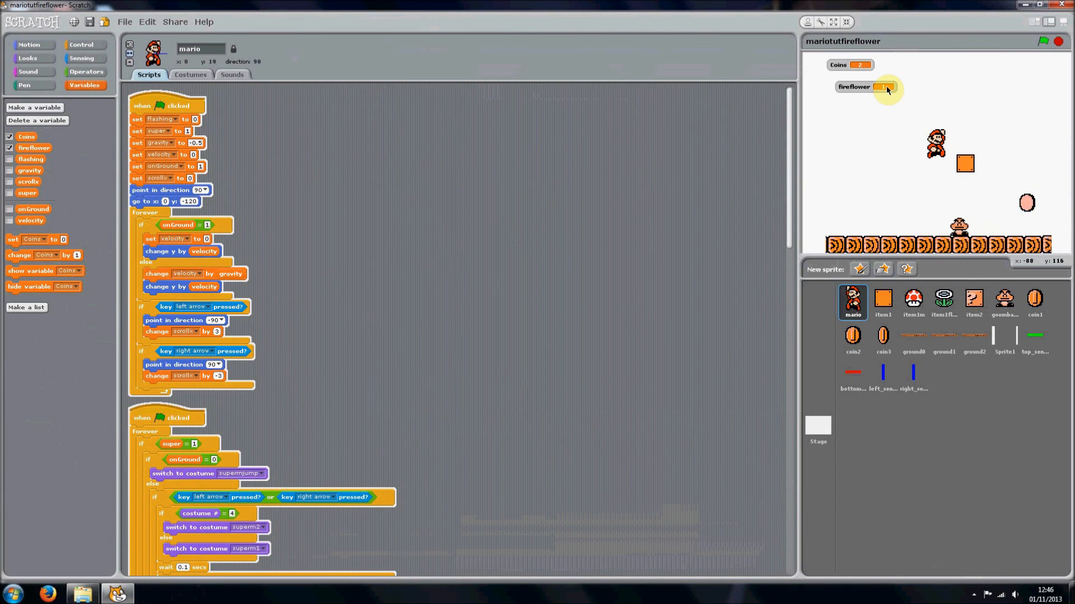
{"action": "key", "text": "Right"}
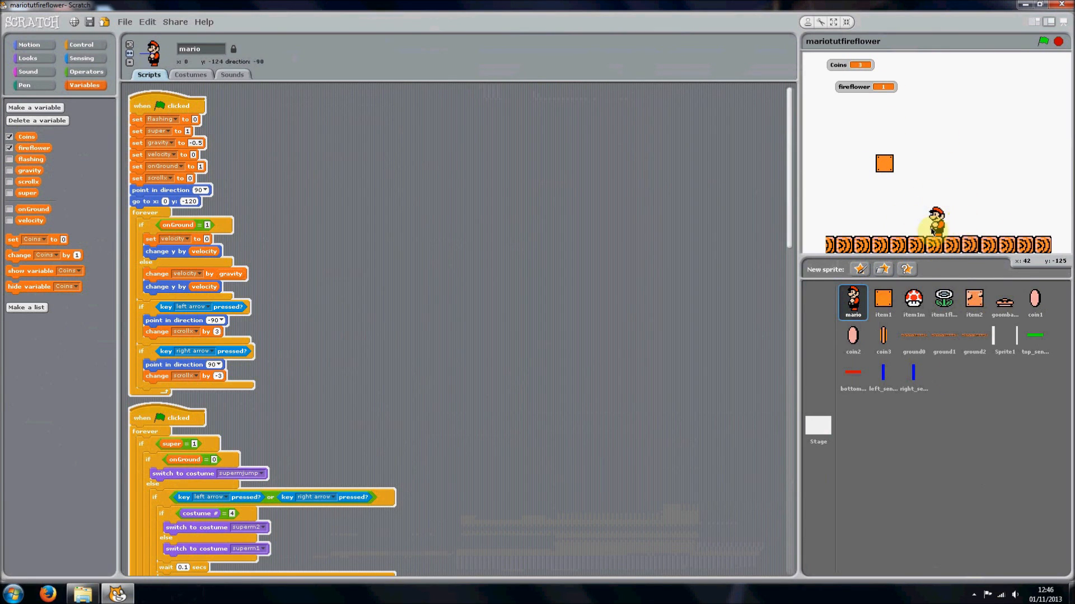
{"action": "left_click", "coordinate": [1060, 42]}
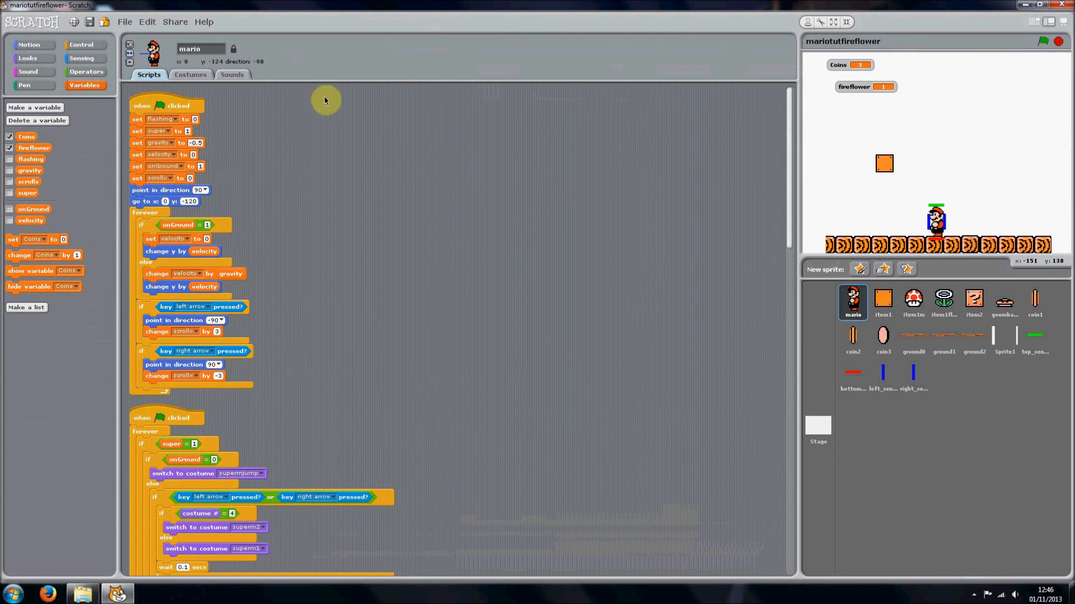
Step: Hide the fireflower variable watcher from the stage and set Mario's startup super back to 0
{"action": "left_click", "coordinate": [10, 148]}
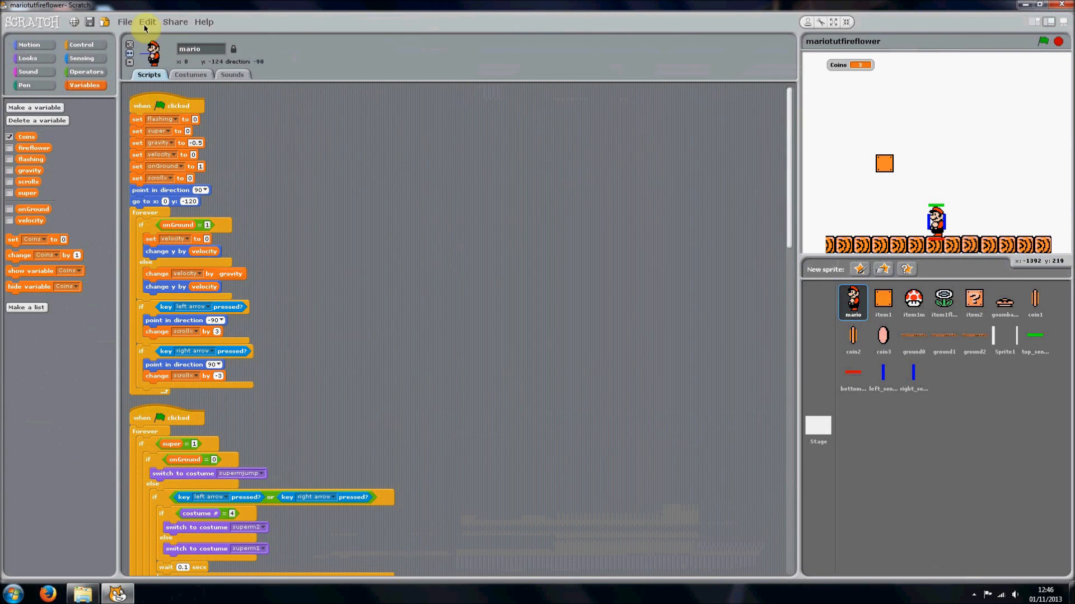
{"action": "left_click", "coordinate": [125, 22]}
{"action": "left_click", "coordinate": [324, 122]}
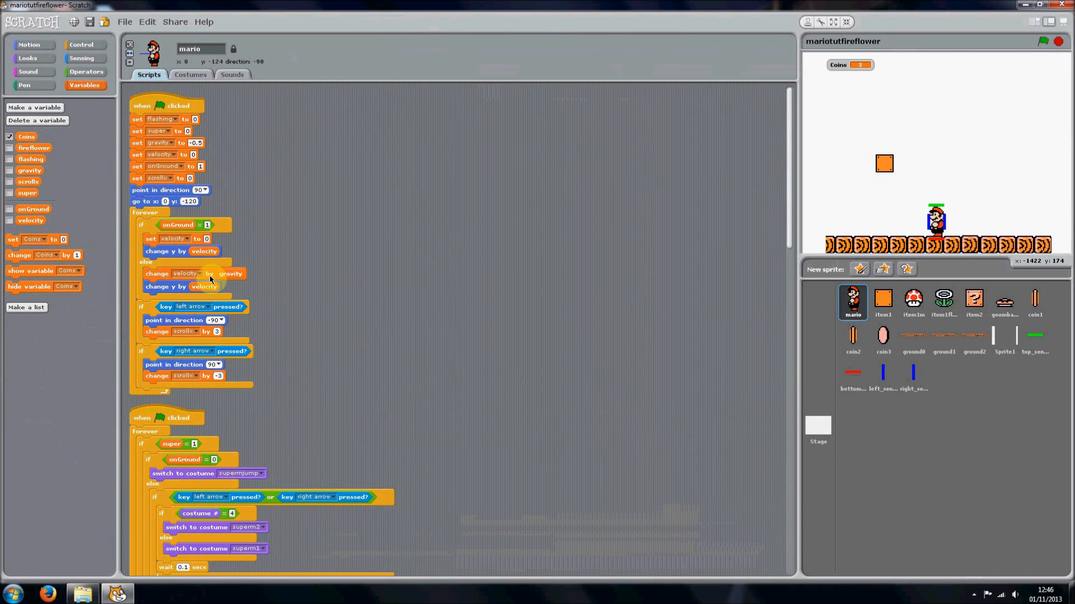
{"action": "mouse_move", "coordinate": [796, 160]}
{"action": "left_mouse_down"}
{"action": "mouse_move", "coordinate": [790, 469]}
{"action": "mouse_move", "coordinate": [785, 134]}
{"action": "left_mouse_up"}
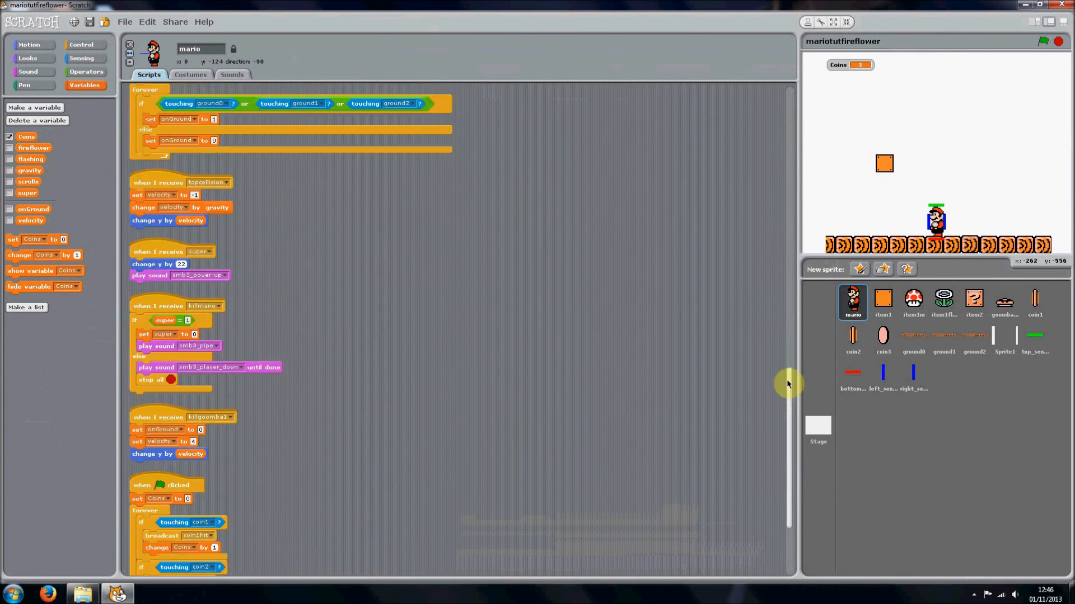